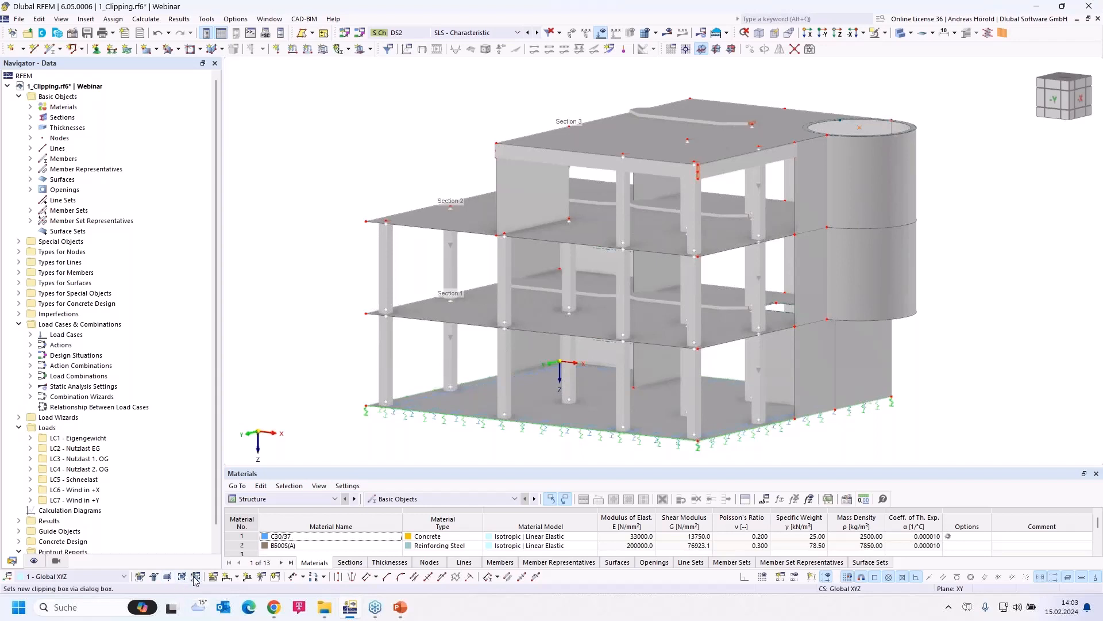
- Preview the building cut by a horizontal clipping plane offset about 3.2 m and by a vertical one offset about 4.2 m, and switch clipping off
left_click(154, 577)
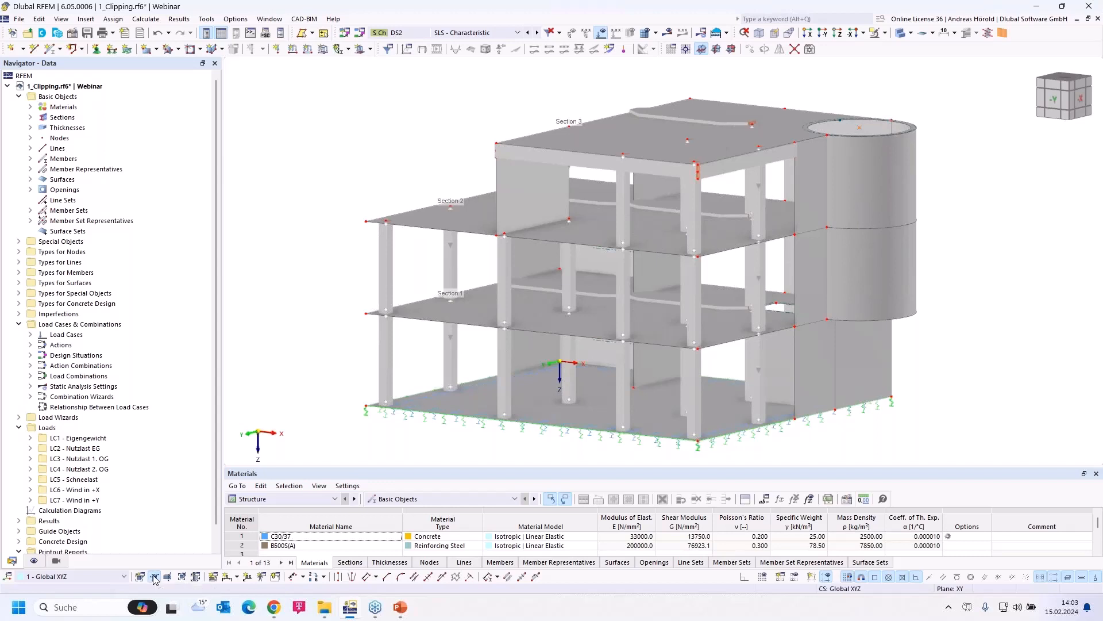
left_click_drag(1082, 400, 1049, 311)
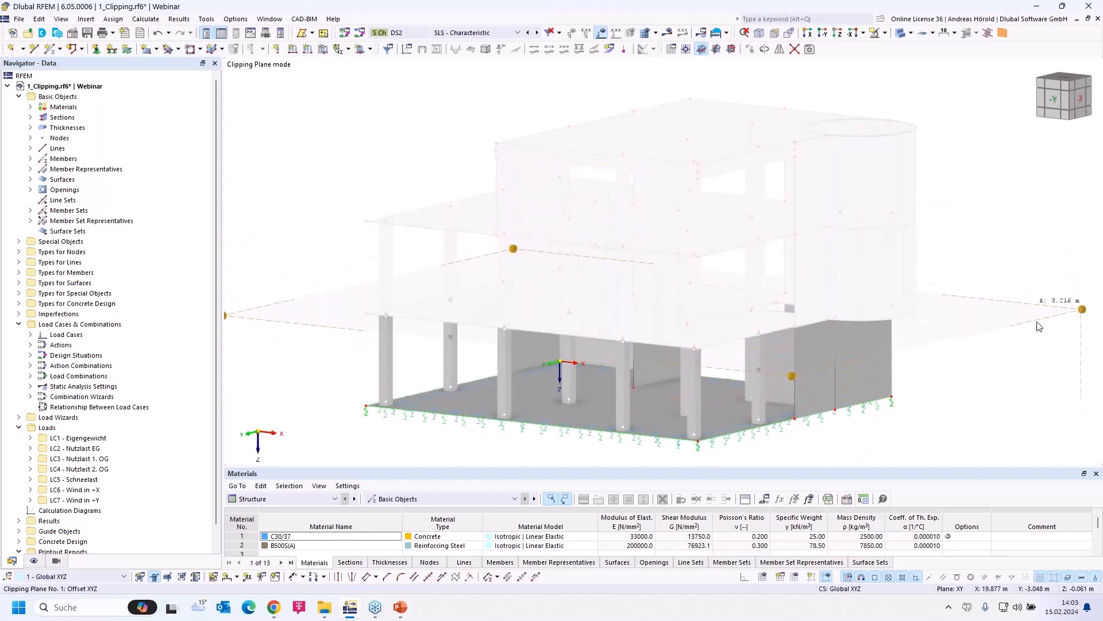
left_click(168, 576)
left_click_drag(779, 437, 679, 433)
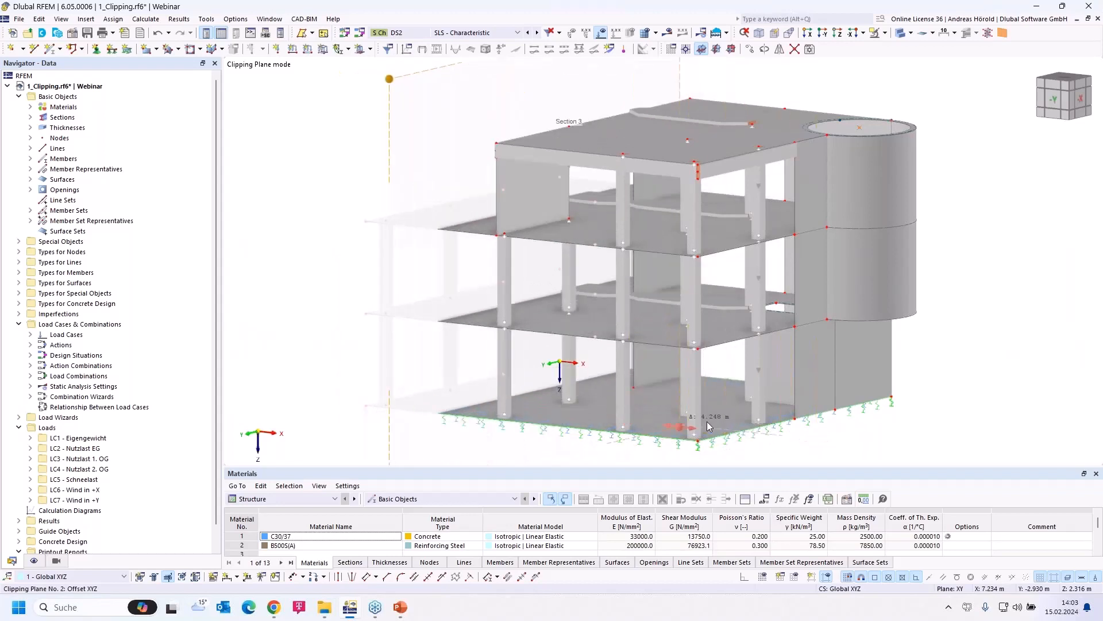
left_click(168, 577)
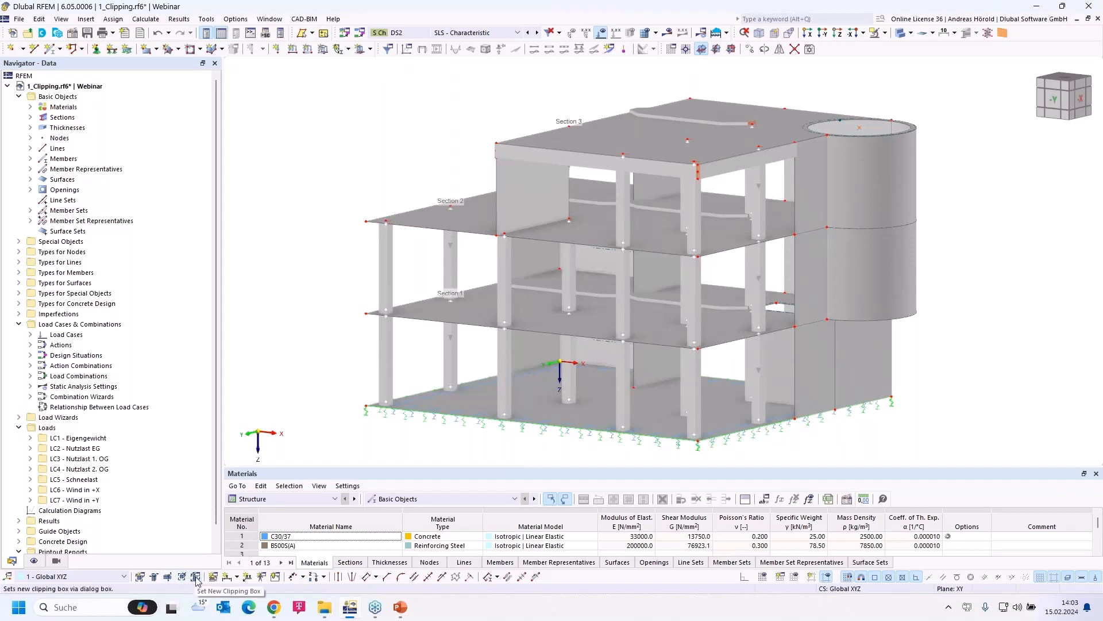
- Dimension the three storey heights with a linear dimension chain at the building's front corner, offset about 2.49 m
left_click(238, 577)
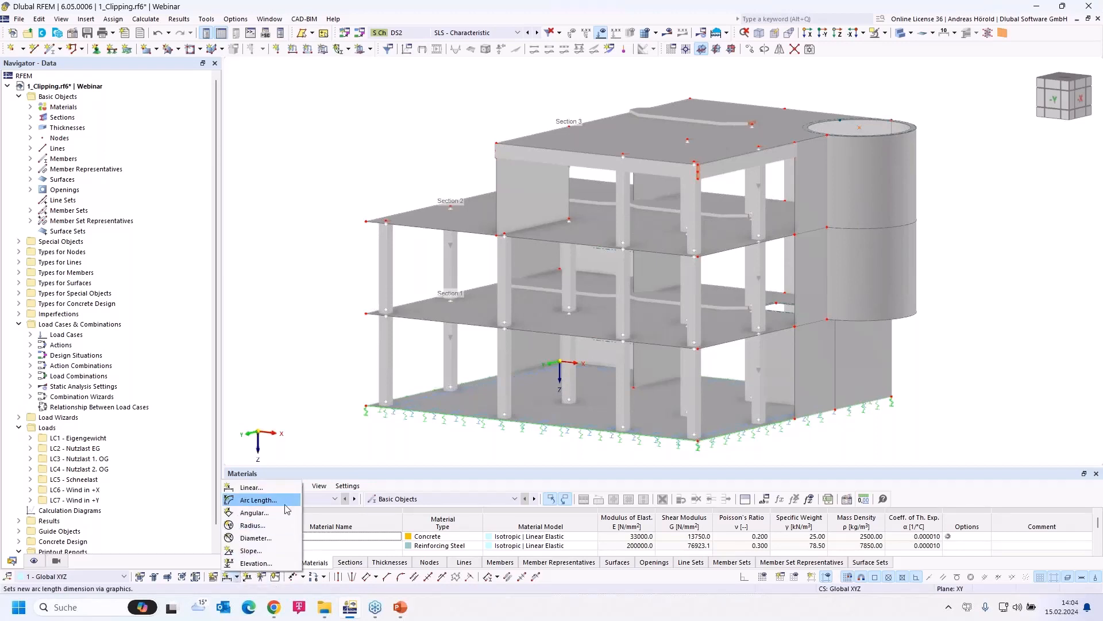
left_click(257, 488)
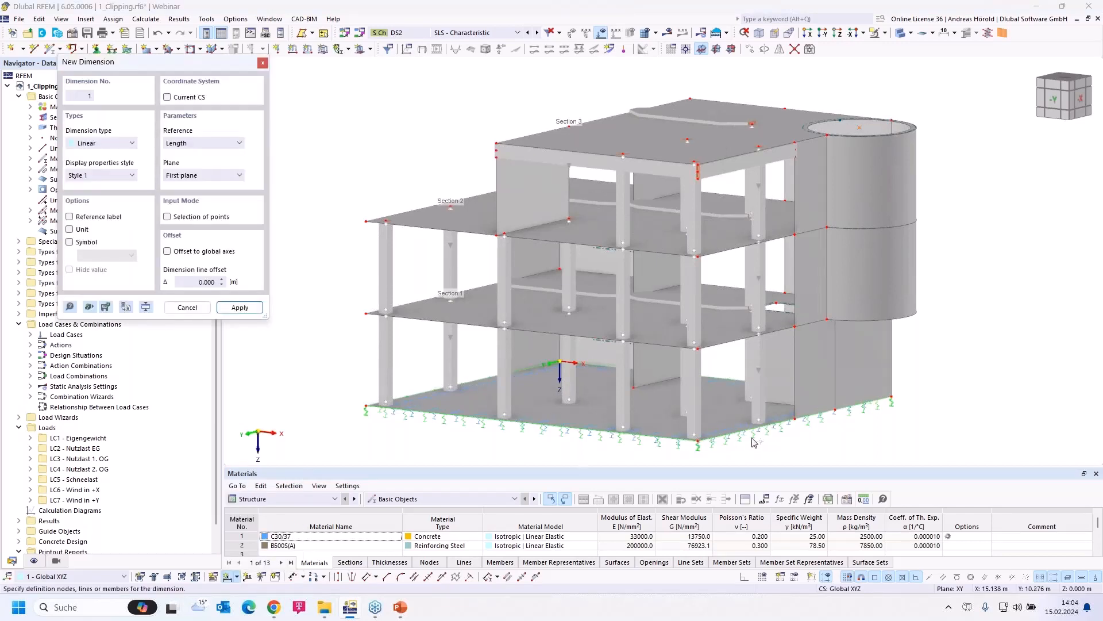
left_click(697, 441)
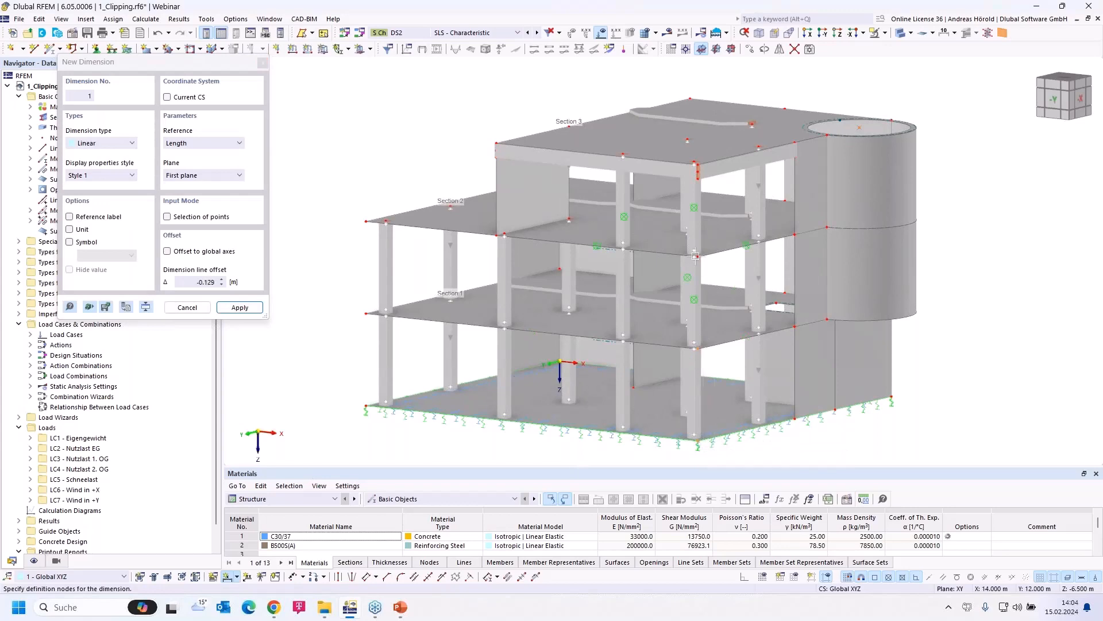
scroll(697, 168, "up", 5)
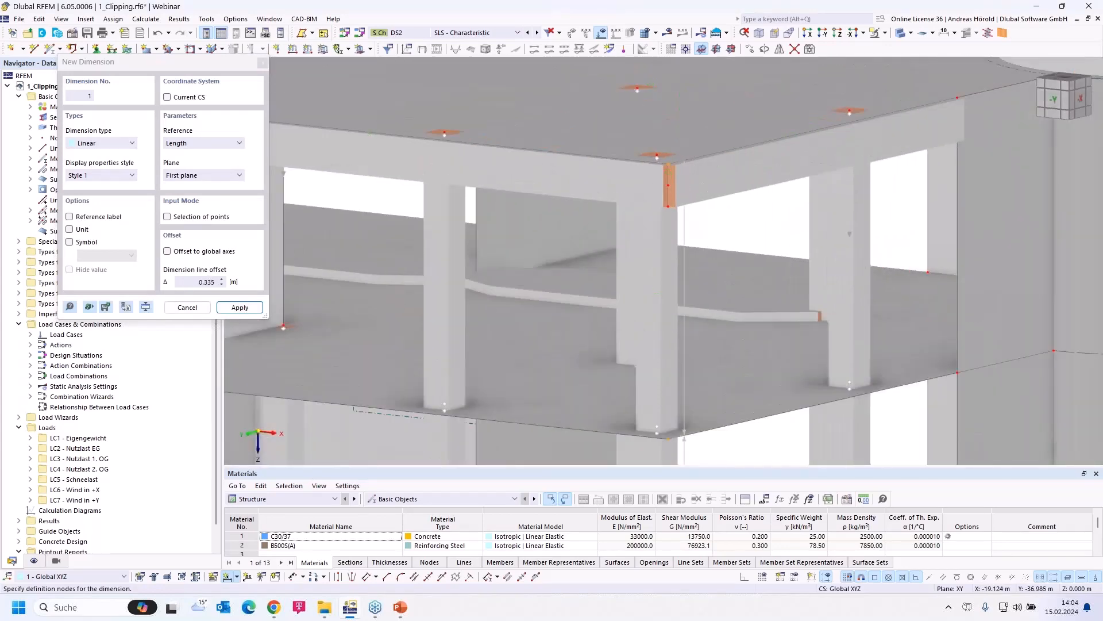
scroll(668, 164, "down", 5)
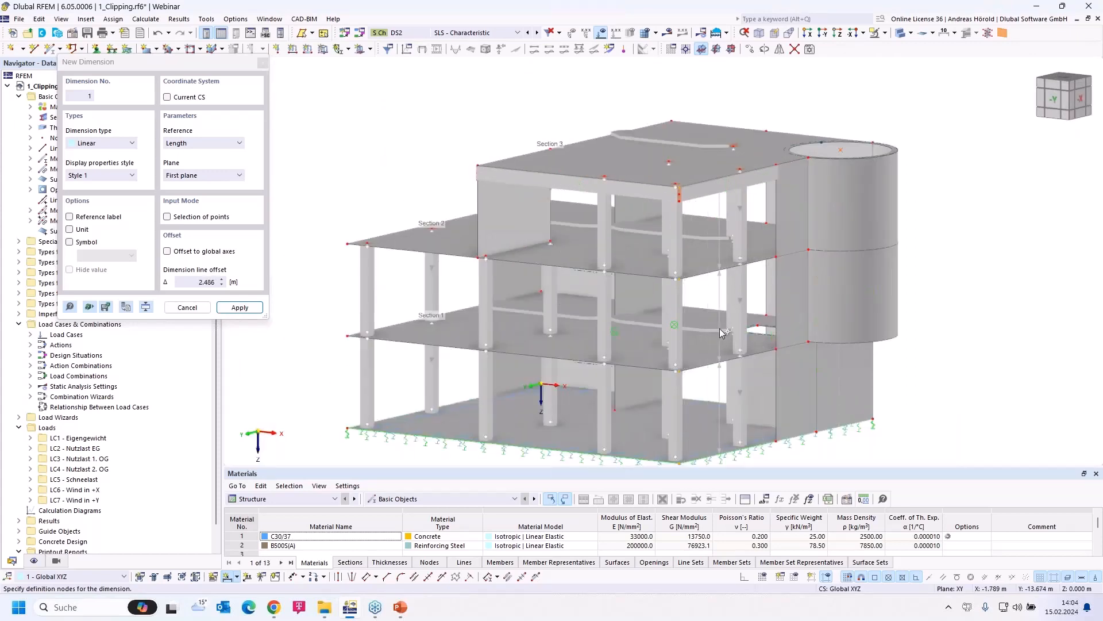
left_click(720, 329)
middle_click_drag(695, 339, 718, 333, "ctrl")
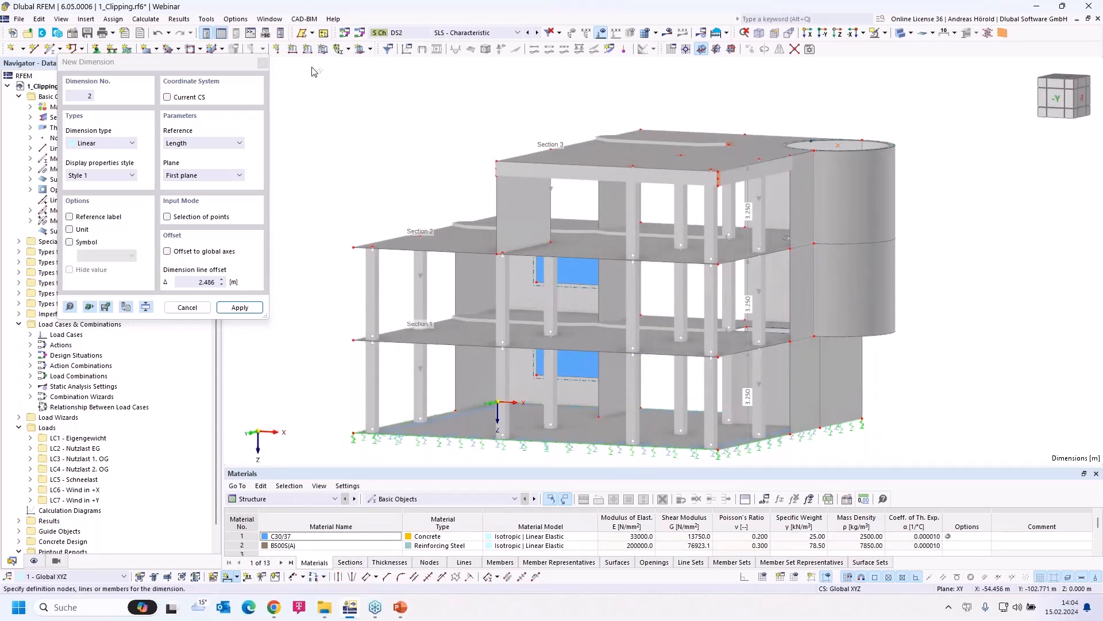
left_click(263, 62)
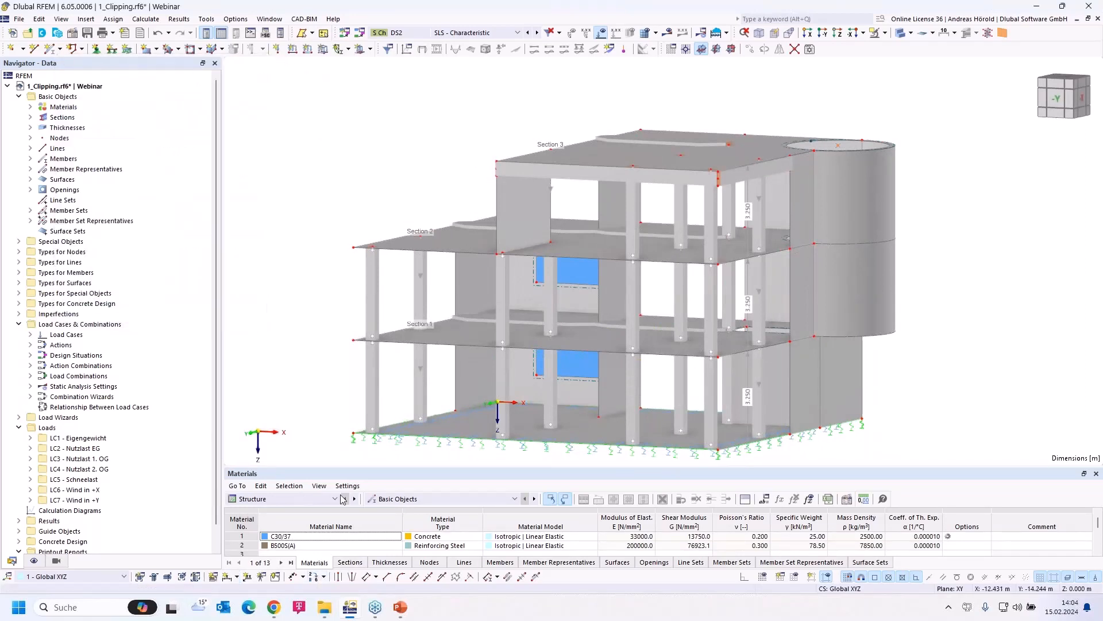
left_click(302, 577)
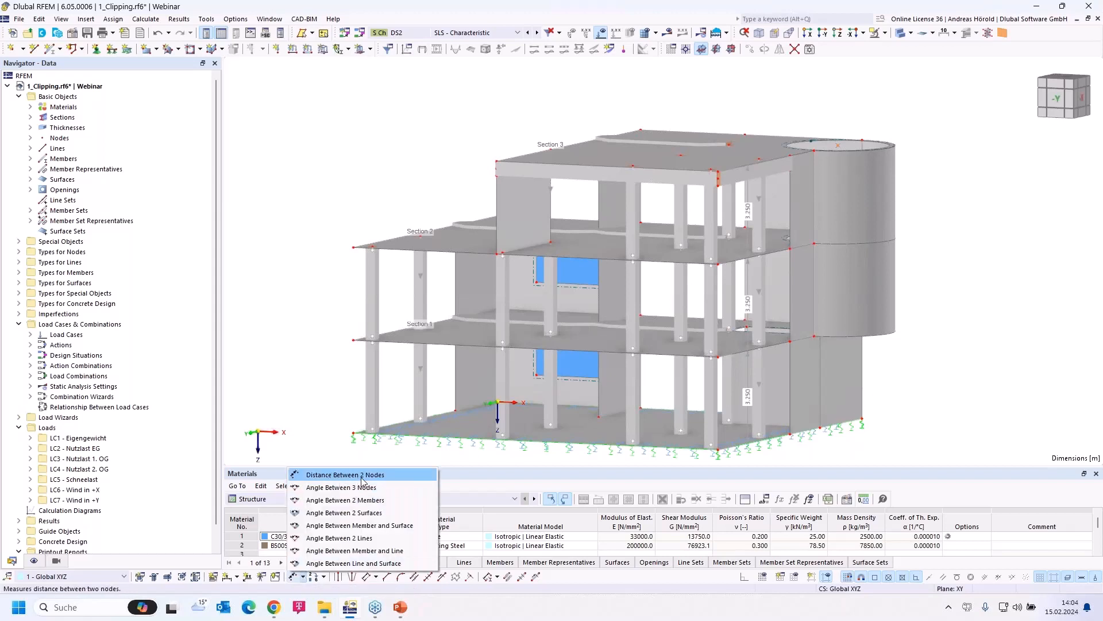
left_click(324, 577)
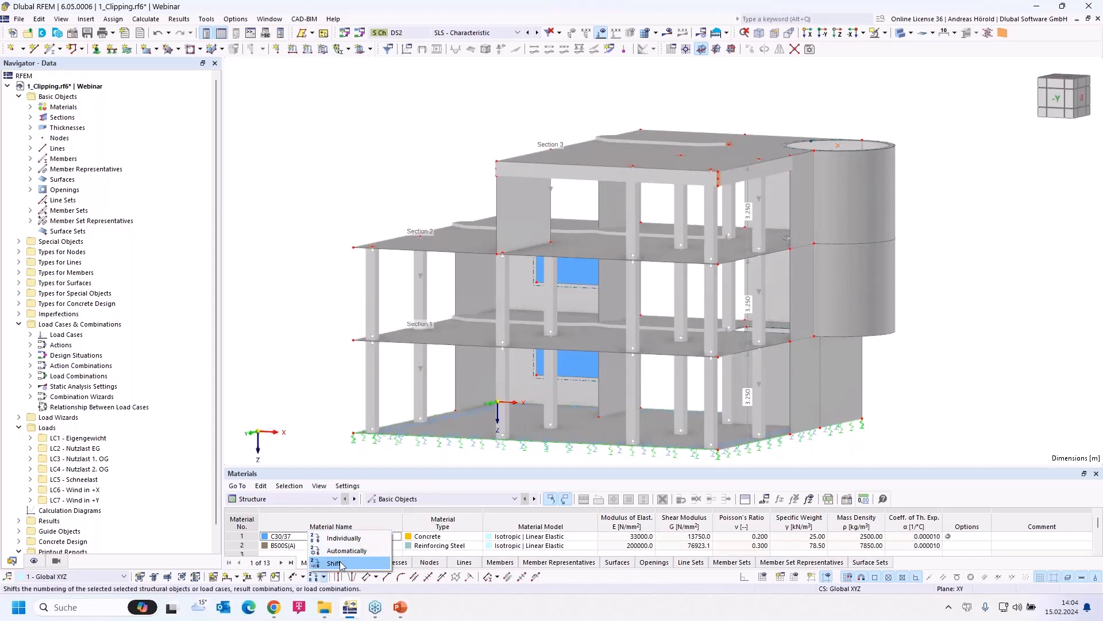
left_click(457, 586)
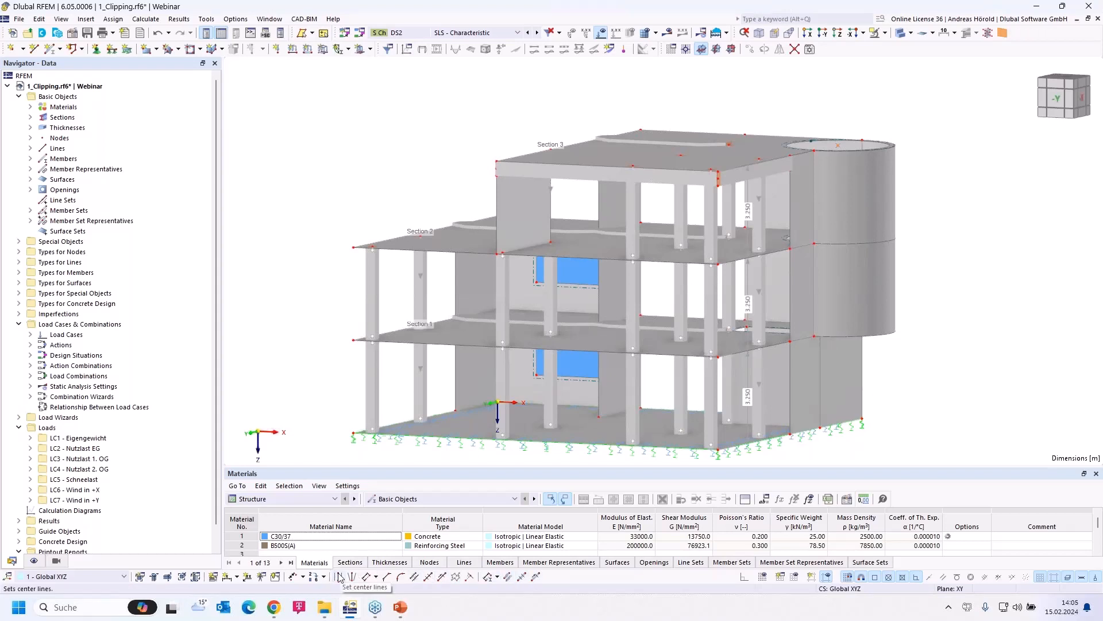
left_click(377, 577)
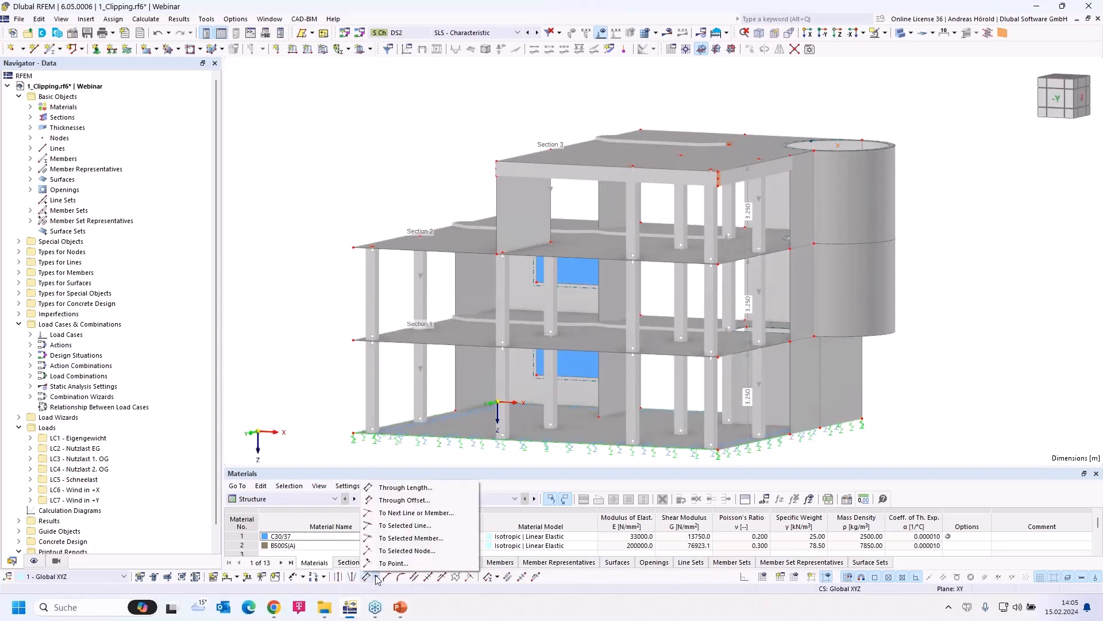
left_click(412, 587)
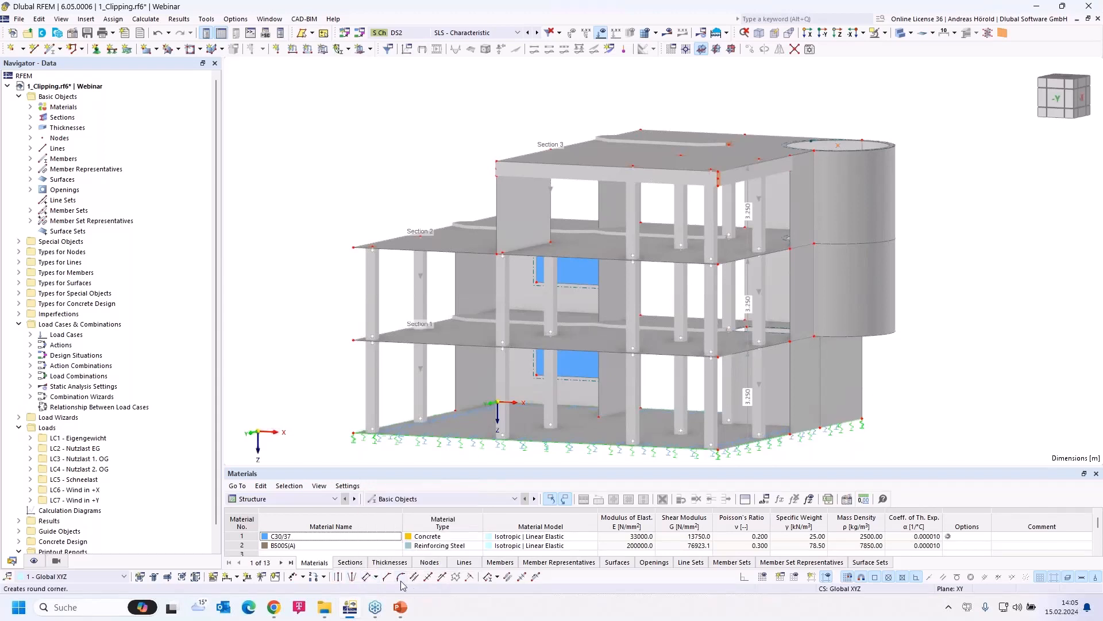
- Create a center line between the front edges of the two intermediate floor slabs (Section 2 and Section 1)
left_click(338, 578)
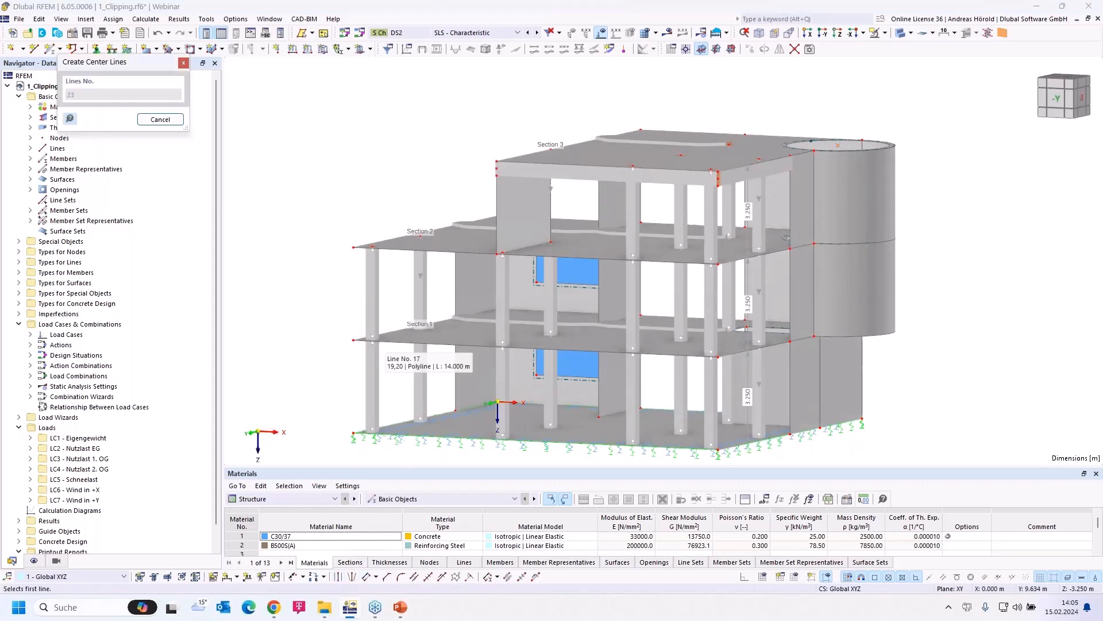
scroll(390, 345, "up", 3)
left_click(436, 179)
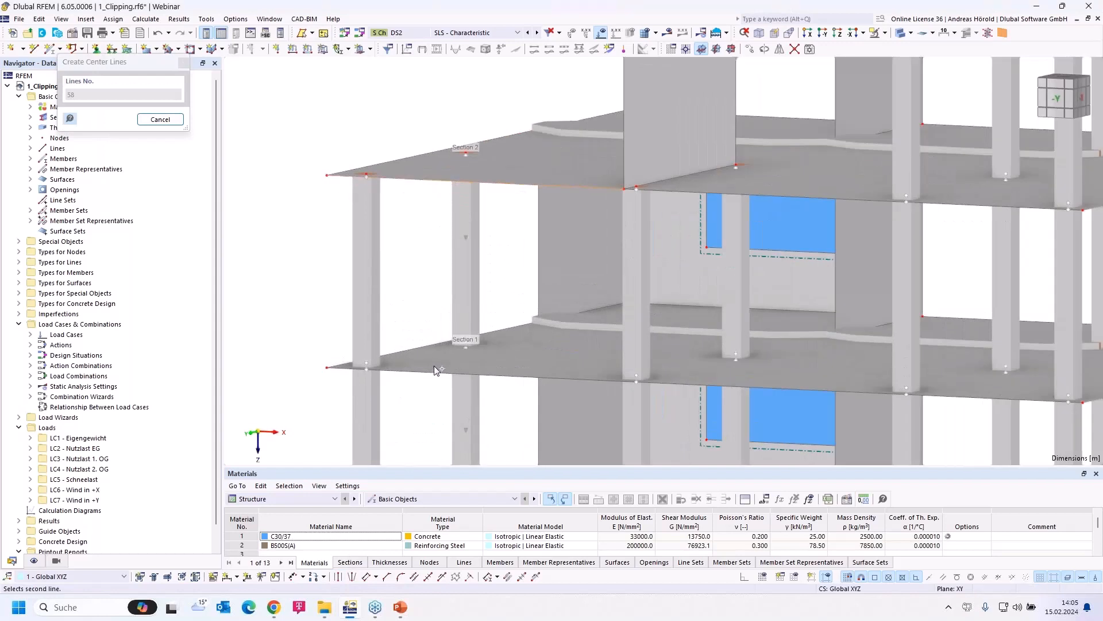
left_click(418, 352)
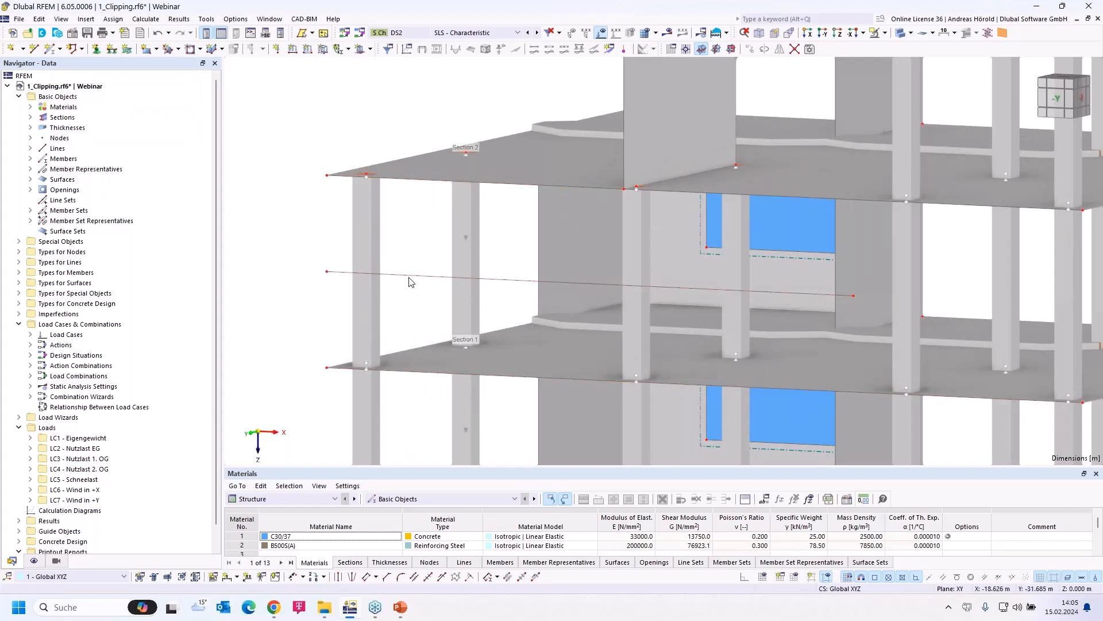
left_click(412, 281)
middle_click_drag(406, 321, 449, 313, "ctrl")
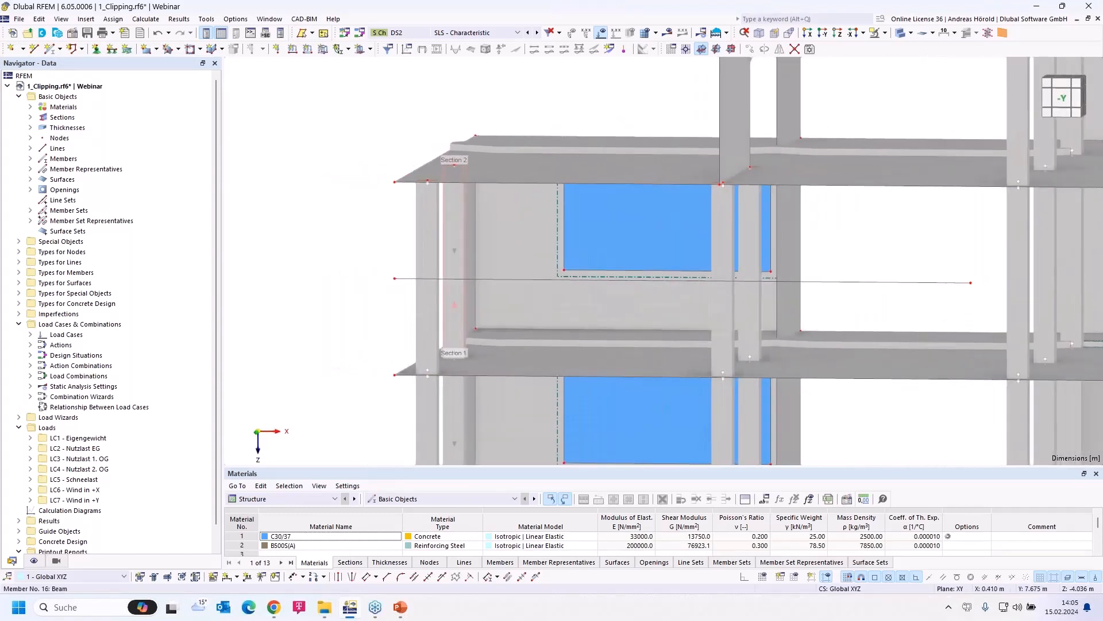
- Trim the start of the new center line to the corner column's base node at X 0.500, Y 11.500, Z -3.250 m
left_click(376, 577)
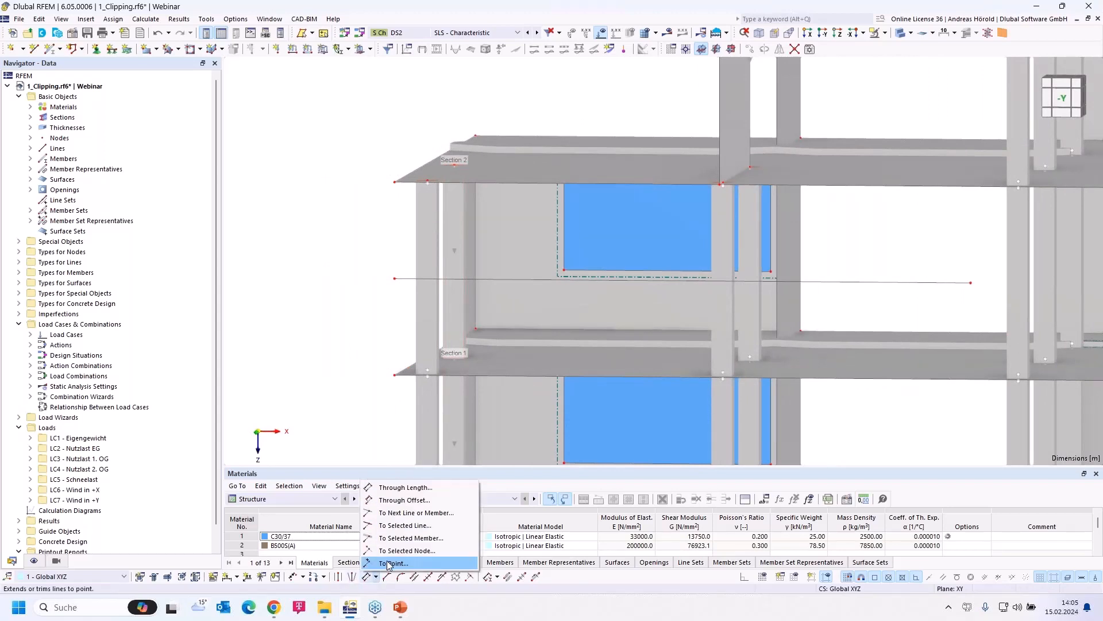
left_click(389, 563)
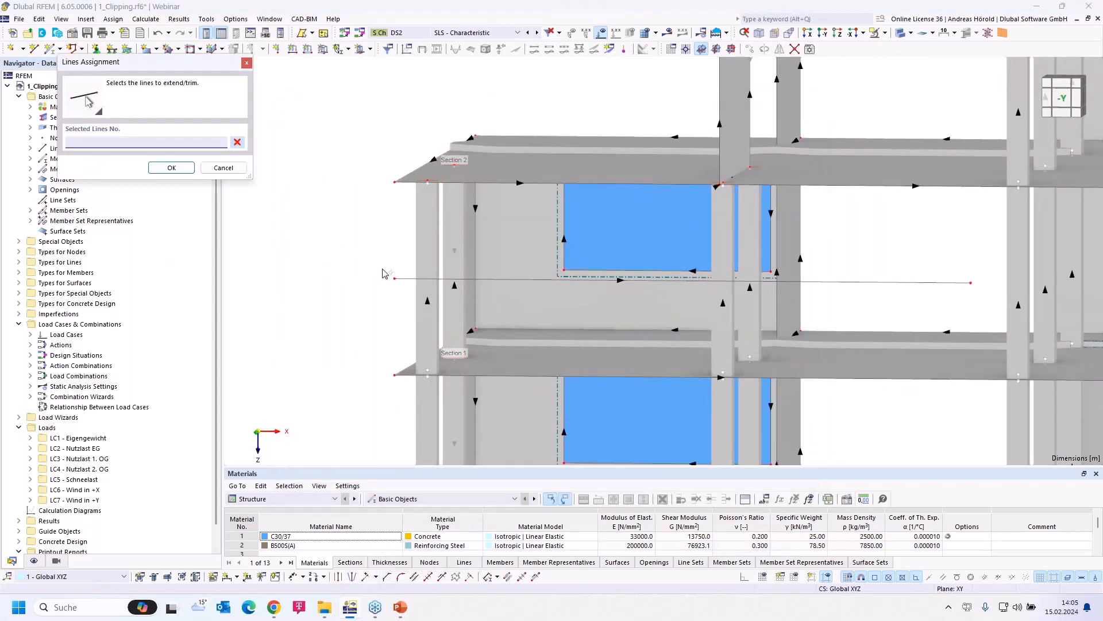
left_click(400, 279)
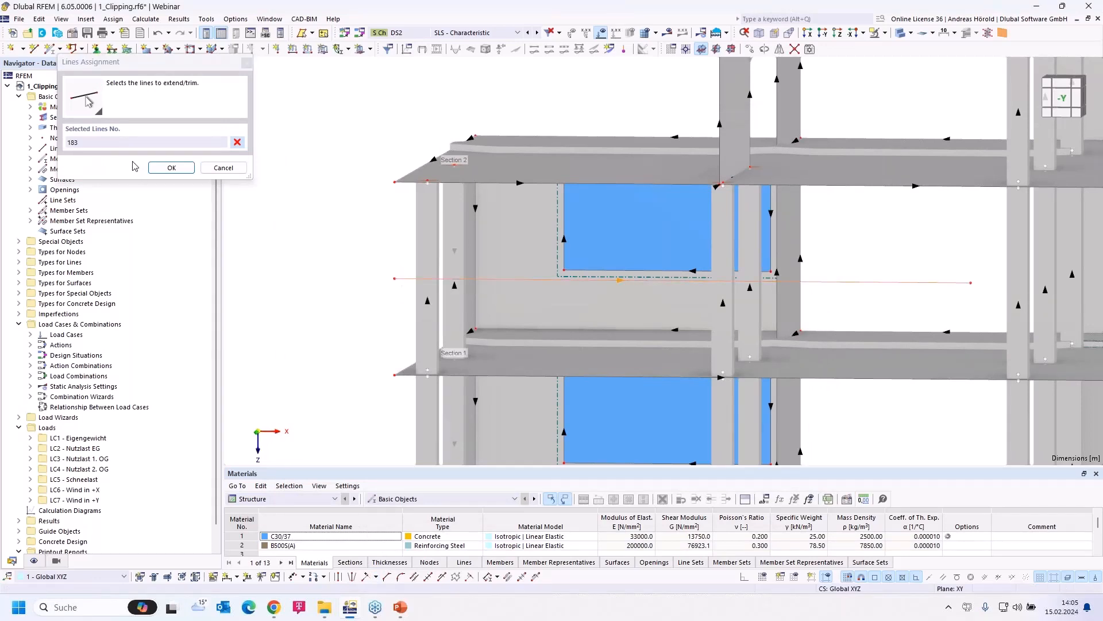
left_click(170, 167)
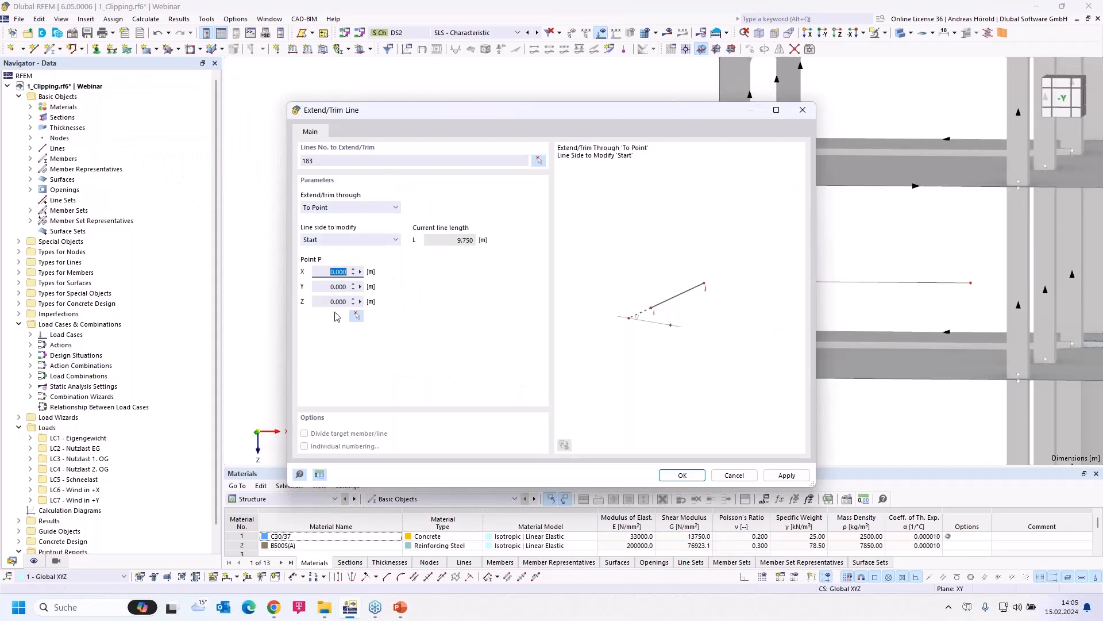
left_click(356, 315)
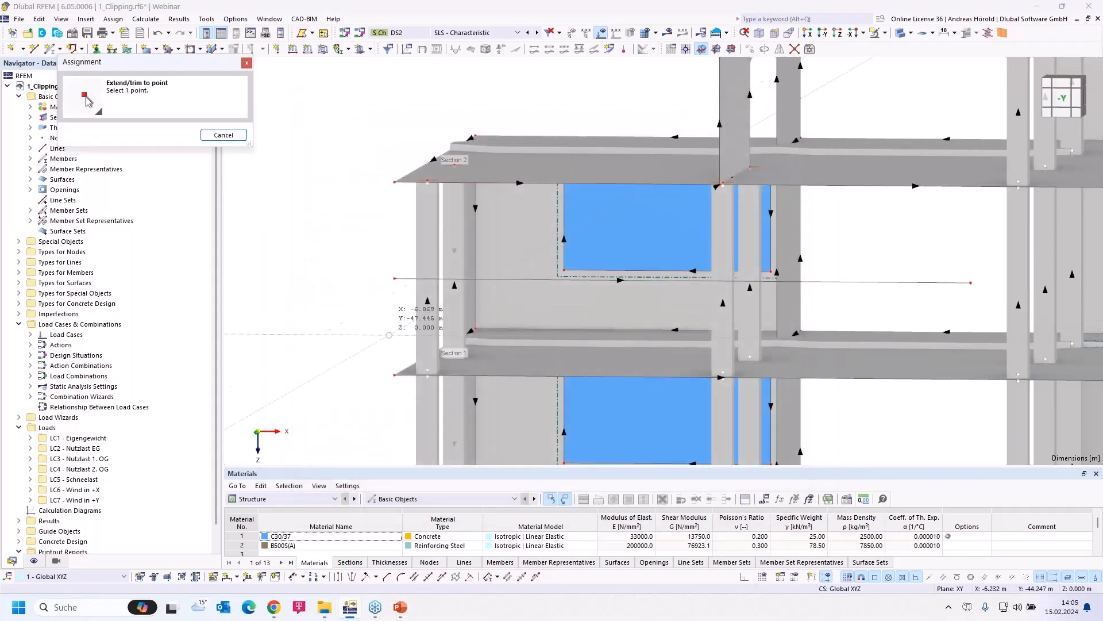
left_click(428, 371)
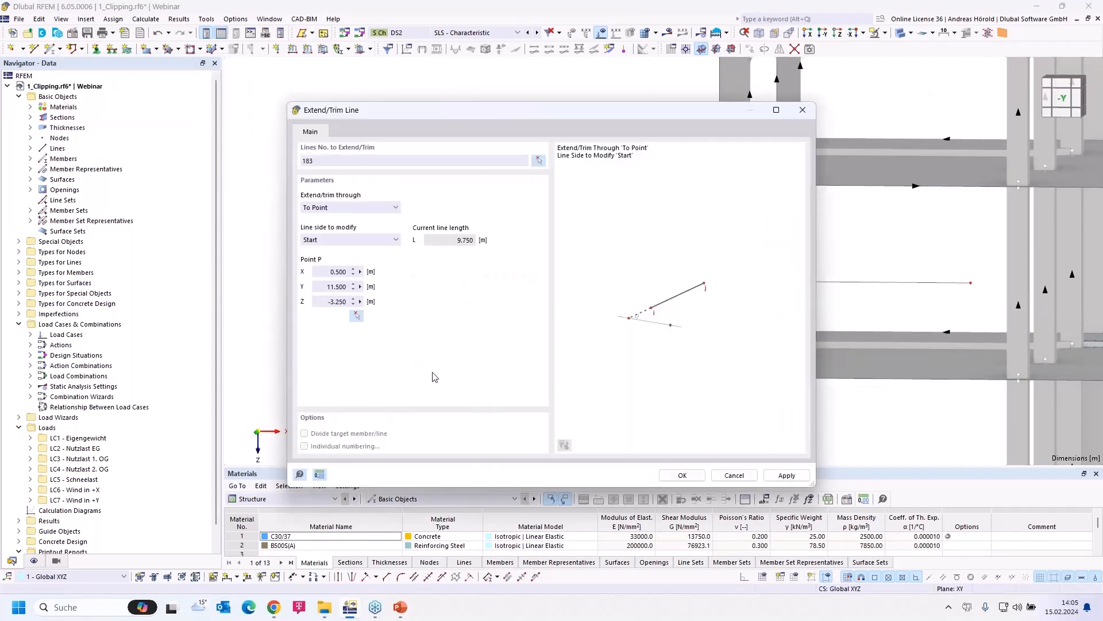
left_click(679, 474)
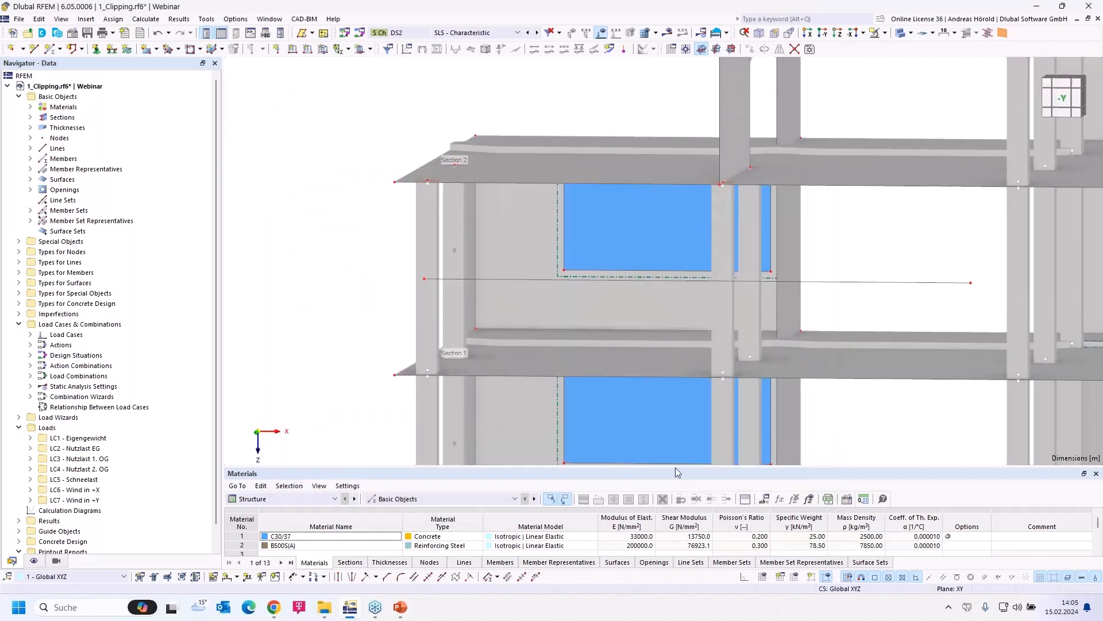
- Try a round corner of 0.5 m radius between the side and front edges of the Section 1 slab, and undo it
mouse_move(322, 320)
middle_mouse_down()
mouse_move(338, 321)
mouse_move(333, 331)
middle_mouse_up()
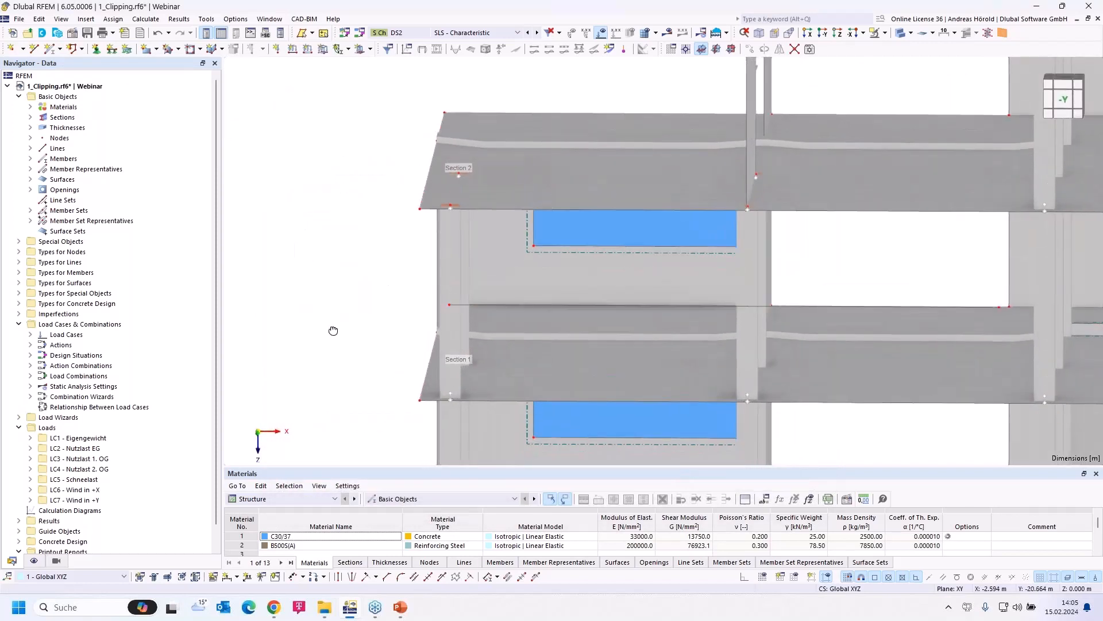
scroll(378, 384, "up", 4)
middle_click_drag(377, 311, 332, 218)
scroll(347, 239, "up", 3)
middle_click_drag(358, 273, 332, 219)
scroll(320, 195, "down", 2)
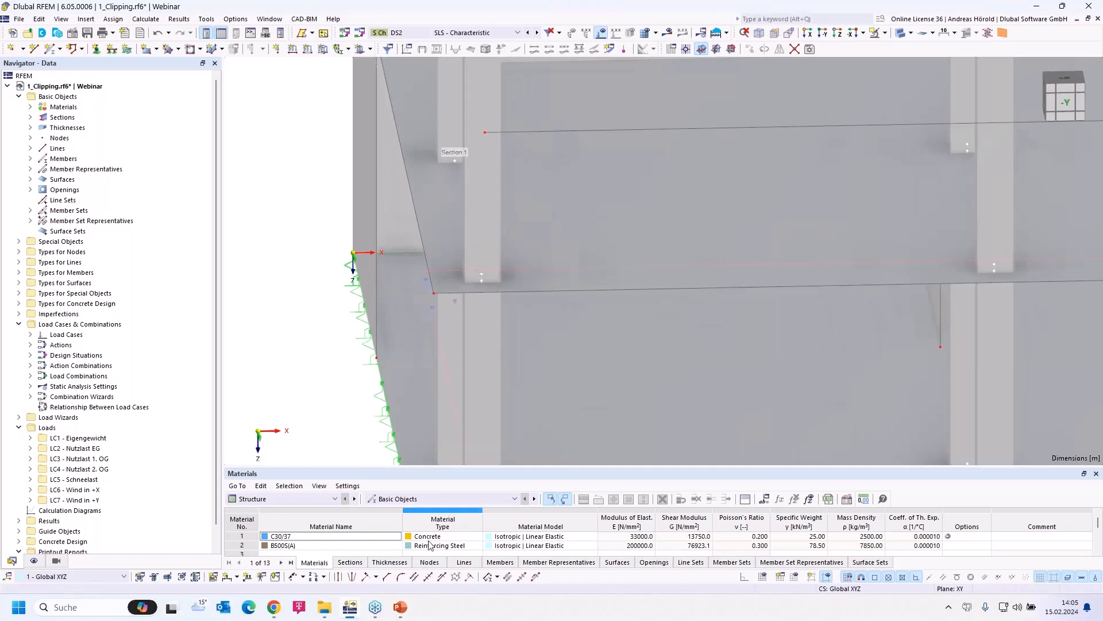
left_click(401, 577)
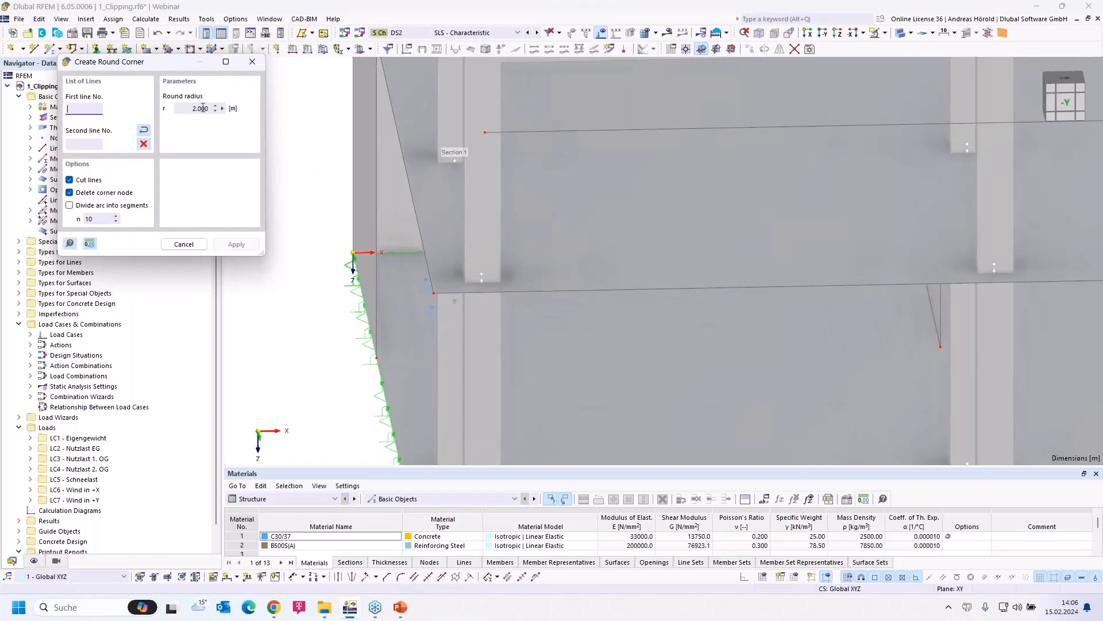
left_click(190, 108)
key("BackSpace")
left_click(426, 280)
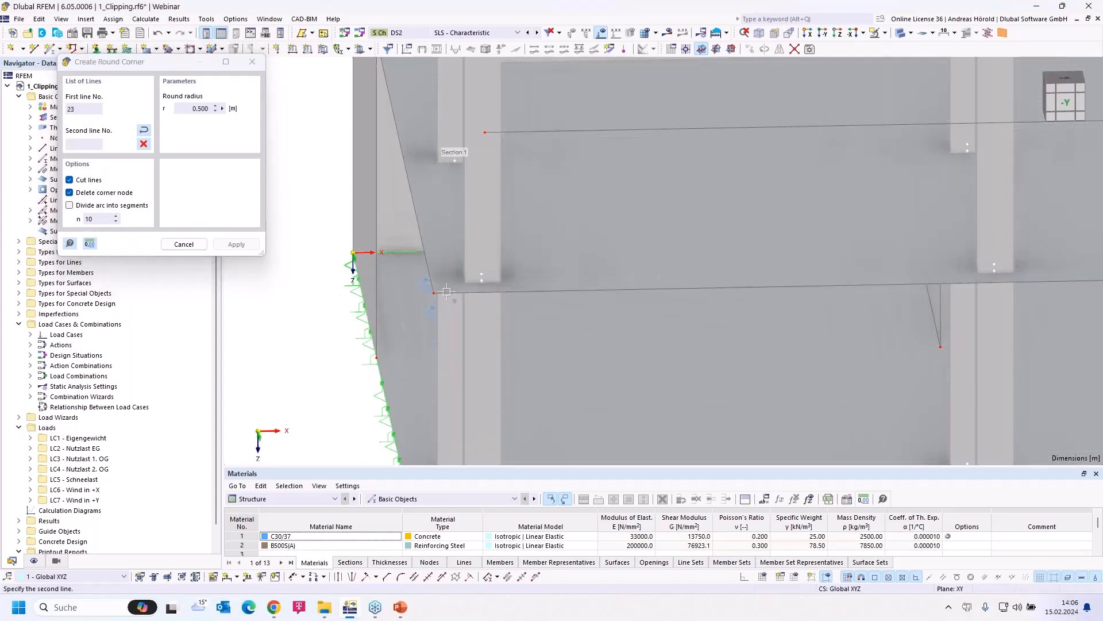
left_click(474, 293)
left_click(184, 244)
left_click(157, 35)
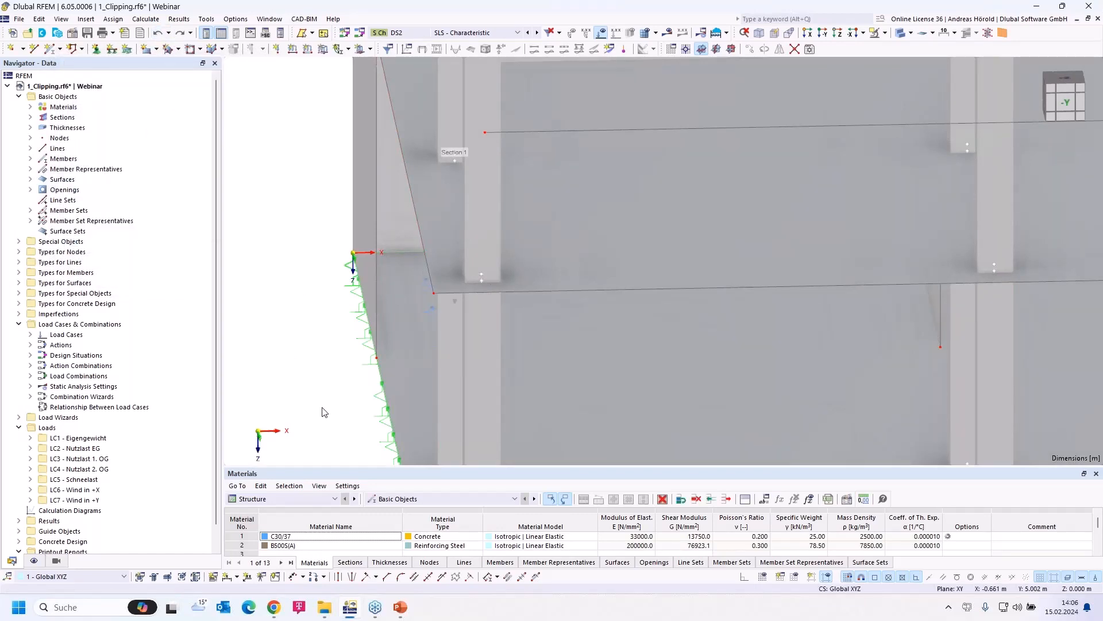
scroll(323, 409, "down", 2)
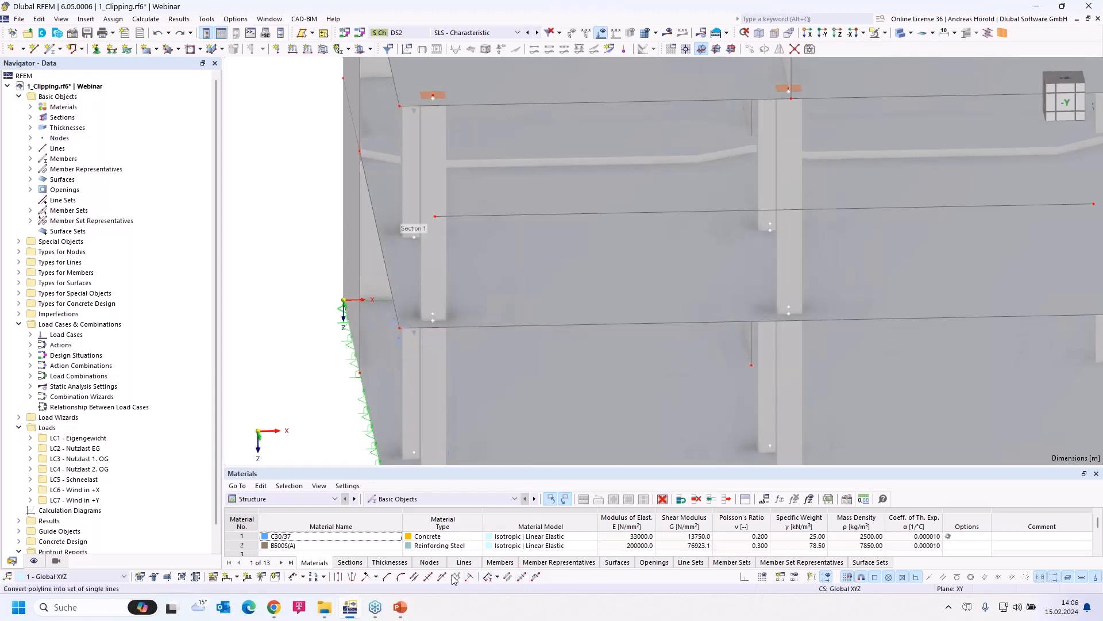
left_click(497, 578)
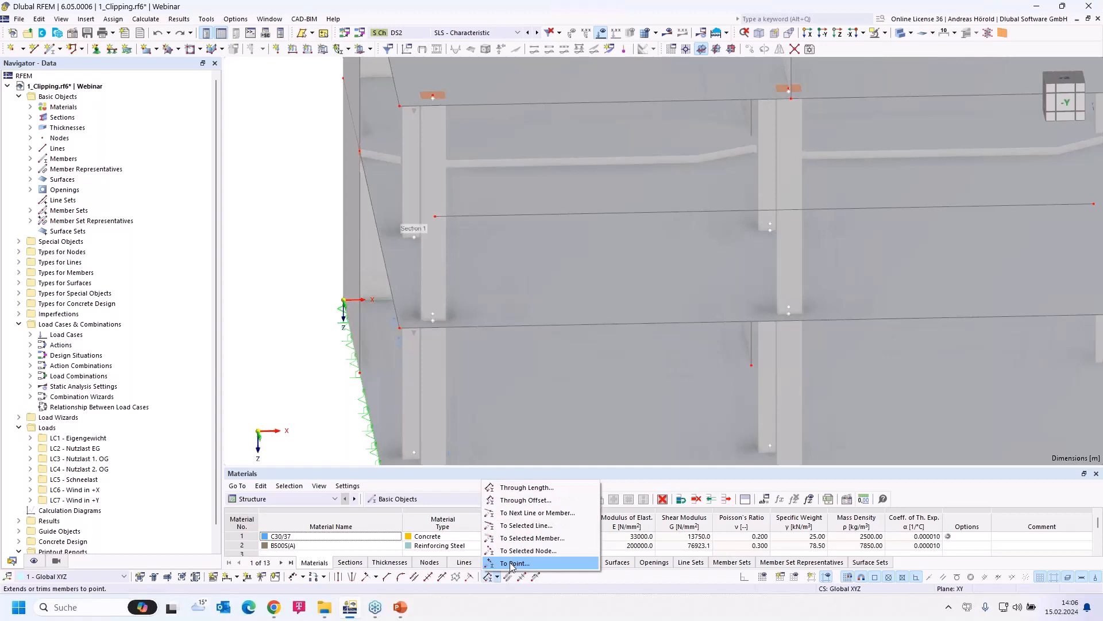
left_click(574, 579)
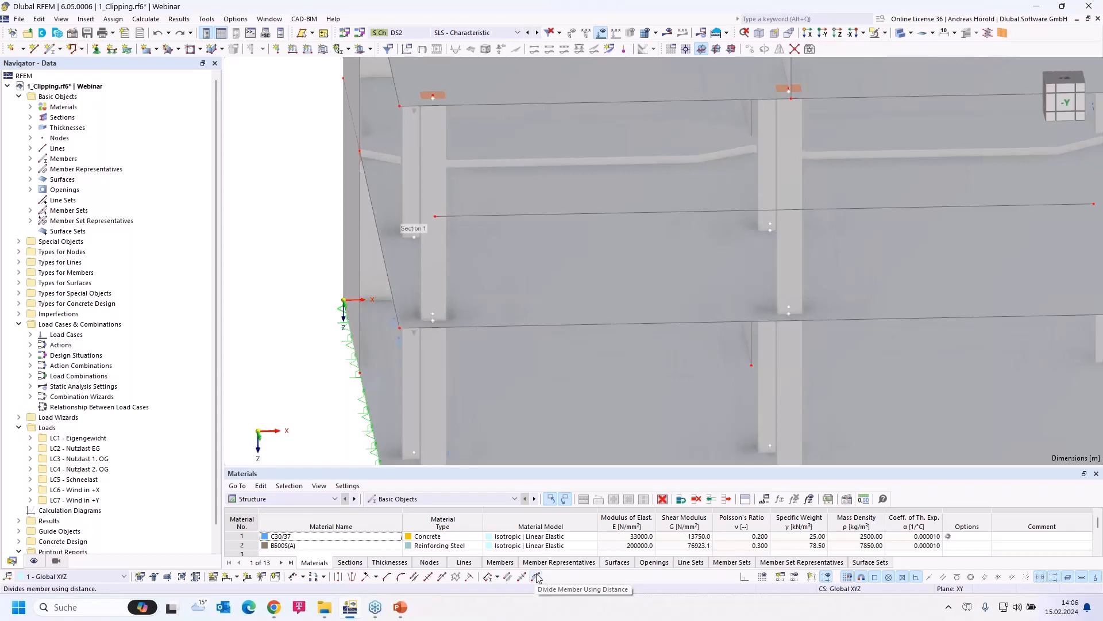
- Display the work plane grid and review its grid and snap settings in the Work Plane and Grid/Snap dialog without changing them
left_click(763, 577)
scroll(622, 419, "down", 5)
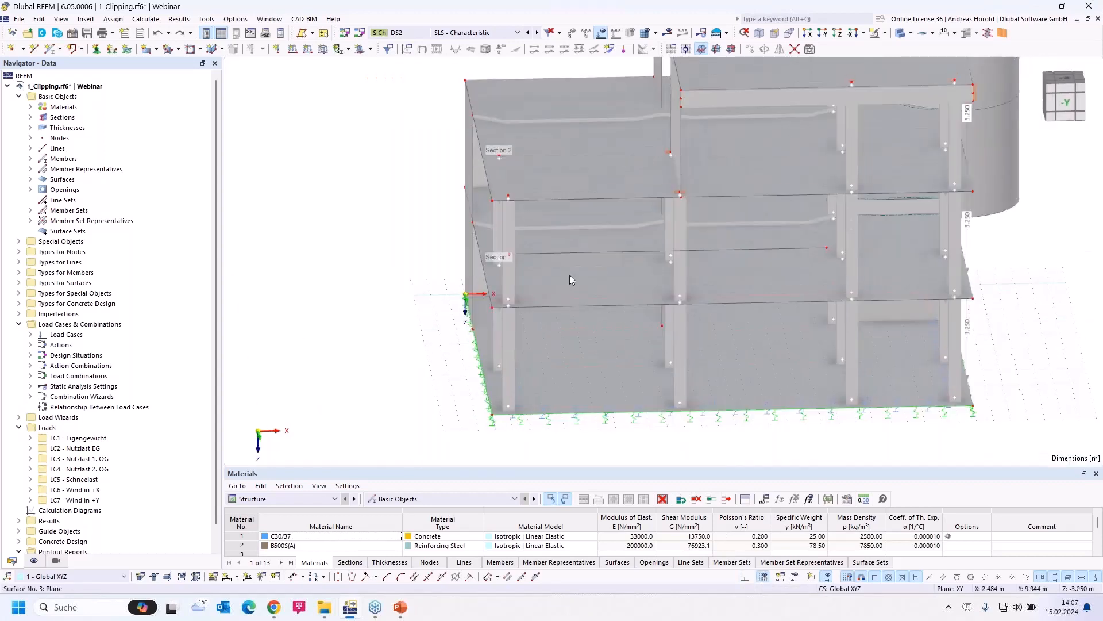
right_click(763, 579)
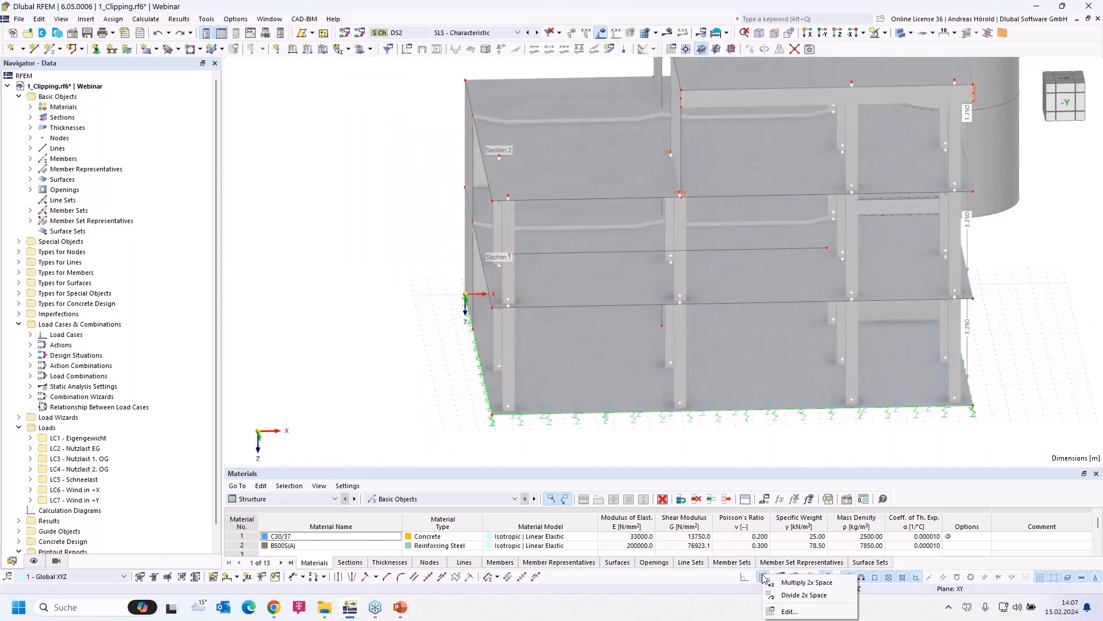
left_click(793, 611)
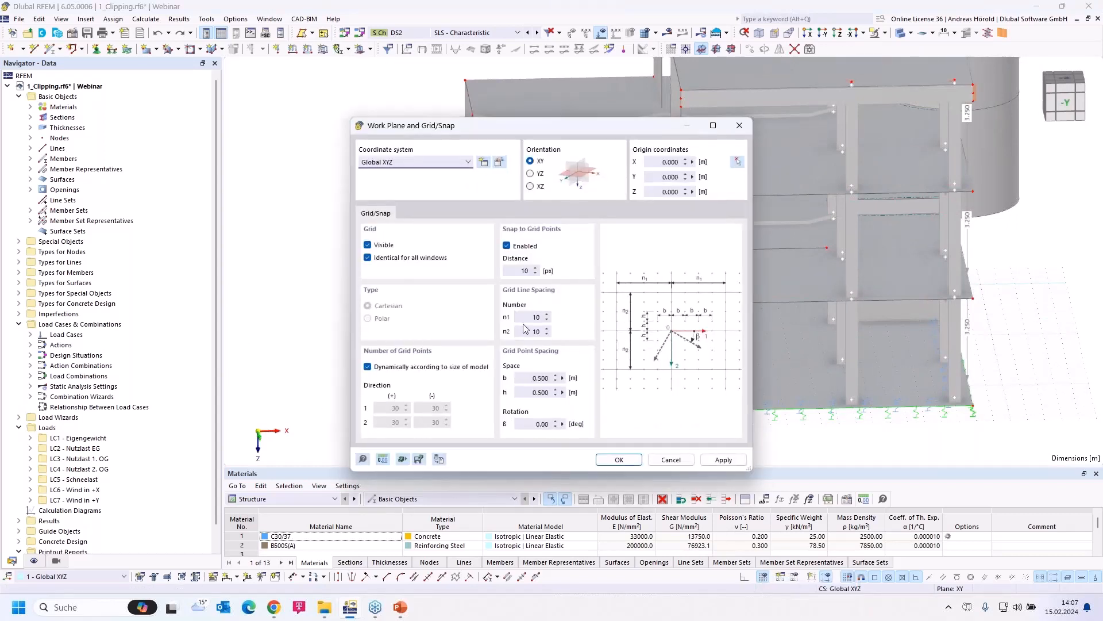
left_click(674, 462)
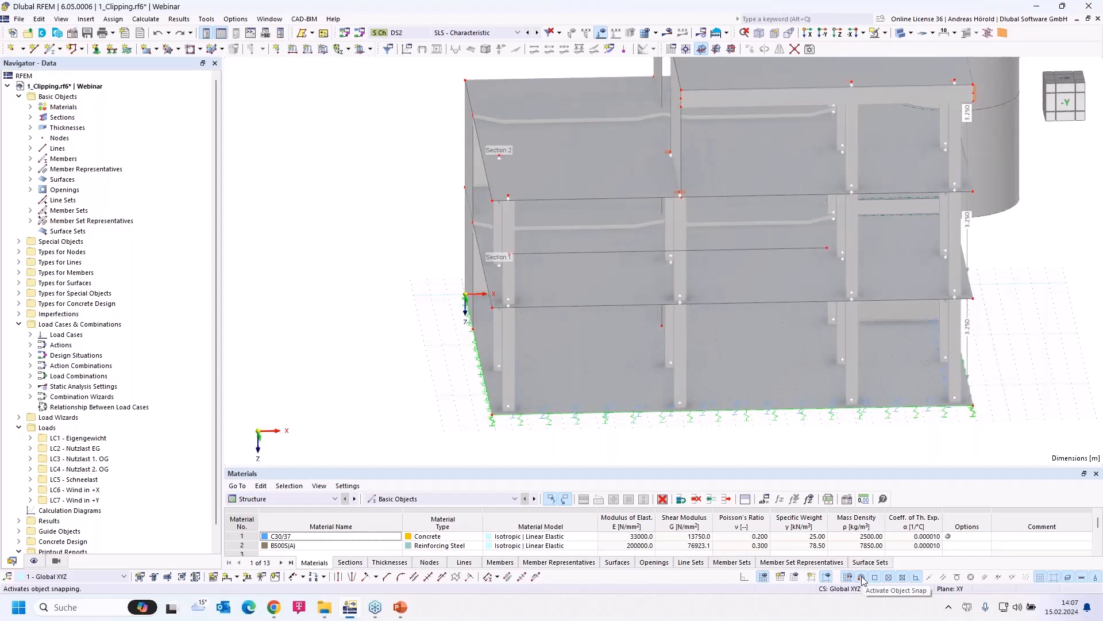
- Try the object snap and ortho mode toggles, restoring each one, and view the available coordinate systems in between
left_click(861, 577)
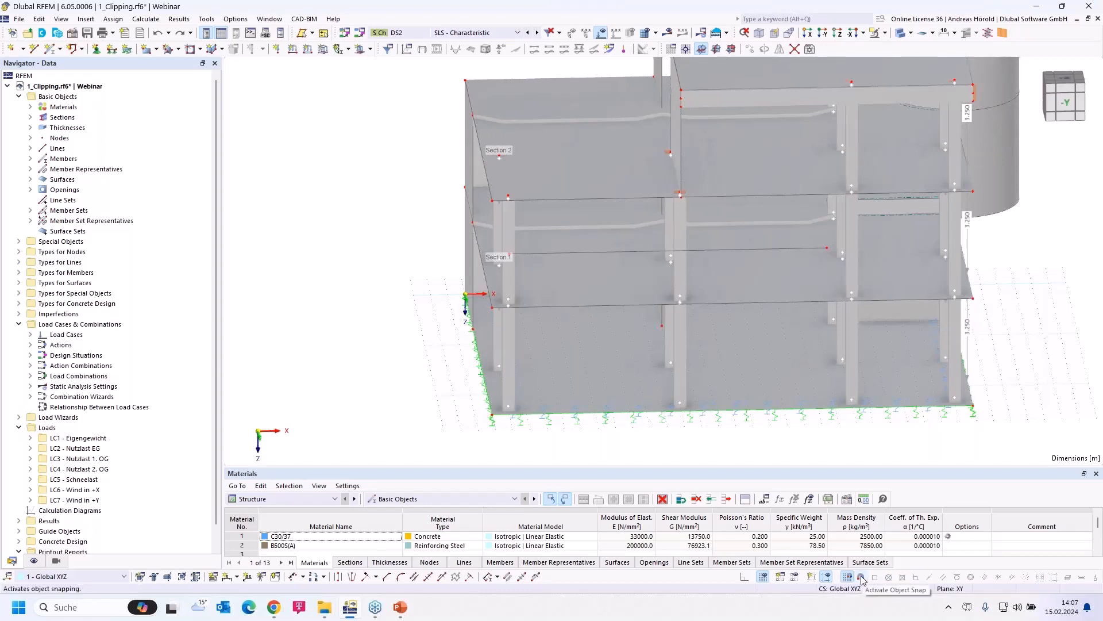
left_click(862, 577)
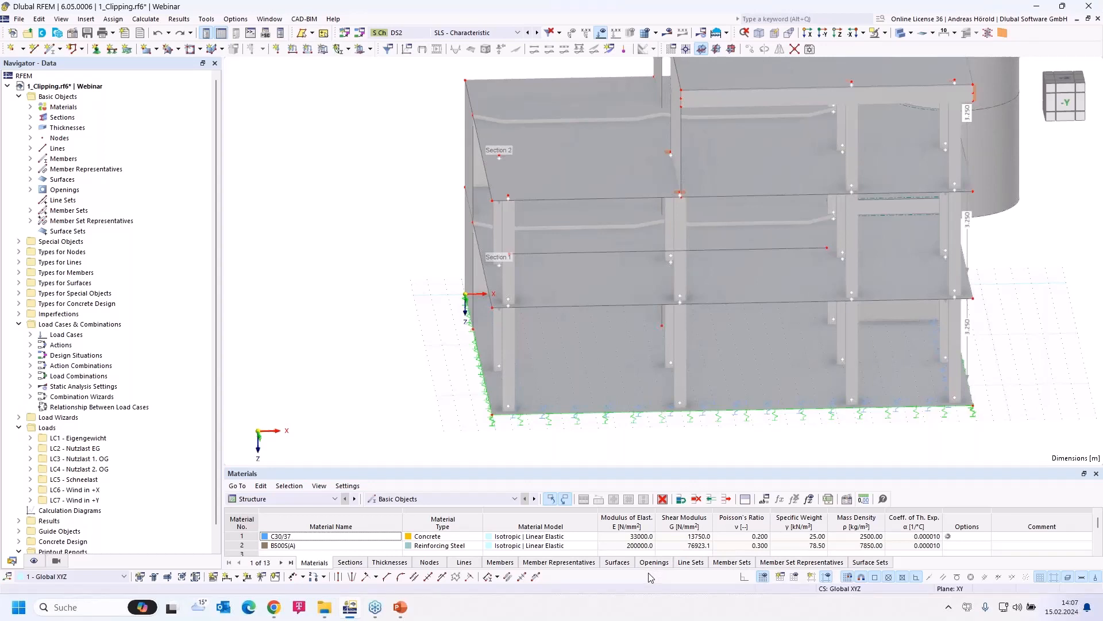
left_click(845, 593)
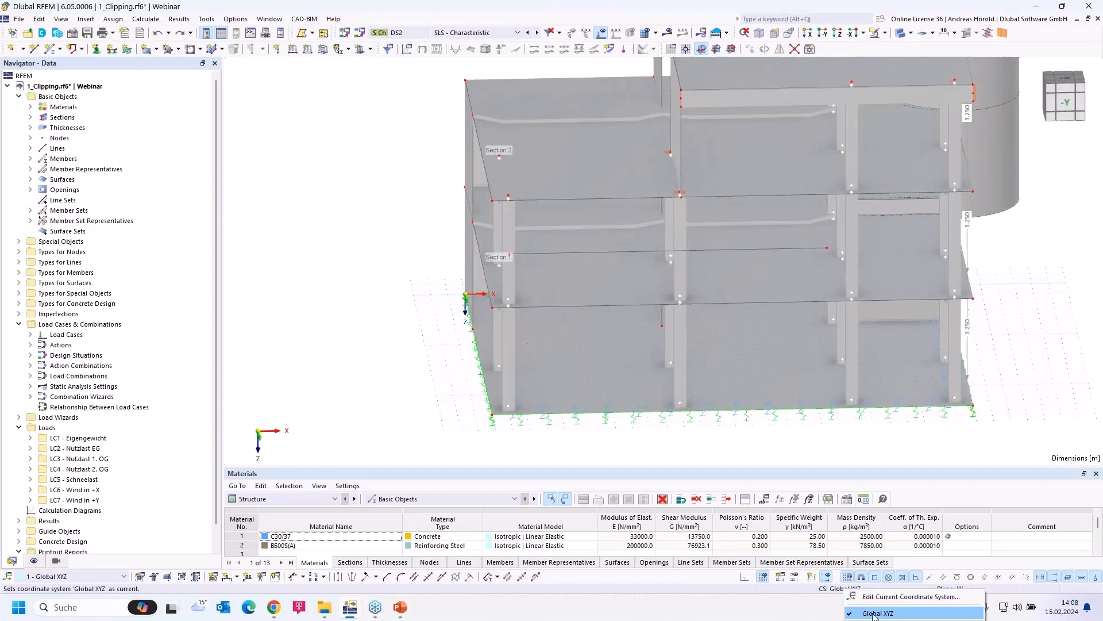
left_click(1023, 593)
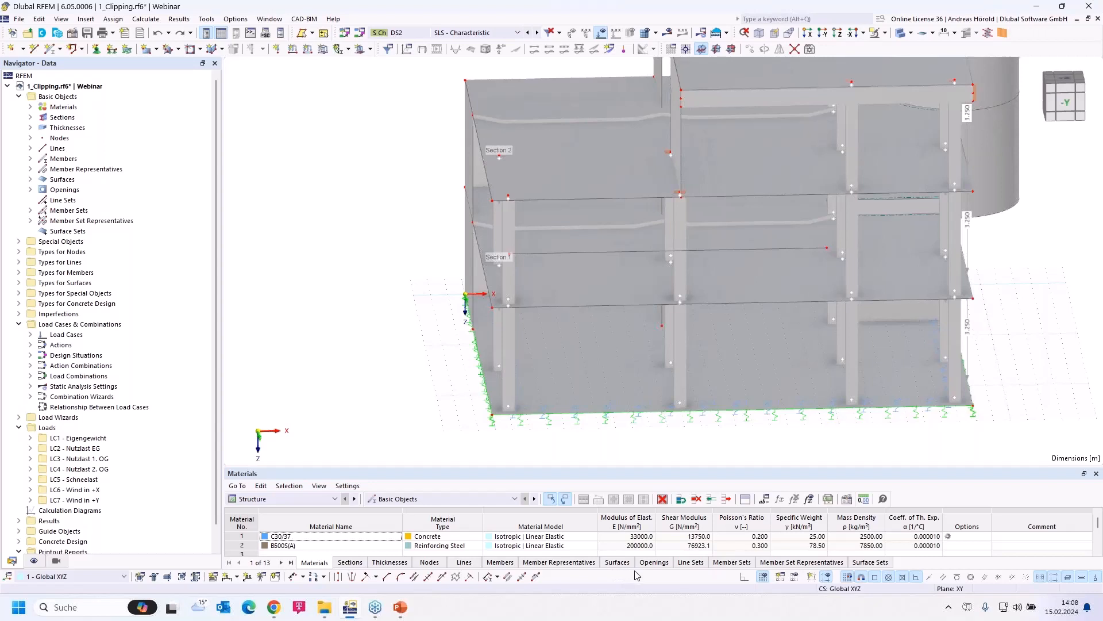
left_click(745, 576)
left_click(745, 578)
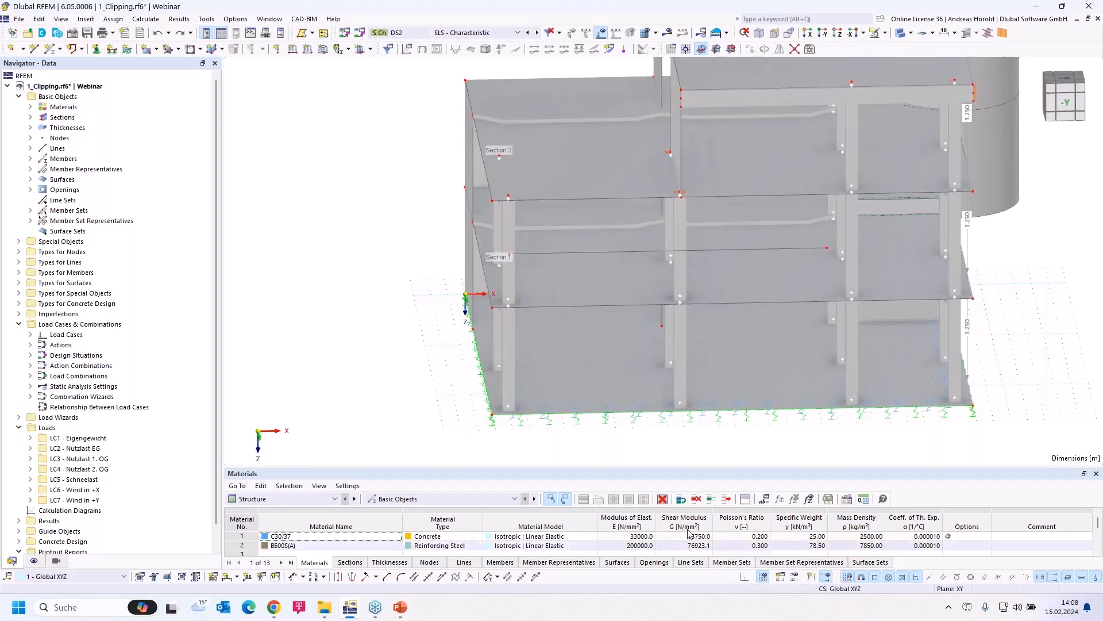
- Disable the dynamic grid size in the work plane settings and set 200 grid points in each positive and negative direction
middle_click_drag(406, 402, 727, 432, "ctrl")
scroll(590, 408, "down", 2)
scroll(556, 425, "up", 3)
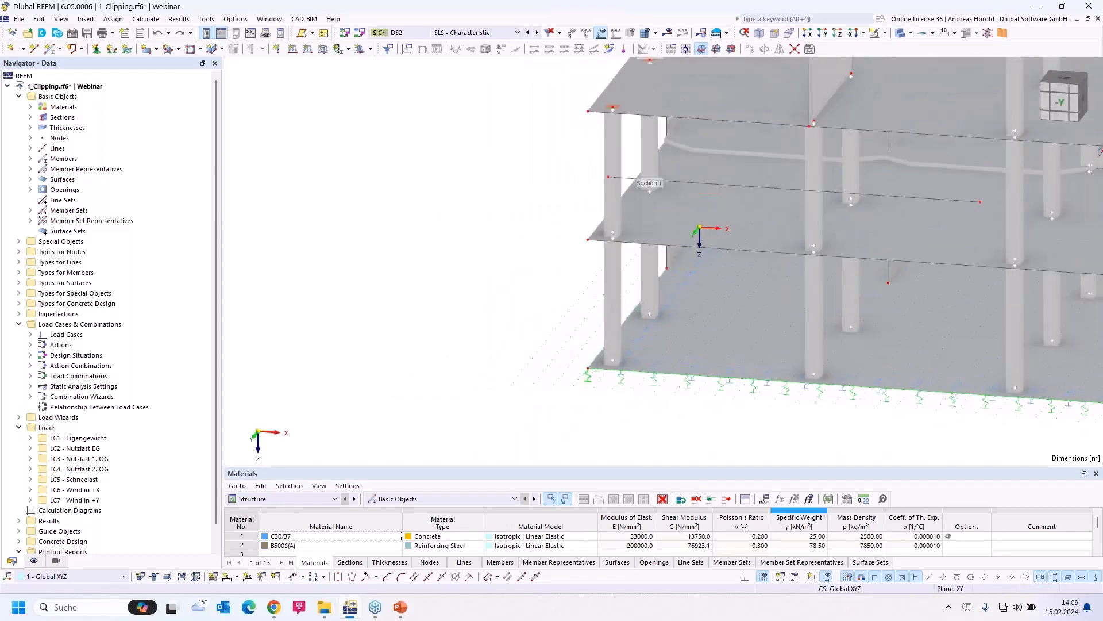
right_click(762, 577)
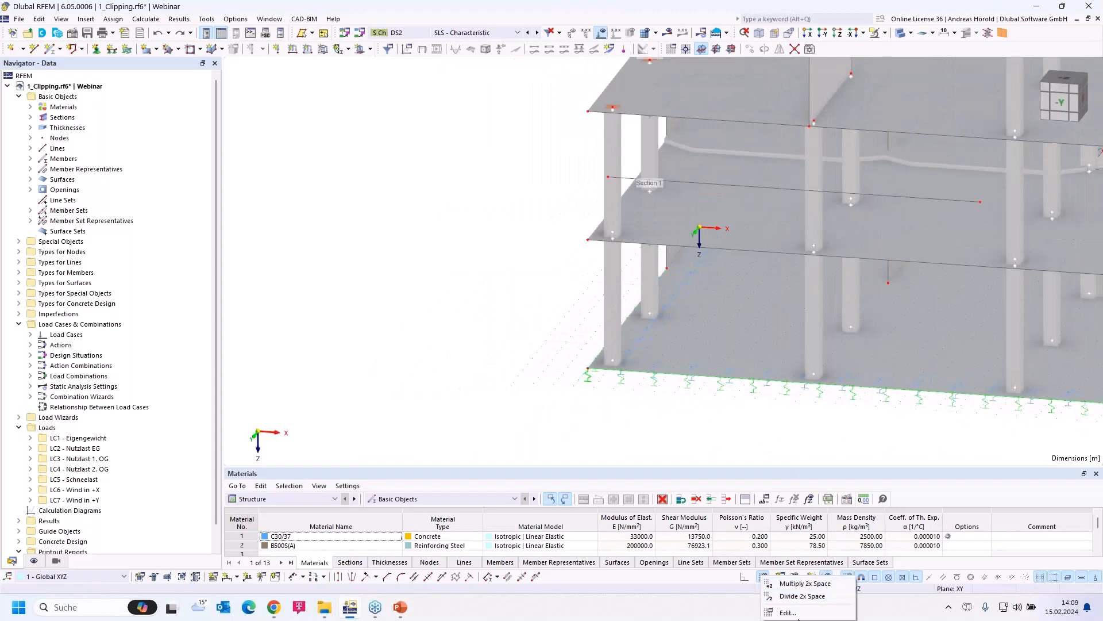
left_click(789, 613)
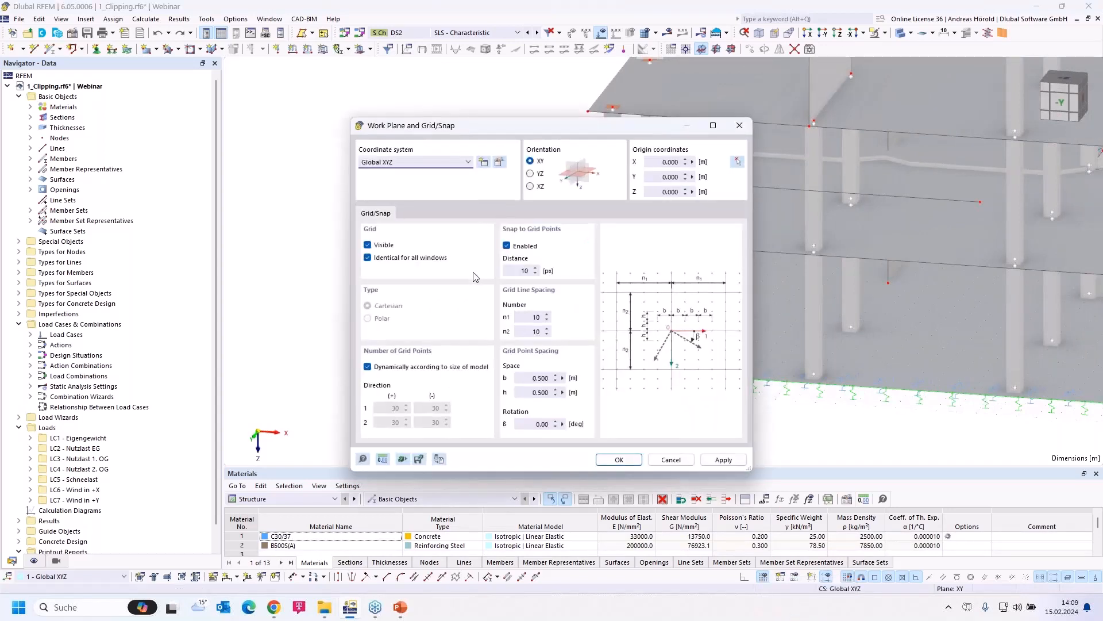
left_click(367, 366)
double_click(396, 408)
type("200")
key("Tab")
type("200")
key("Tab")
type("200")
key("Tab")
type("200")
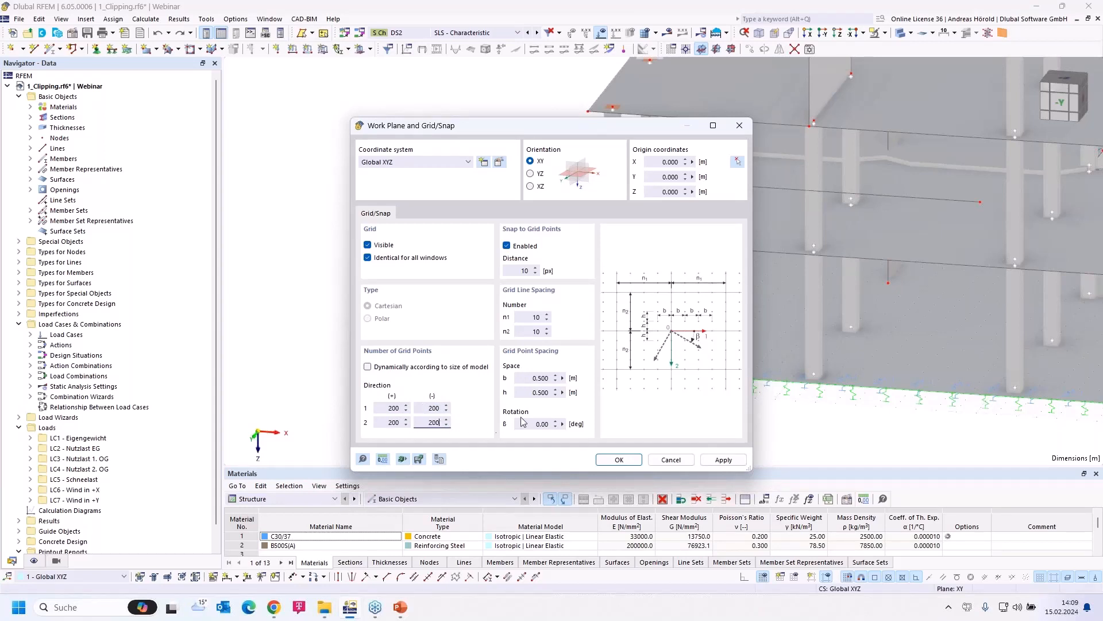
- Set the grid point spacing b and h to 0.1 m and apply the grid settings
left_click_drag(538, 377, 561, 393)
type("11")
left_click(544, 377)
left_click(619, 460)
left_click(619, 459)
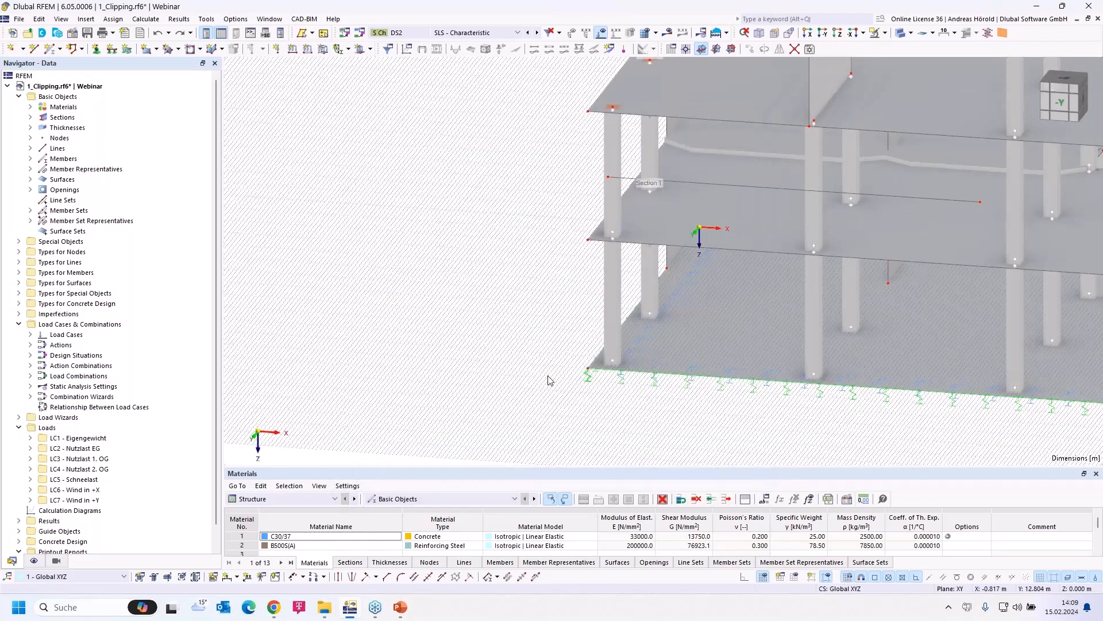
- Try a single line without ortho mode from the ground slab's front corner node outward onto the grid, and undo it
scroll(546, 377, "up", 5)
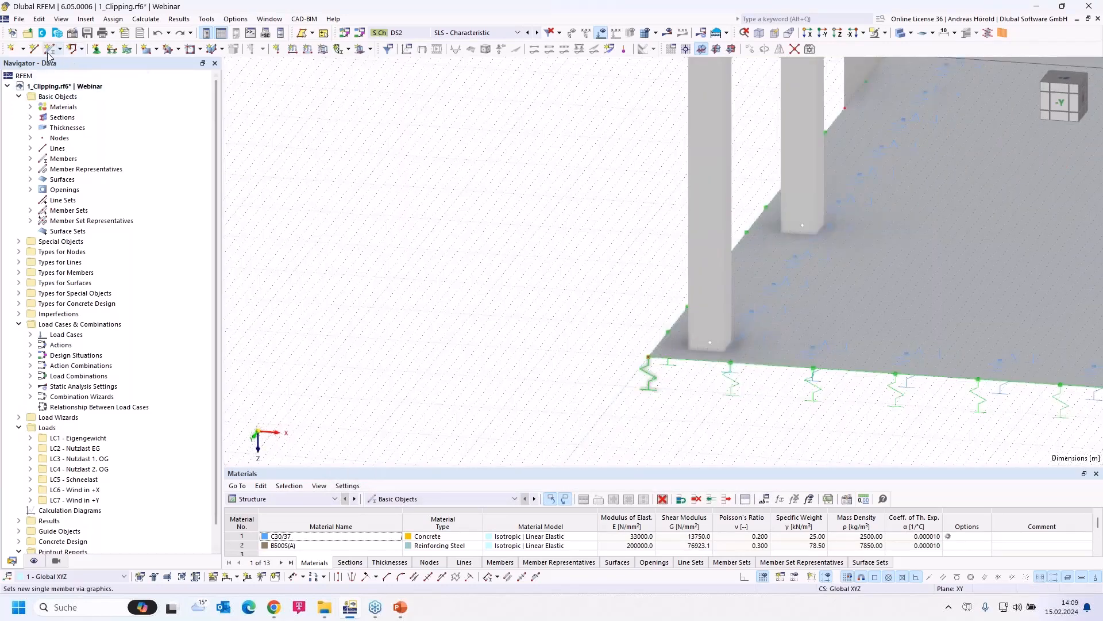
left_click(35, 49)
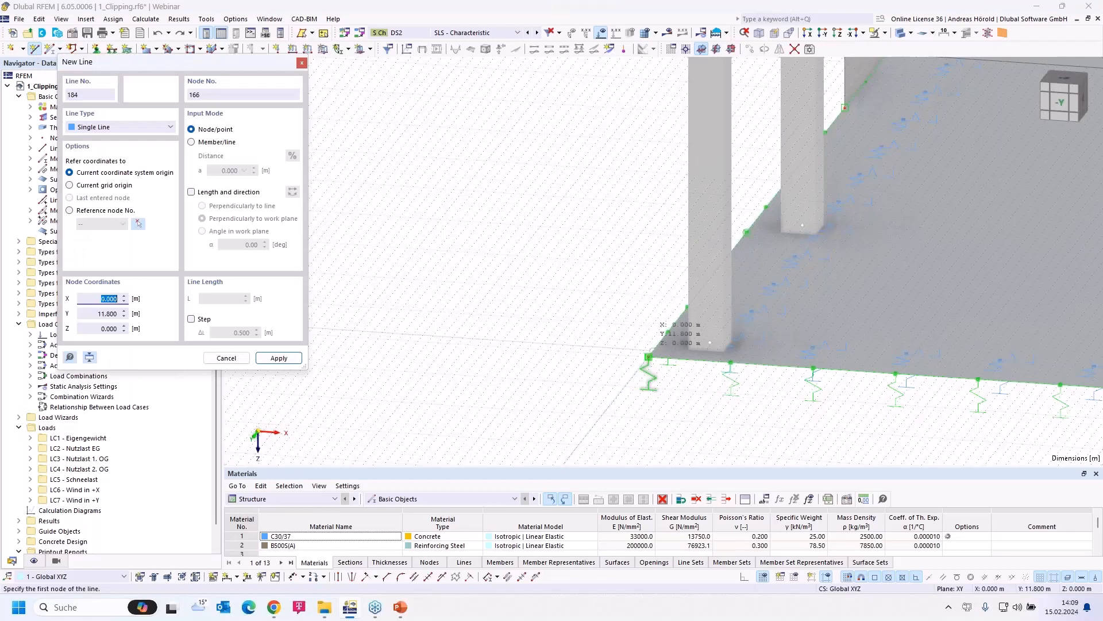
left_click(648, 356)
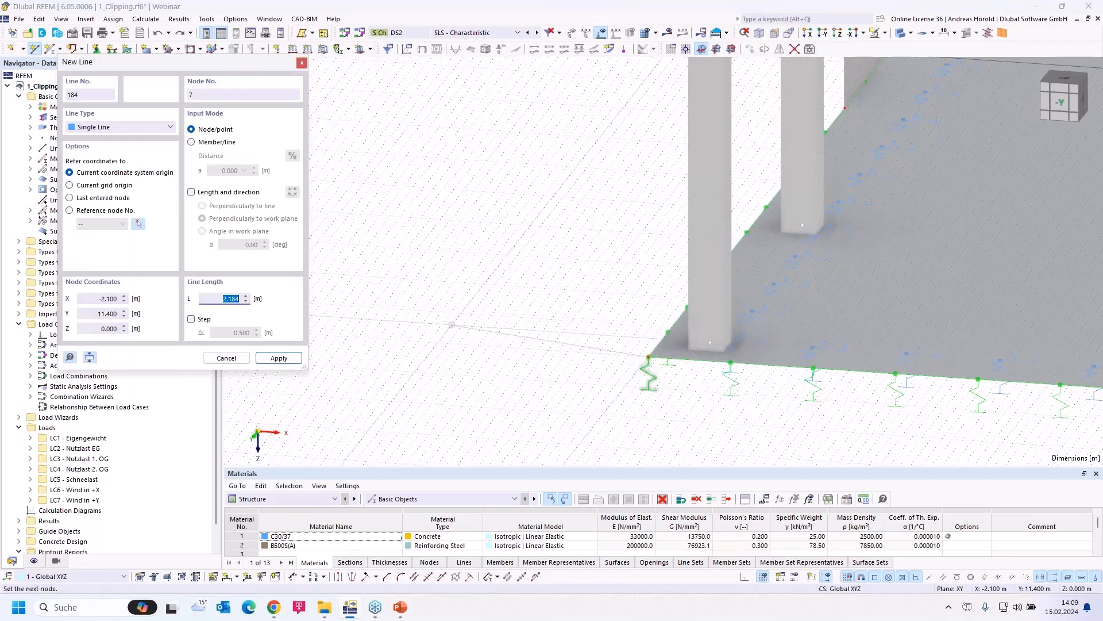
scroll(402, 328, "up", 2)
left_click(355, 335)
middle_click_drag(373, 343, 388, 400, "ctrl")
scroll(387, 400, "down", 1)
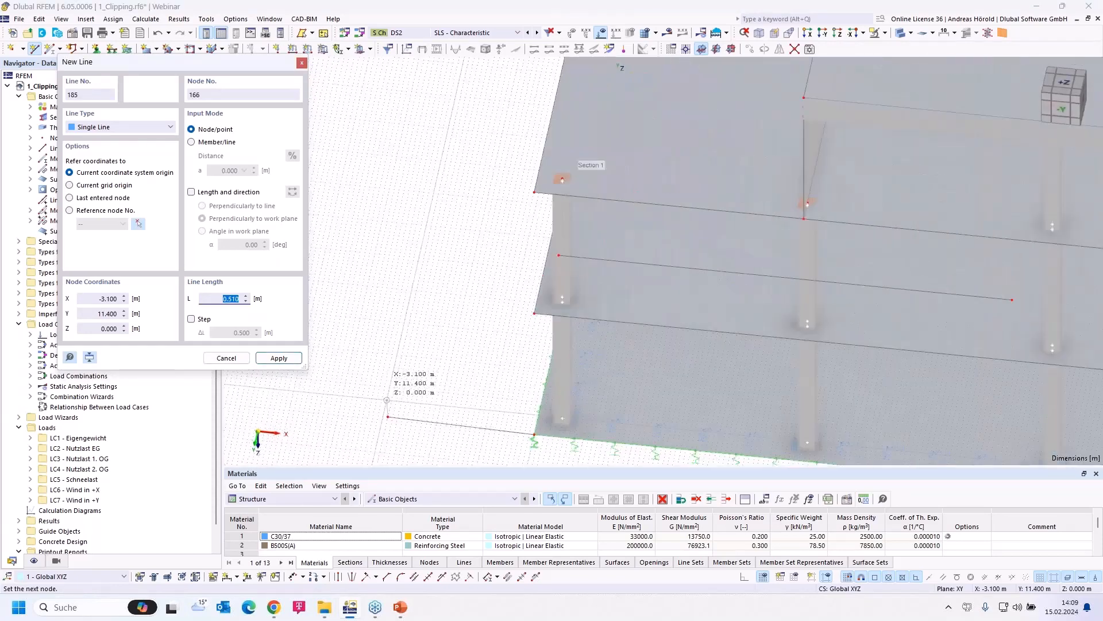
scroll(399, 418, "up", 3)
middle_click_drag(399, 416, 406, 271)
scroll(406, 271, "down", 1)
middle_click_drag(420, 332, 463, 376, "ctrl")
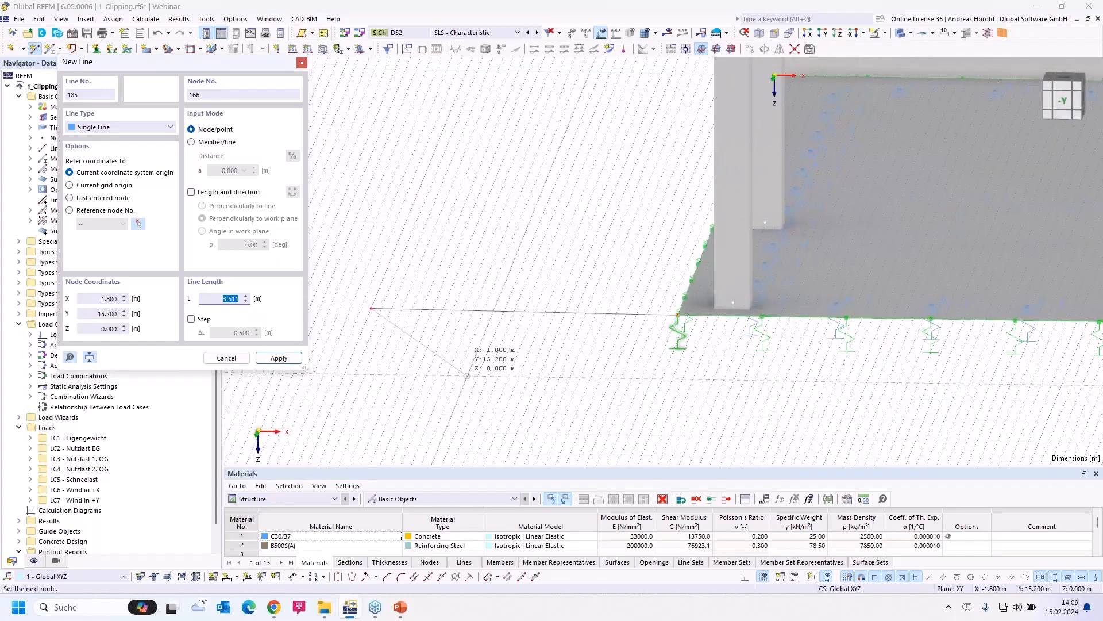
key("Escape")
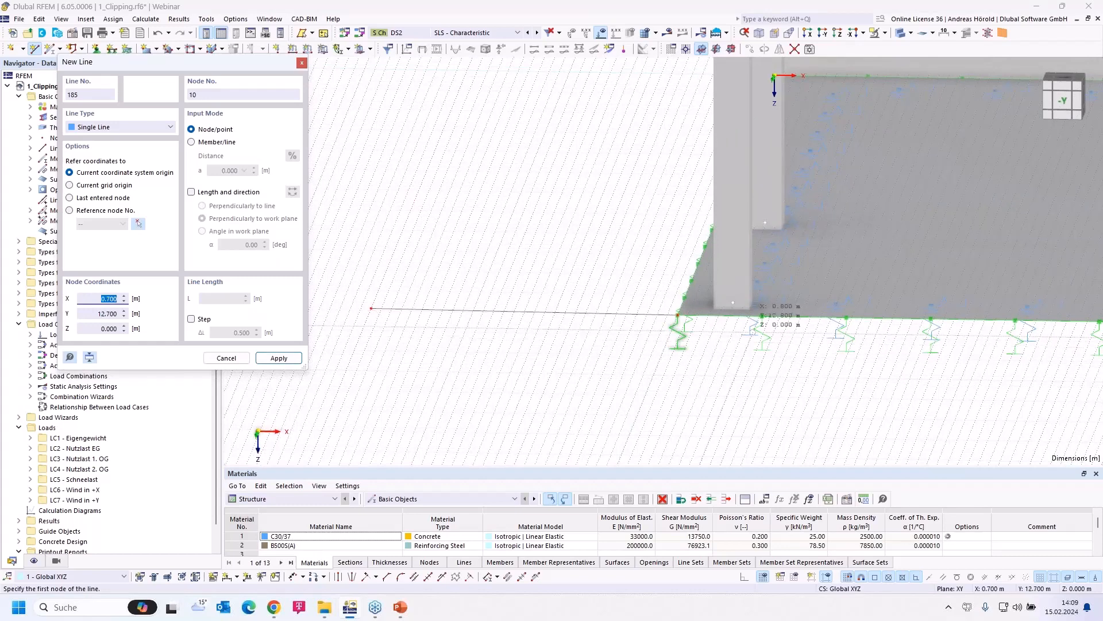
key("Escape")
left_click(156, 35)
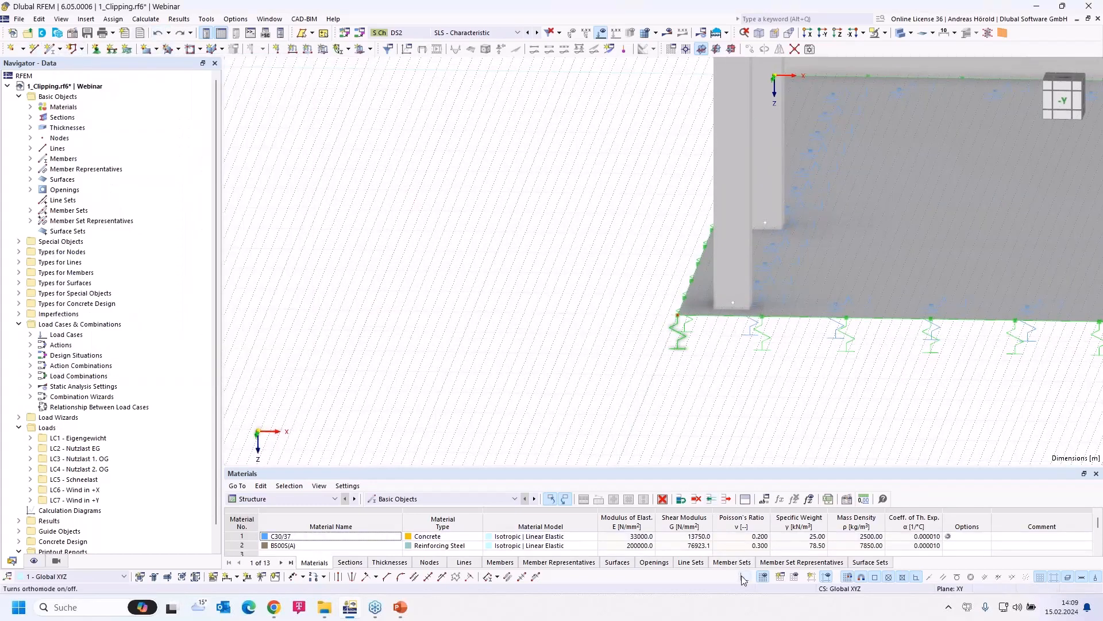
- With ortho mode on, draw three connected right-angled lines from the ground slab's front corner node, about 1.8 m, 4.6 m and 0.6 m long
scroll(595, 321, "up", 3)
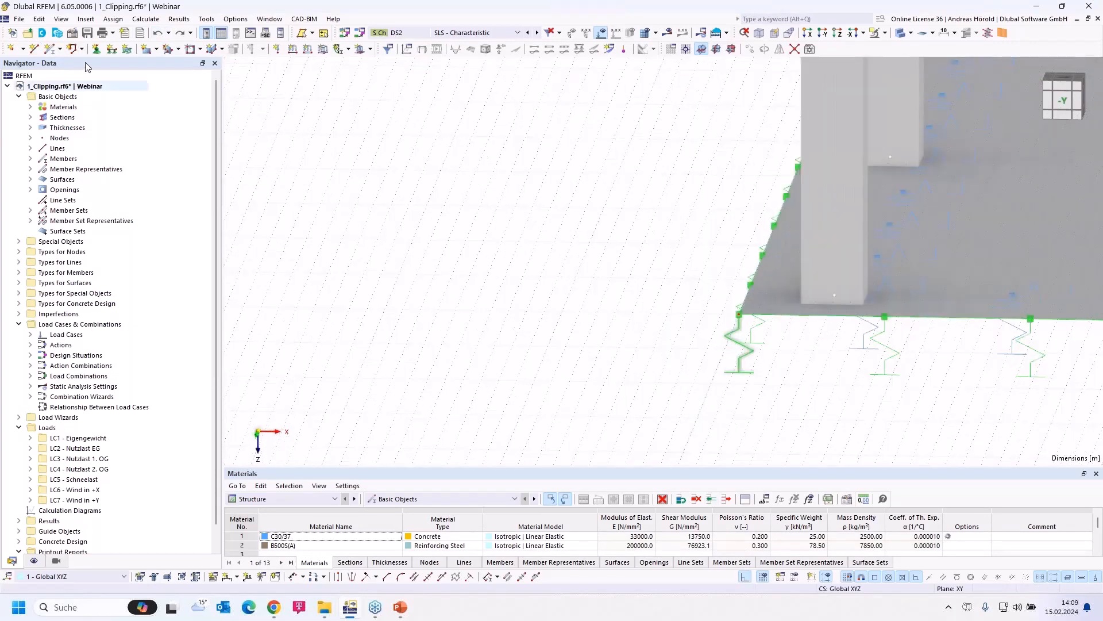
left_click(35, 49)
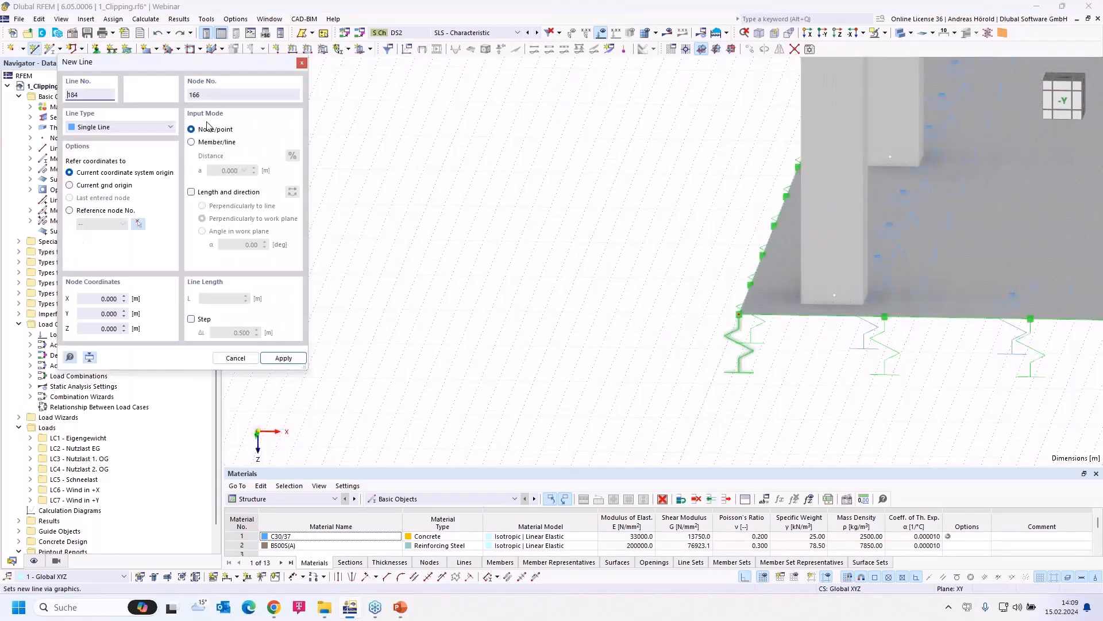
left_click(740, 314)
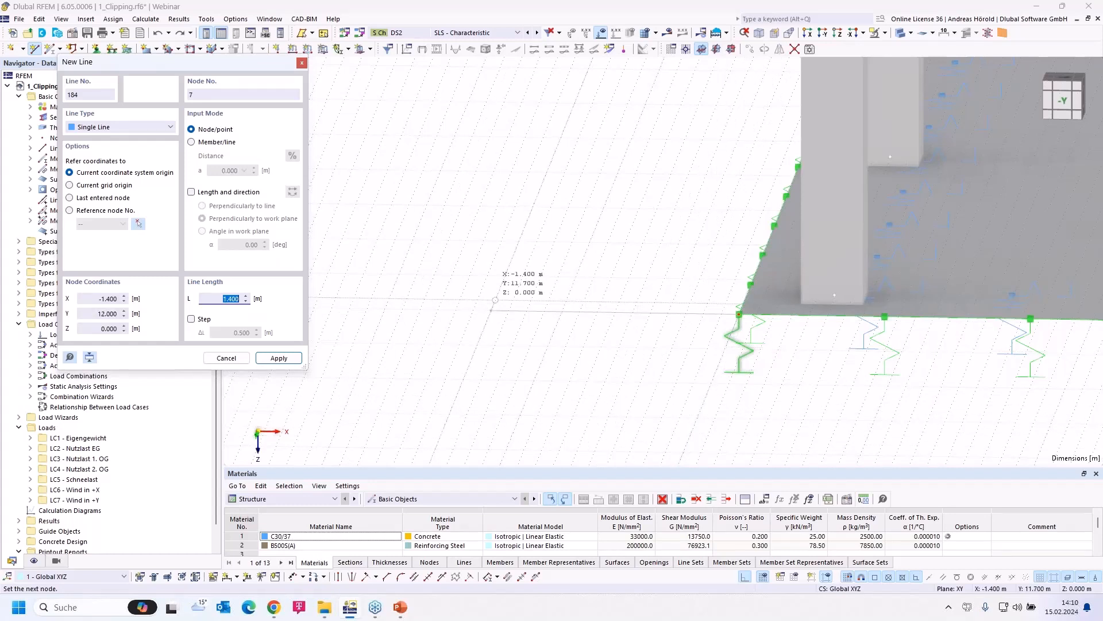
left_click(421, 309)
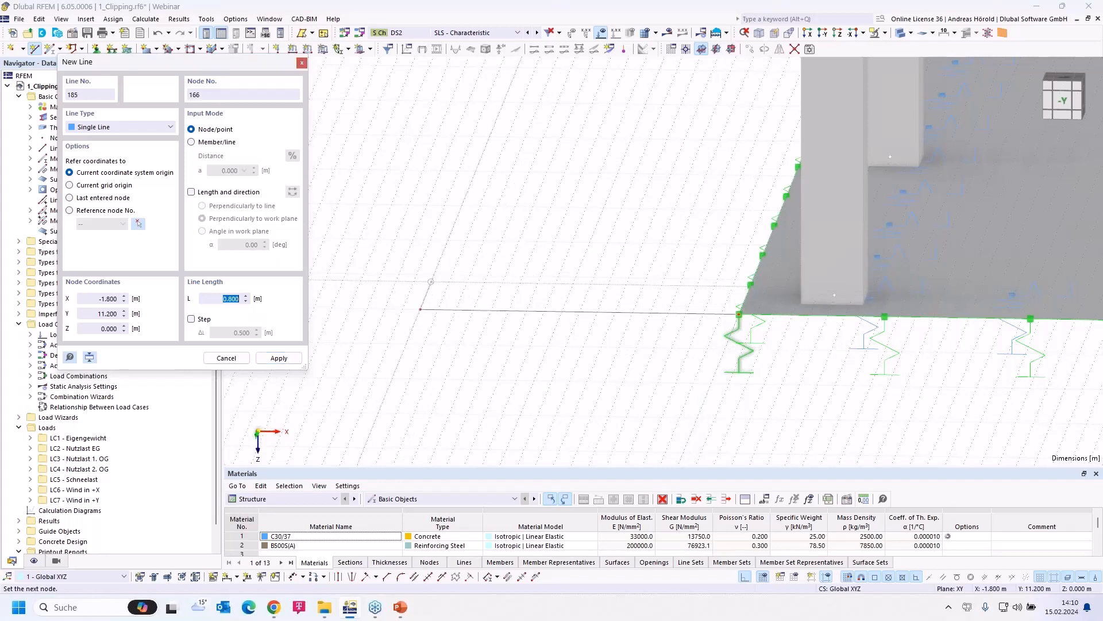
left_click(484, 150)
left_click(589, 157)
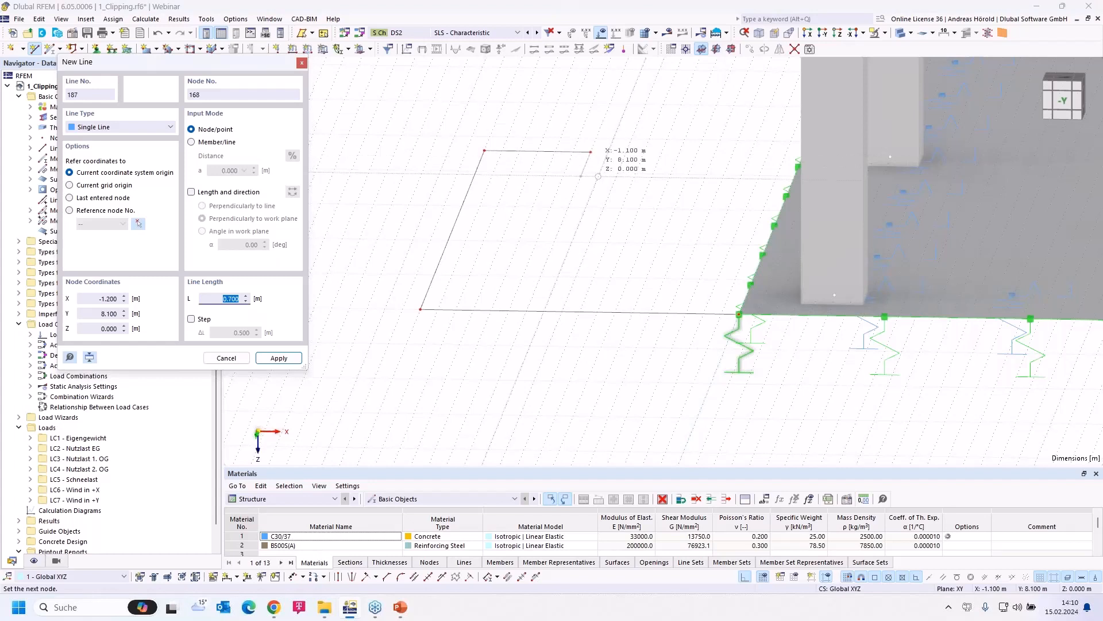
key("Escape")
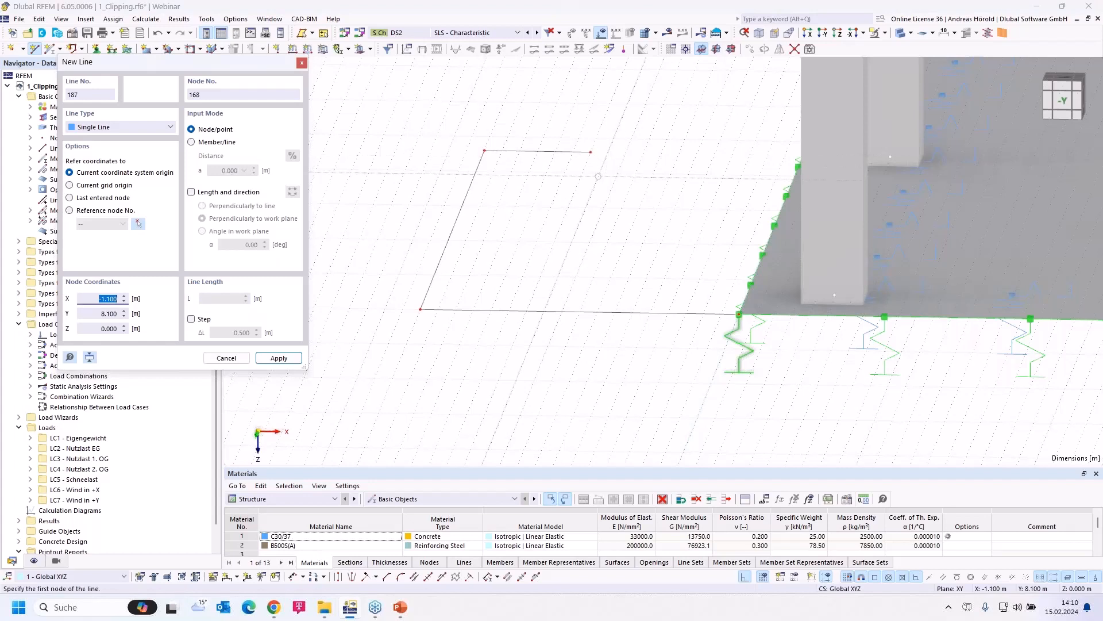
key("Escape")
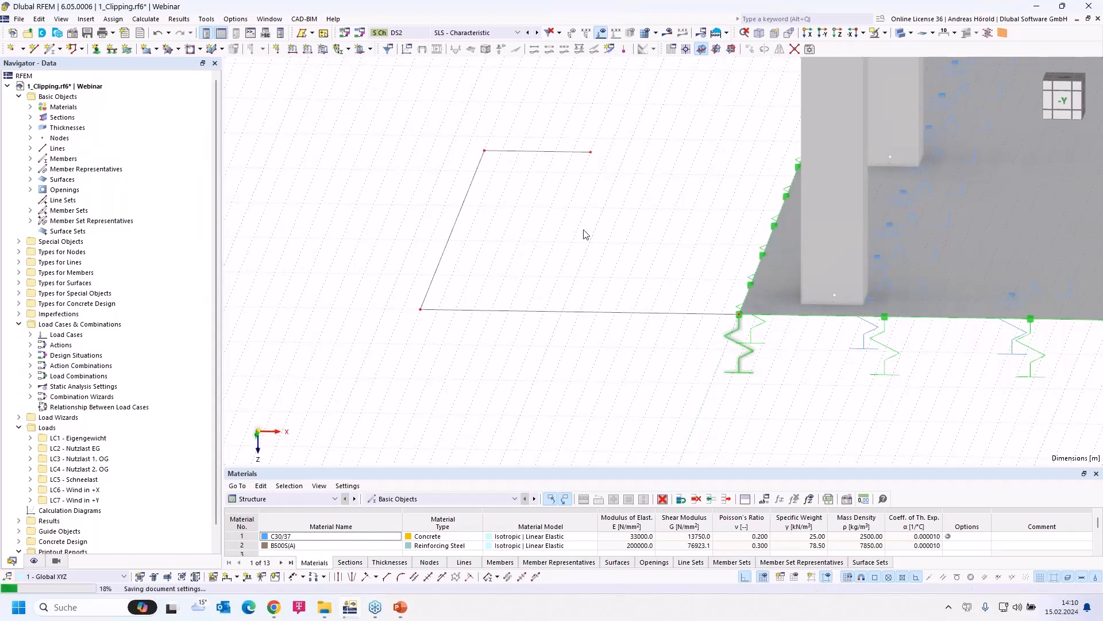
- Examine the whole building from the new ground lines up to the top storey's front edge beam
scroll(586, 251, "down", 1)
scroll(587, 251, "down", 1)
middle_click_drag(569, 242, 582, 310)
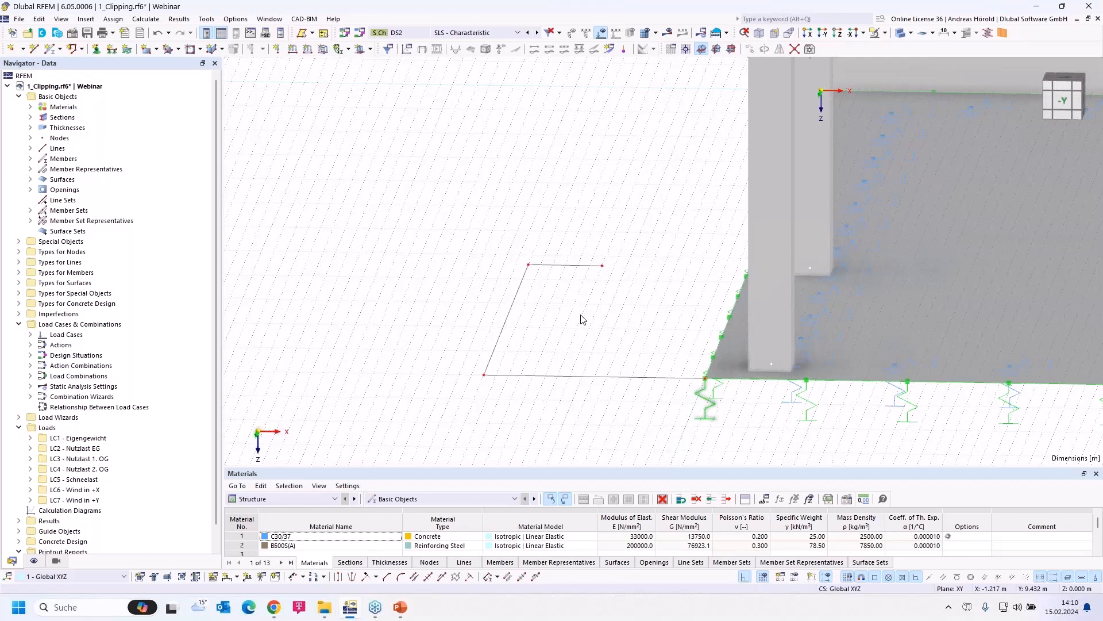
scroll(597, 315, "down", 3)
middle_click_drag(705, 322, 470, 417)
scroll(470, 417, "down", 2)
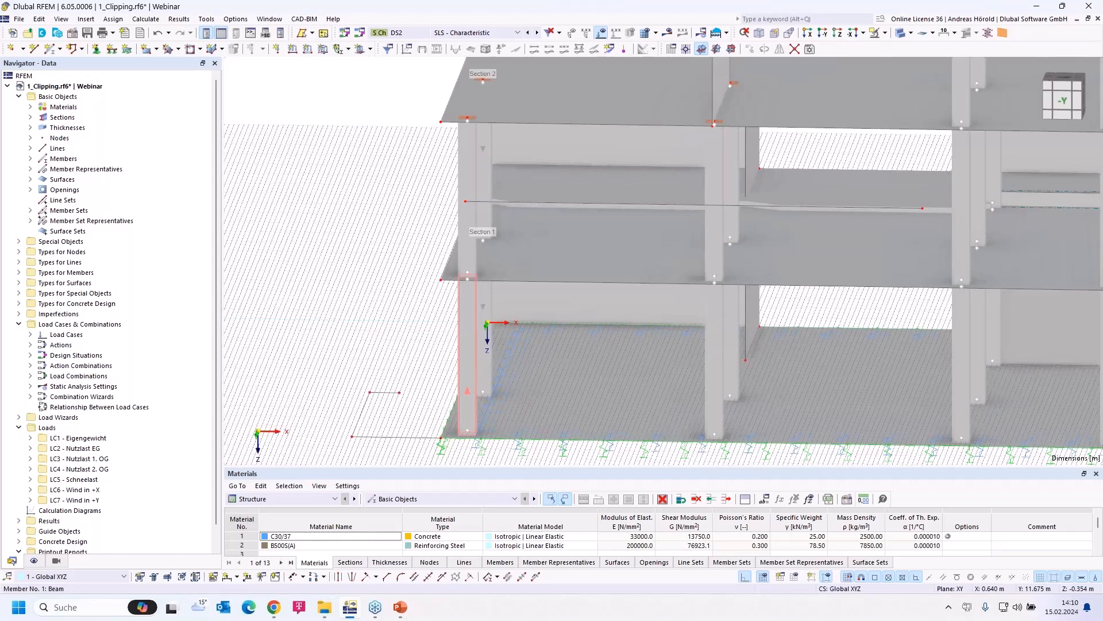
middle_click_drag(394, 316, 386, 338, "ctrl")
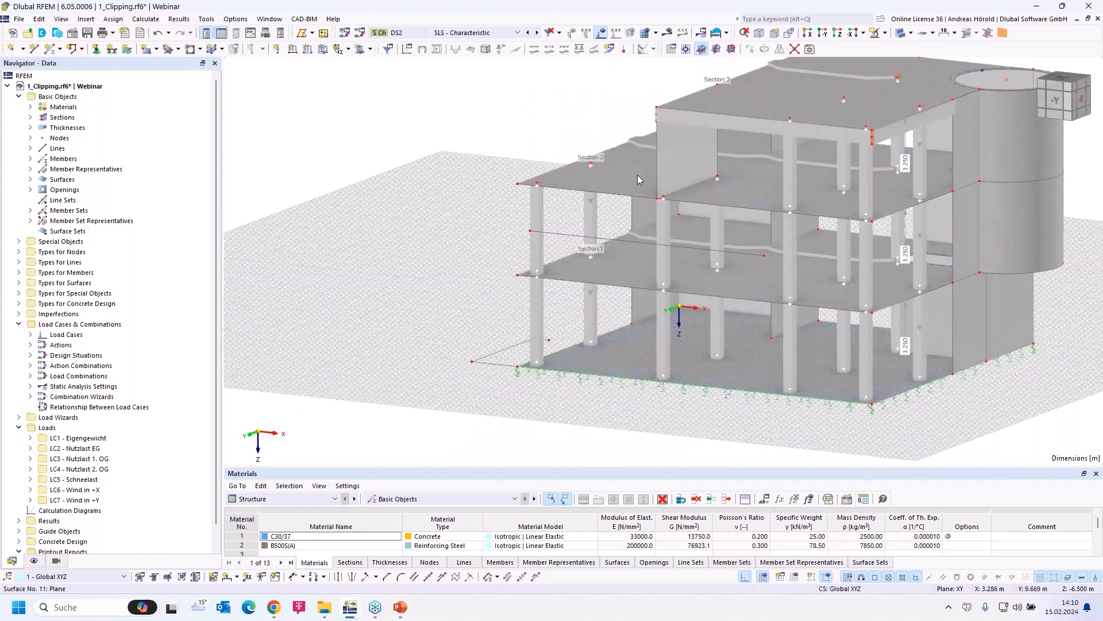
scroll(741, 92, "up", 5)
middle_click_drag(499, 254, 488, 264)
scroll(511, 262, "up", 5)
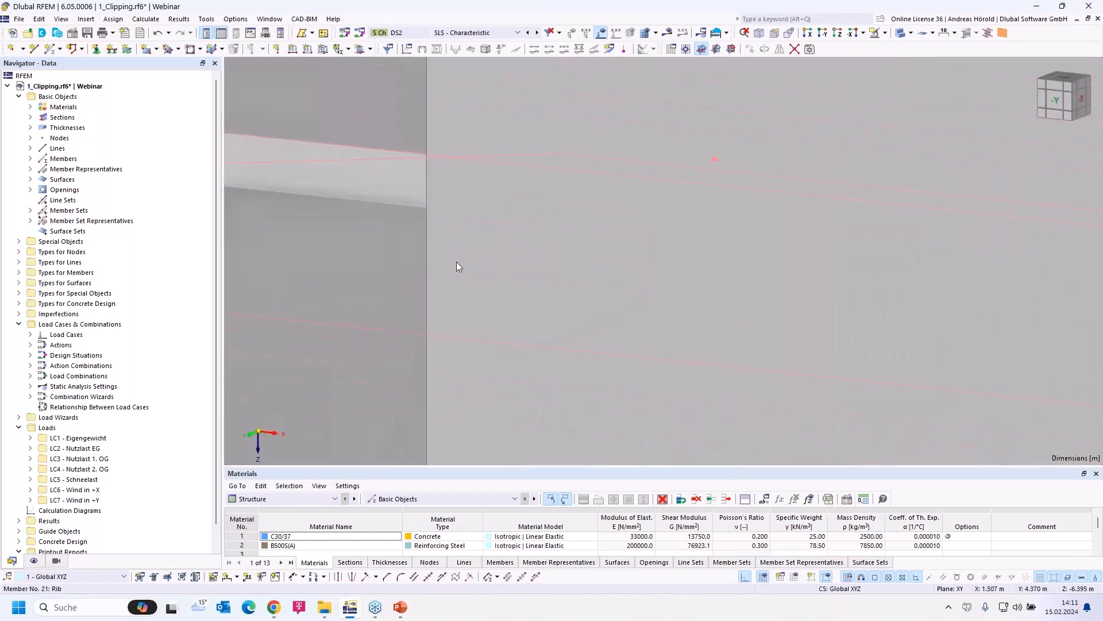
scroll(457, 262, "down", 3)
scroll(456, 267, "down", 5)
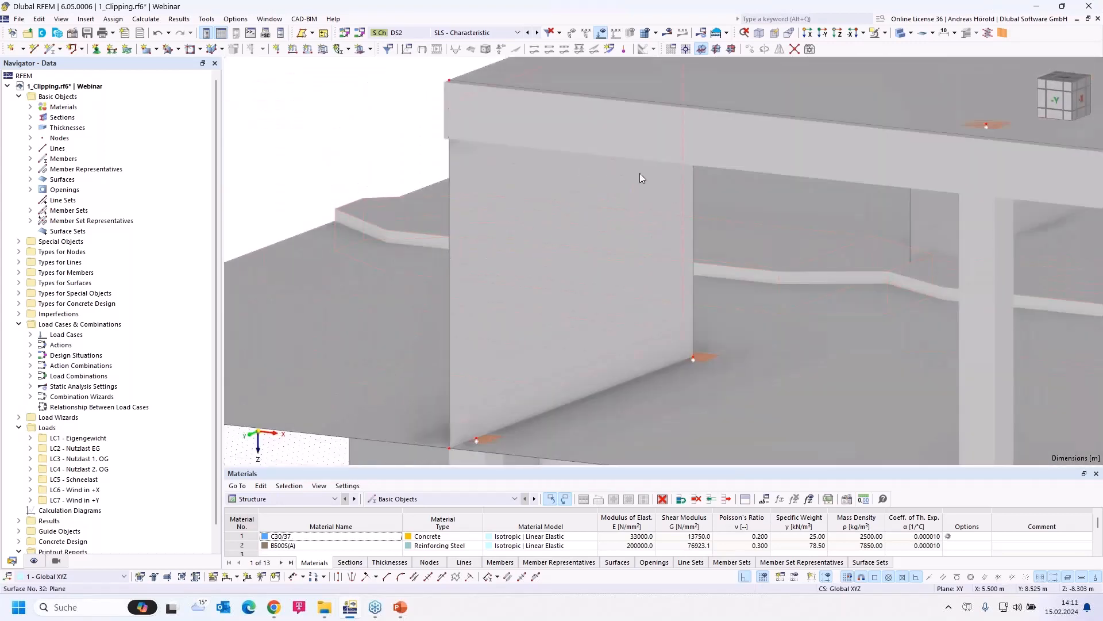
- Try creating 'On Member' nodes at 25% from the start of the front roof edge beam without dividing it
right_click(708, 162)
mouse_move(778, 200)
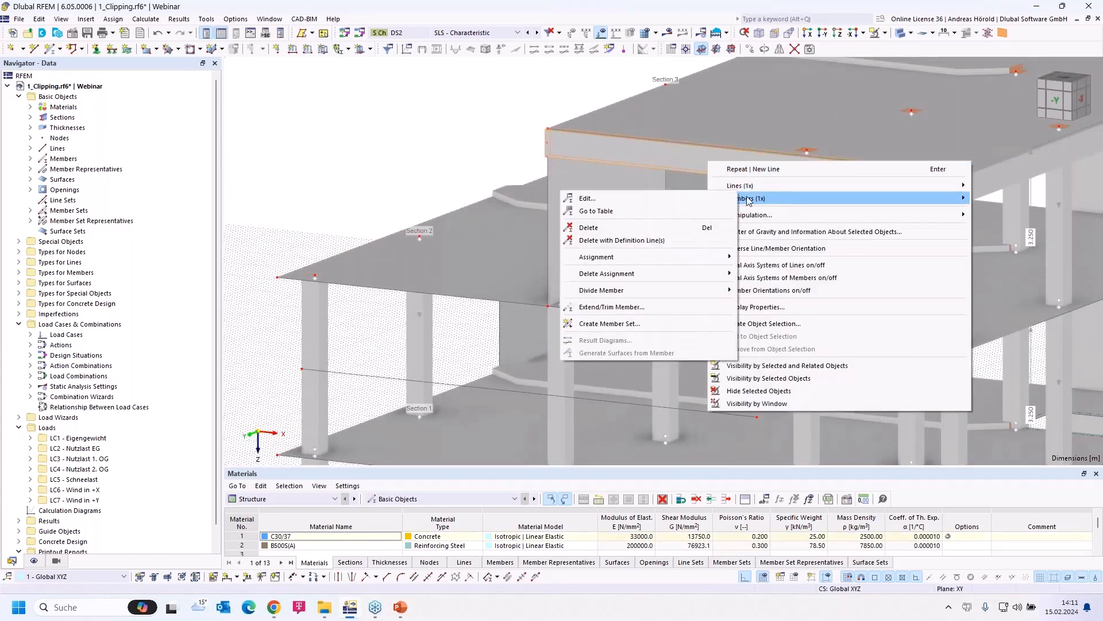
mouse_move(638, 292)
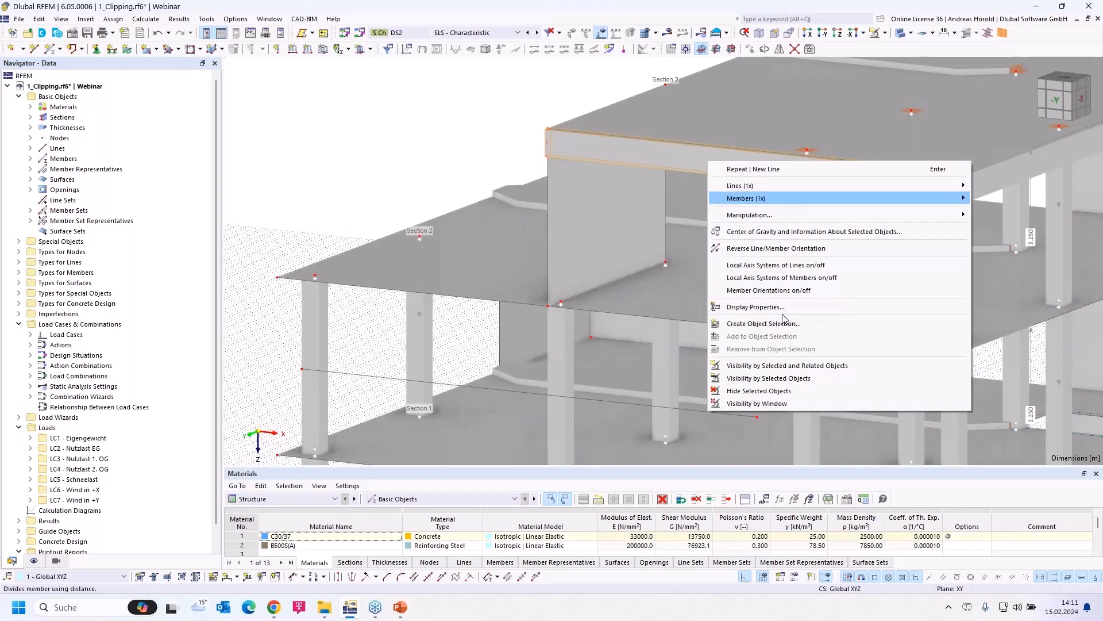
left_click(782, 315)
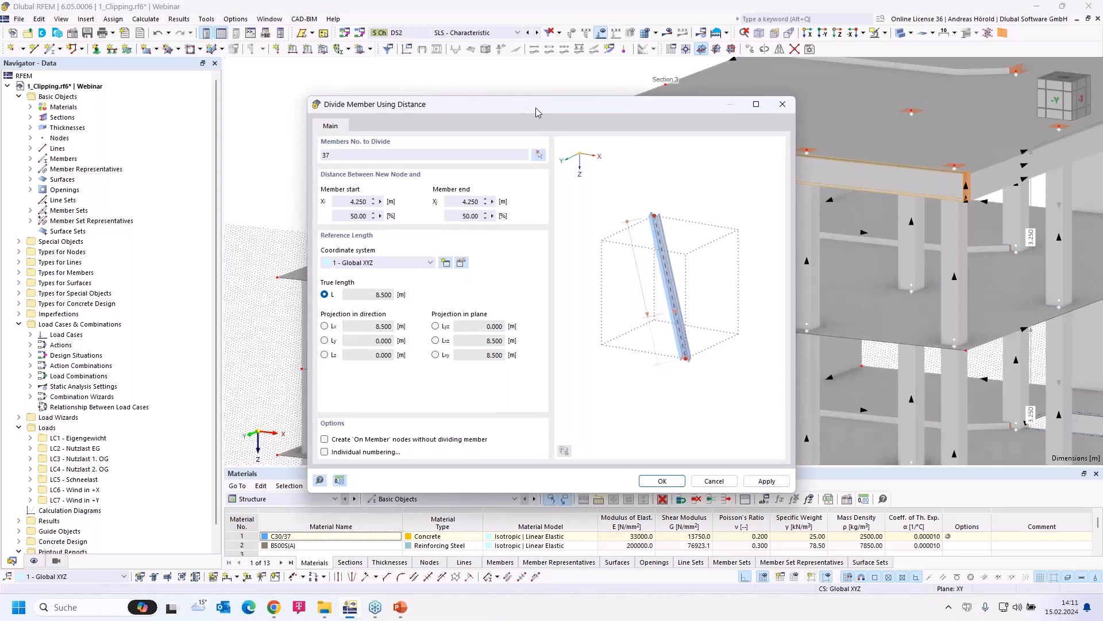
left_click_drag(536, 111, 343, 175)
left_click(142, 281)
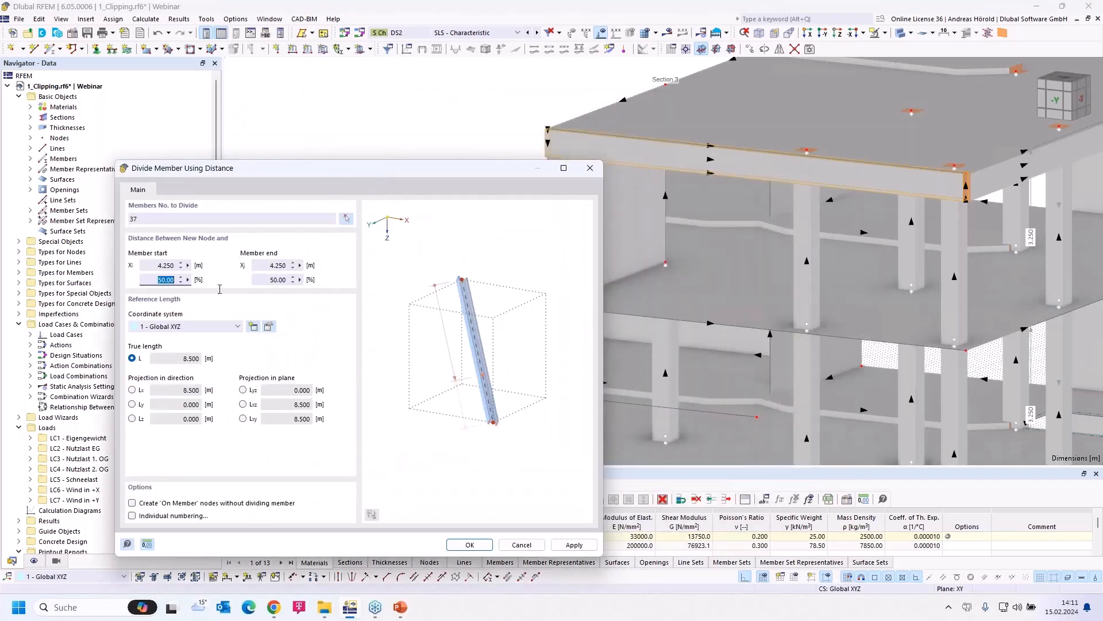
type("25")
left_click(259, 278)
left_click(132, 503)
left_click(573, 547)
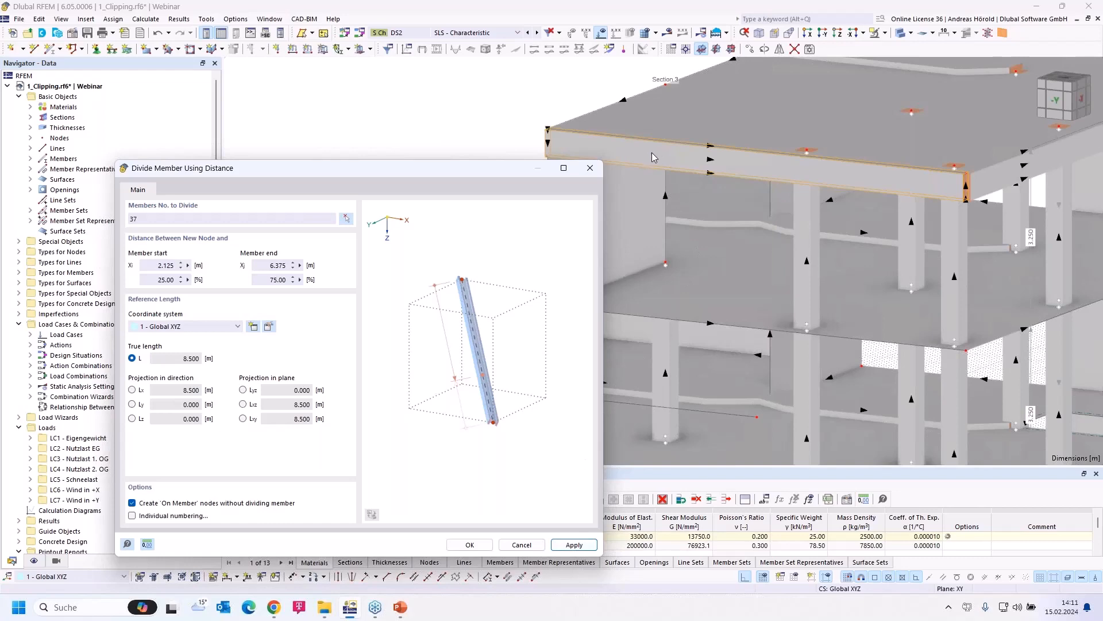
left_click(469, 544)
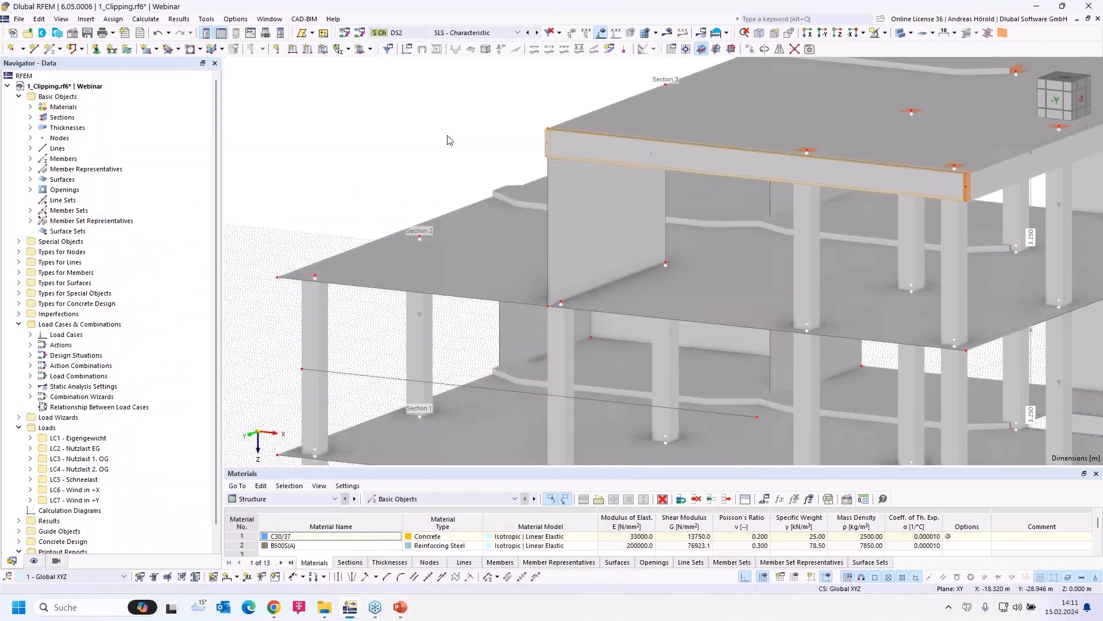
- Run the plausibility check on the model and abort it at the first warning
scroll(454, 141, "up", 5)
scroll(454, 141, "down", 4)
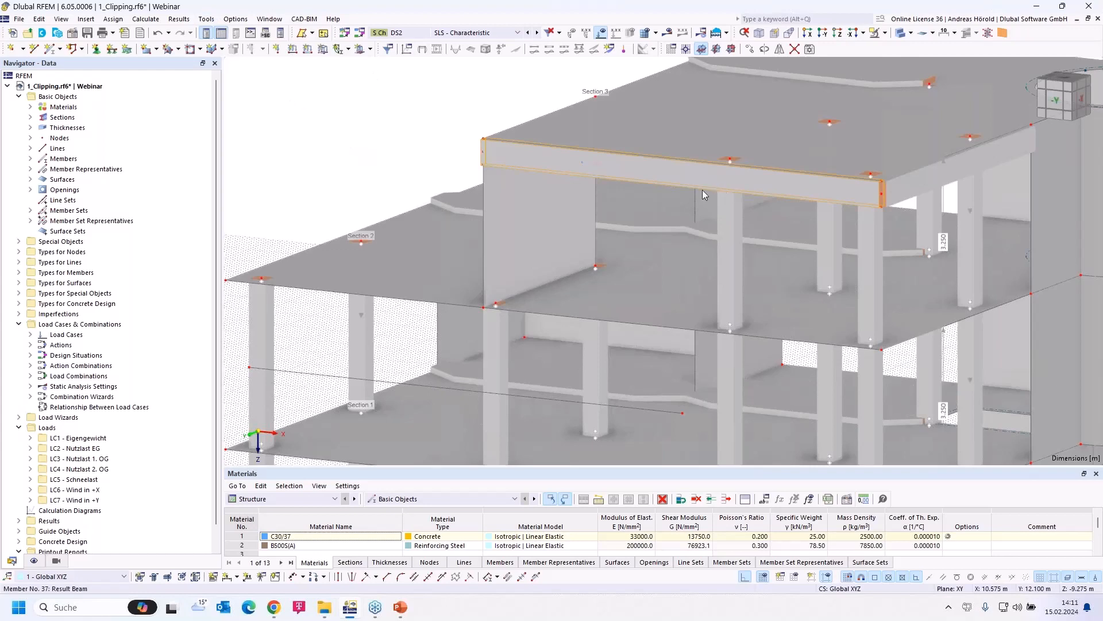
left_click(206, 19)
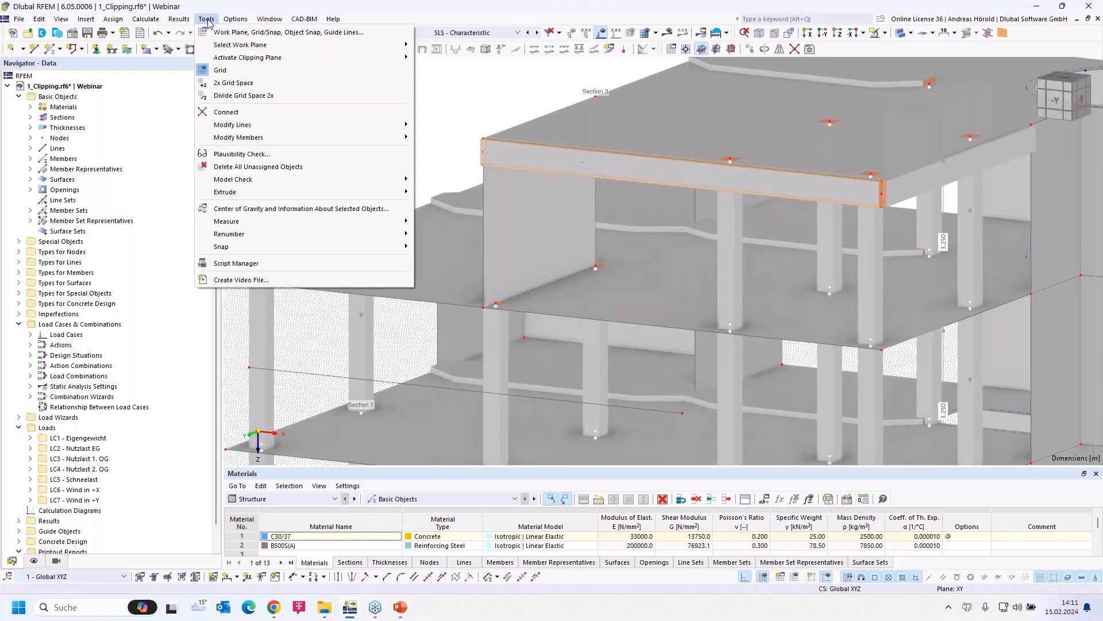
left_click(287, 158)
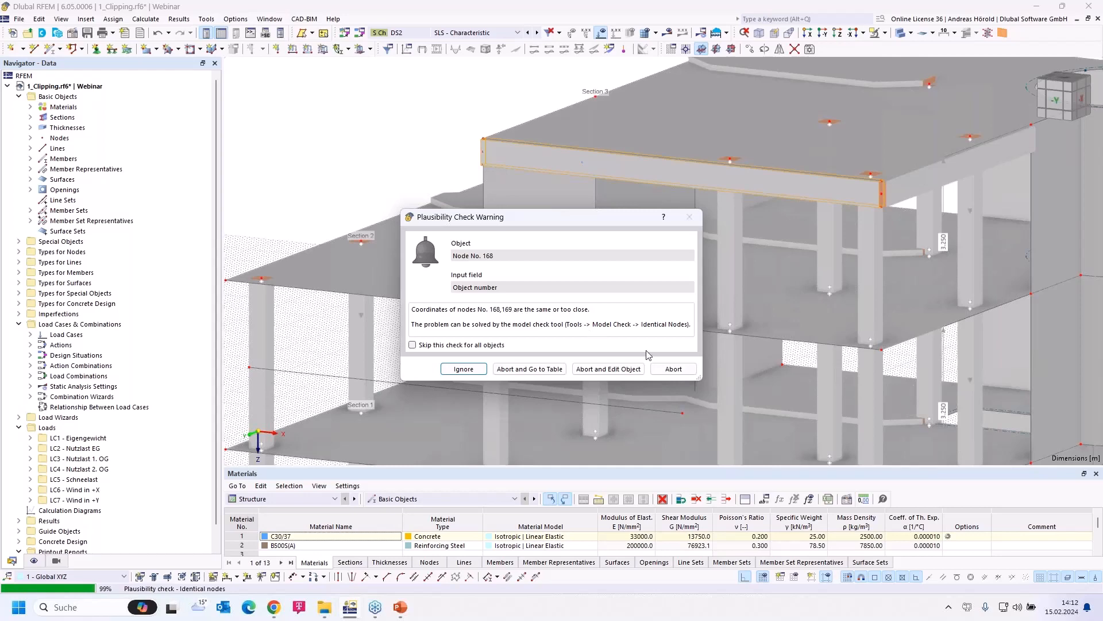
left_click(673, 369)
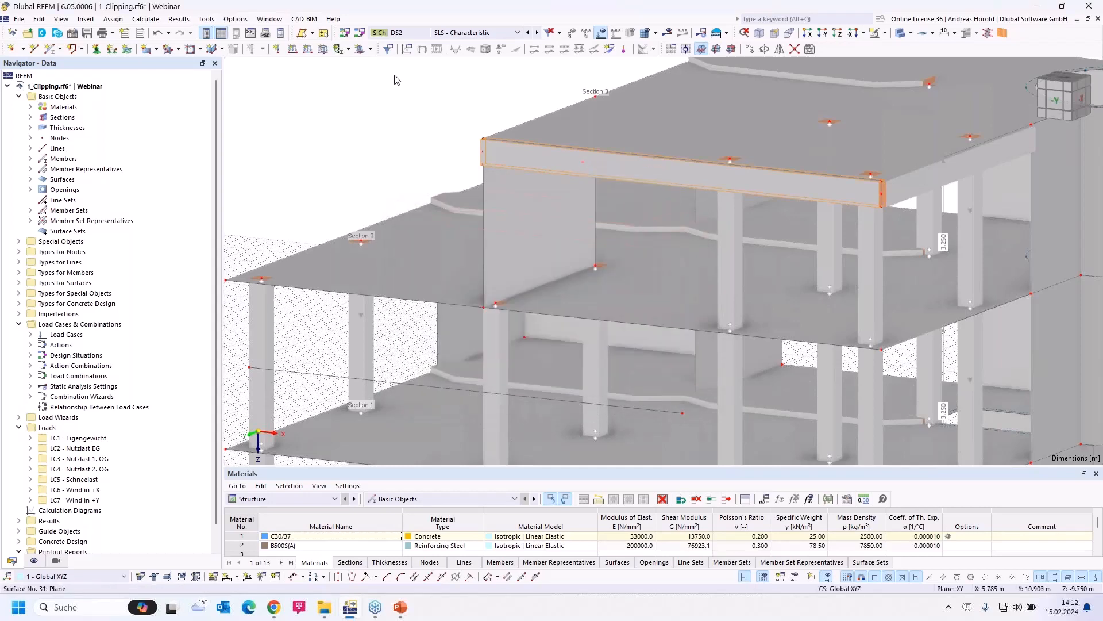
- Check the model for identical nodes without deleting any, and undo the node creation on the roof edge beam
left_click(208, 19)
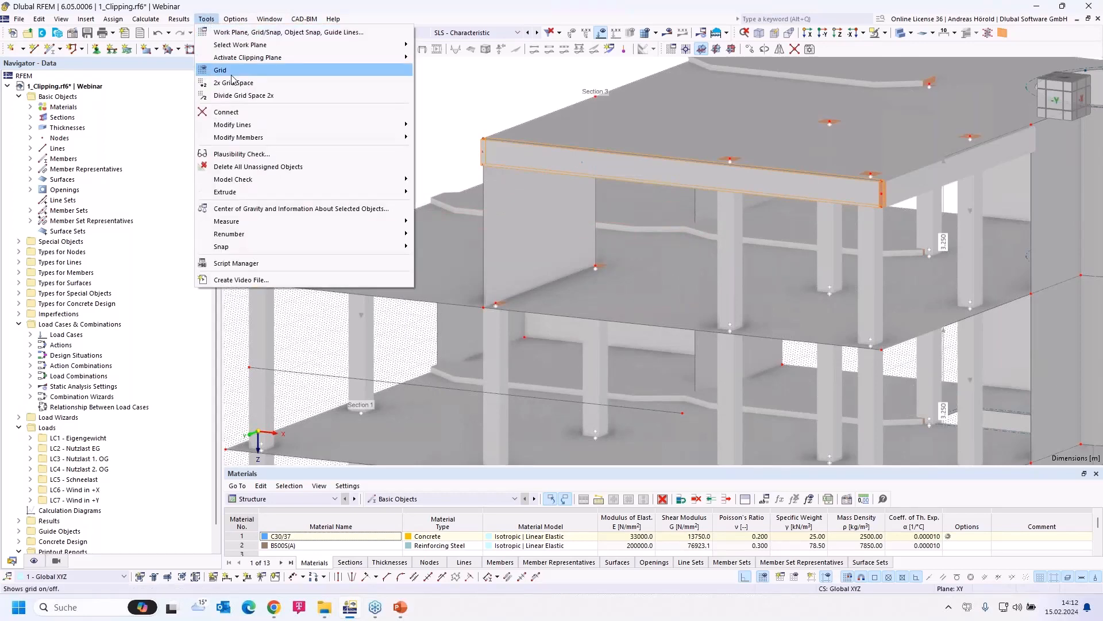
mouse_move(291, 180)
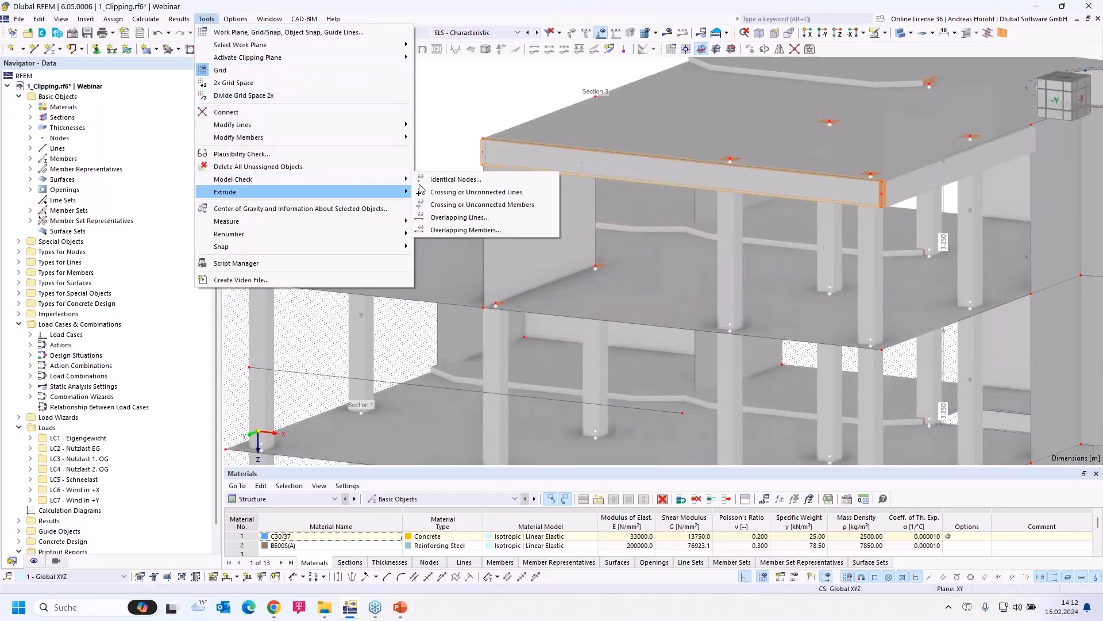
left_click(460, 181)
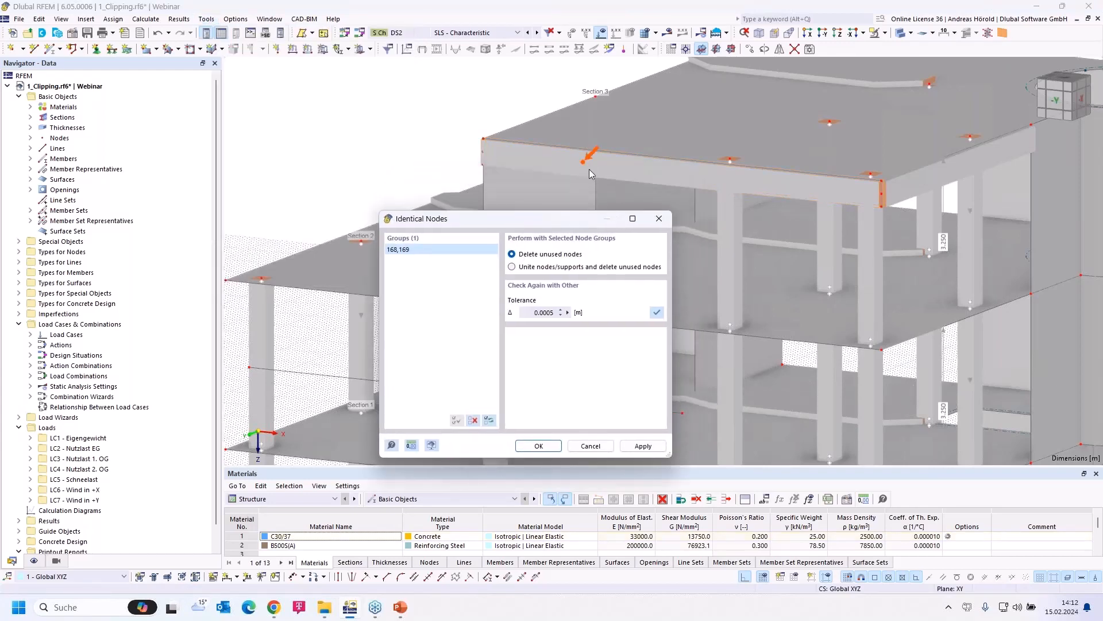
left_click(591, 446)
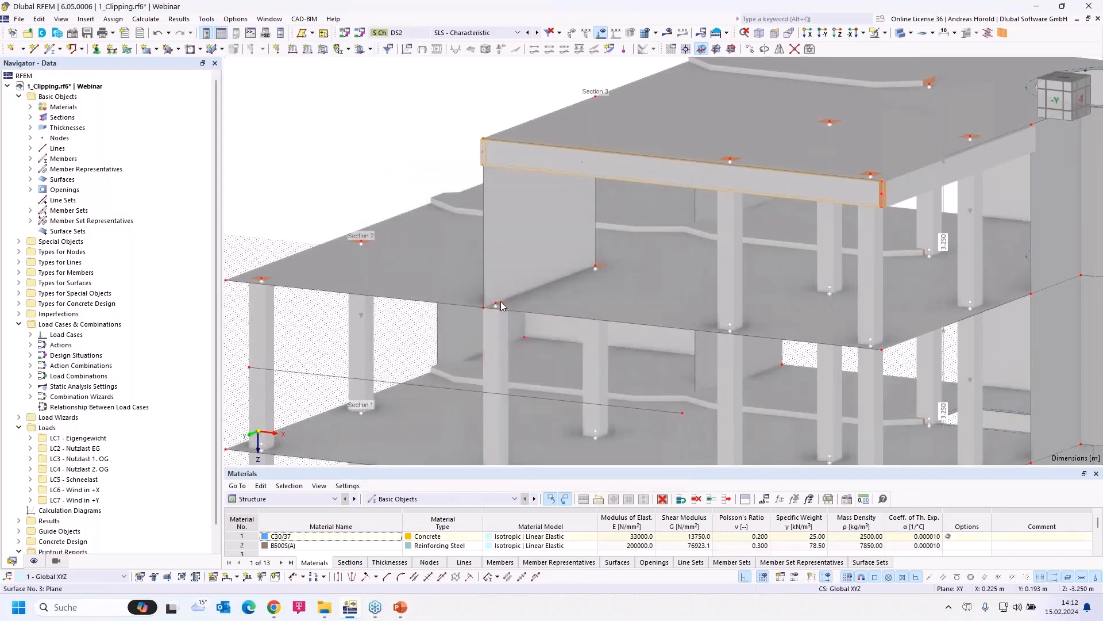
left_click(157, 36)
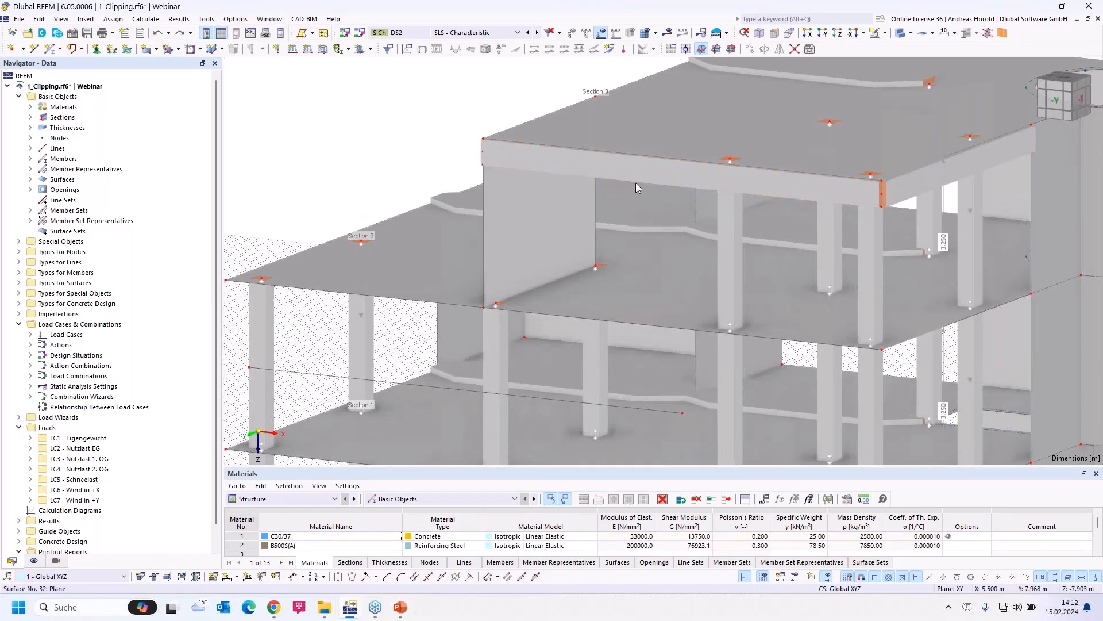
- Try dividing the front roof edge beam into separate members at 25% from its start, and undo the division
left_click(536, 577)
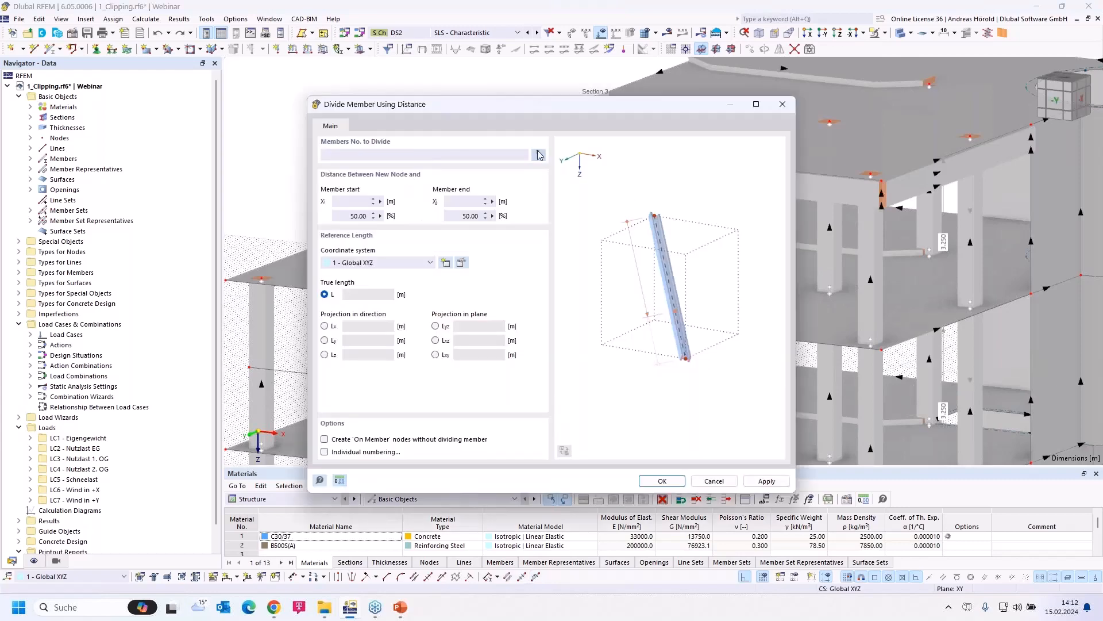
left_click(539, 155)
left_click(537, 160)
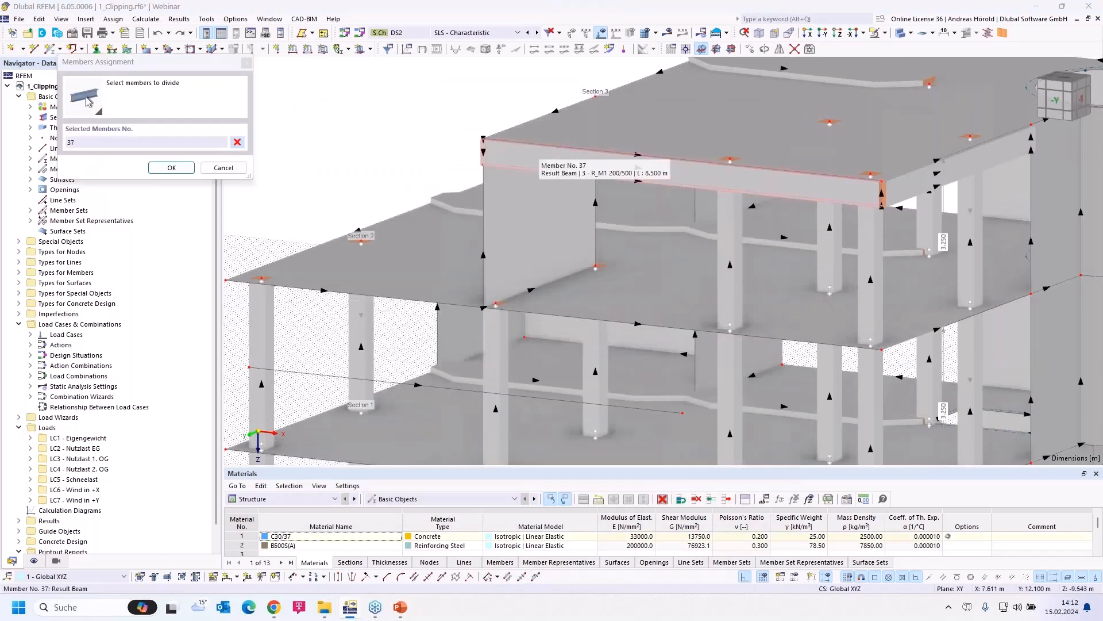
left_click(181, 168)
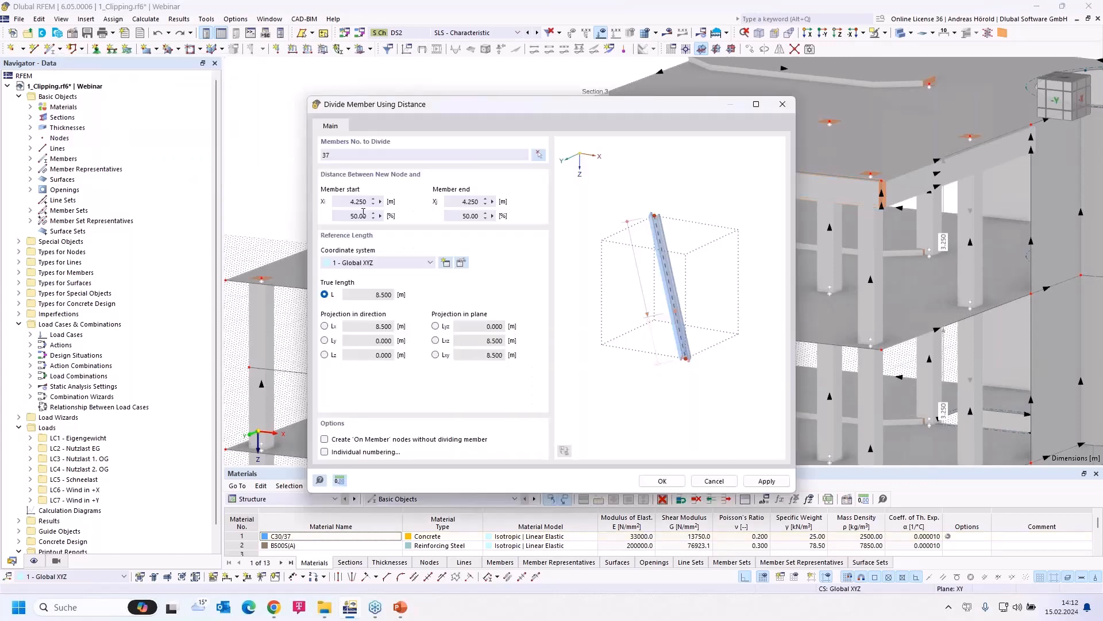
left_click_drag(349, 216, 404, 216)
type("25")
key("Tab")
left_click_drag(598, 108, 335, 217)
left_click(514, 578)
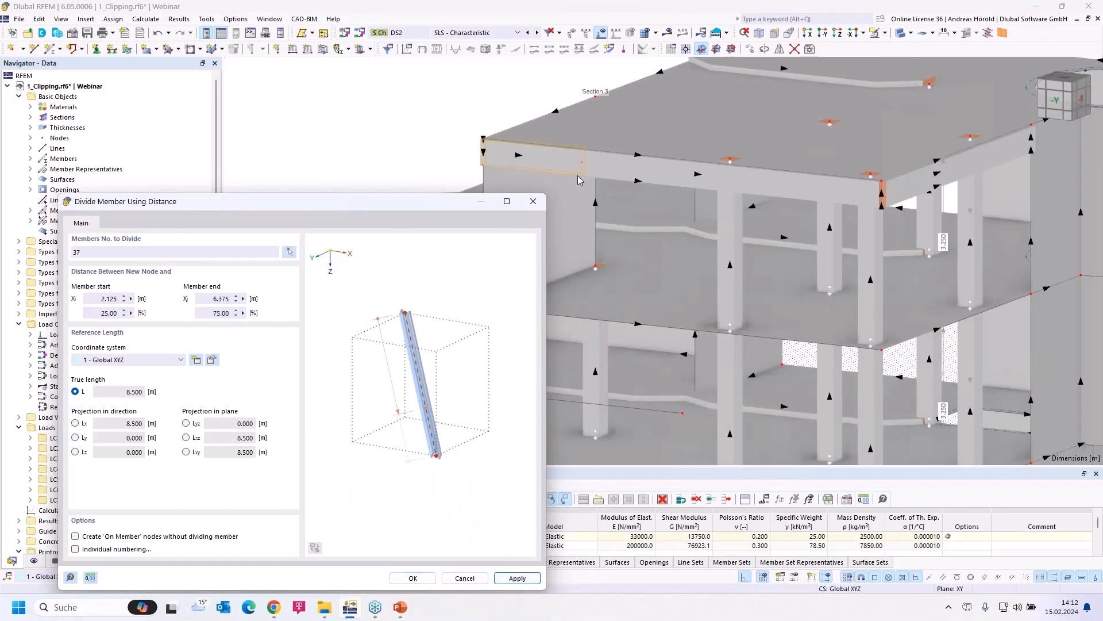
left_click(413, 578)
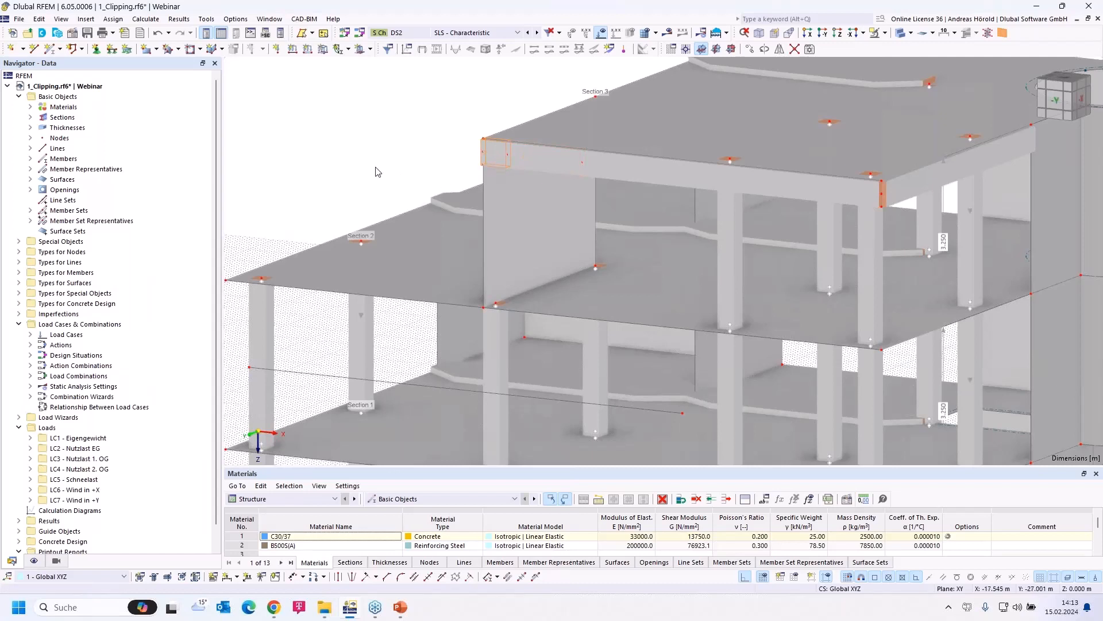
left_click(157, 36)
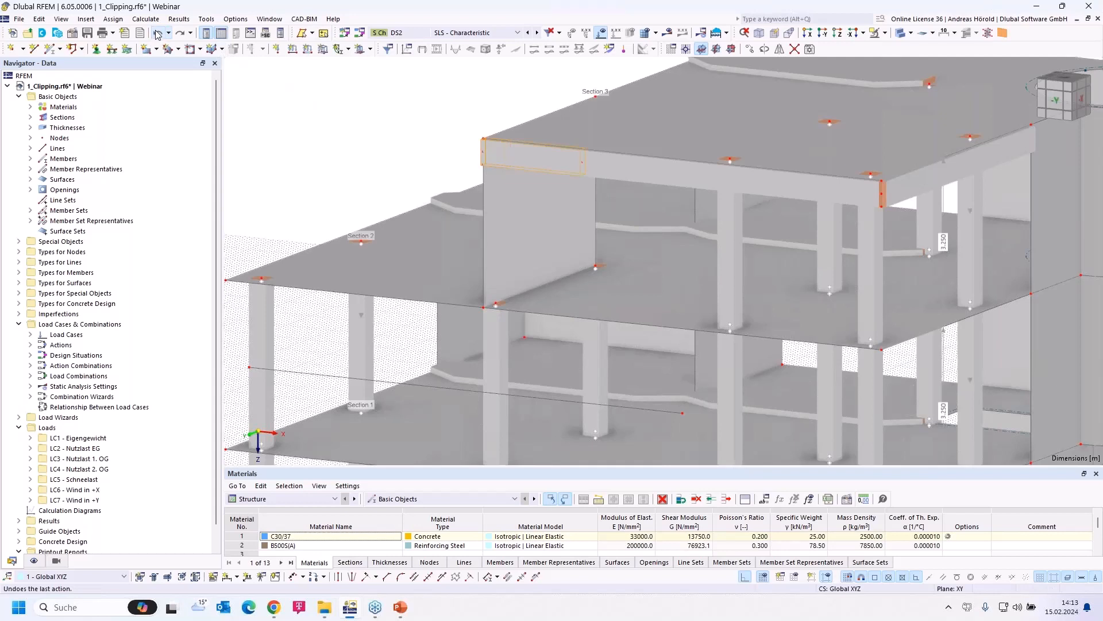
left_click(157, 32)
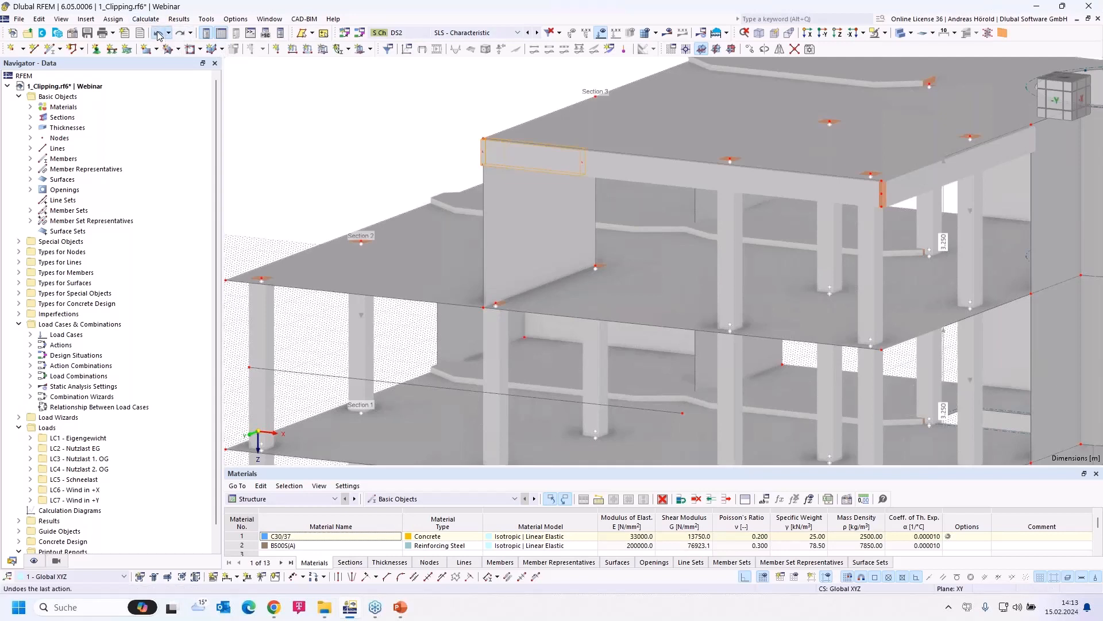
left_click(535, 577)
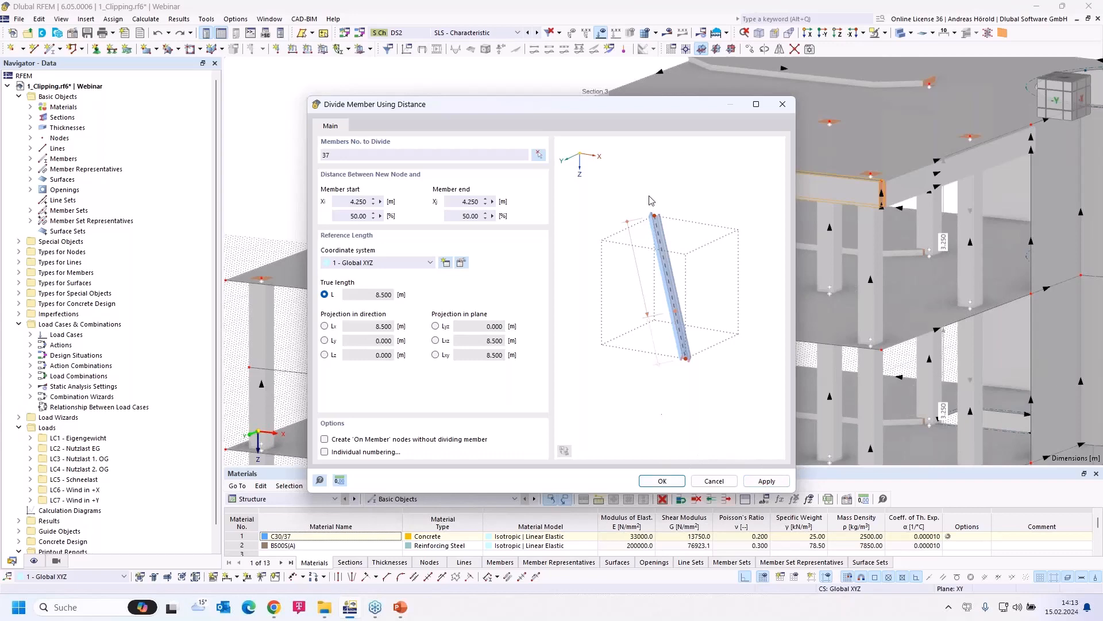
left_click_drag(605, 104, 547, 130)
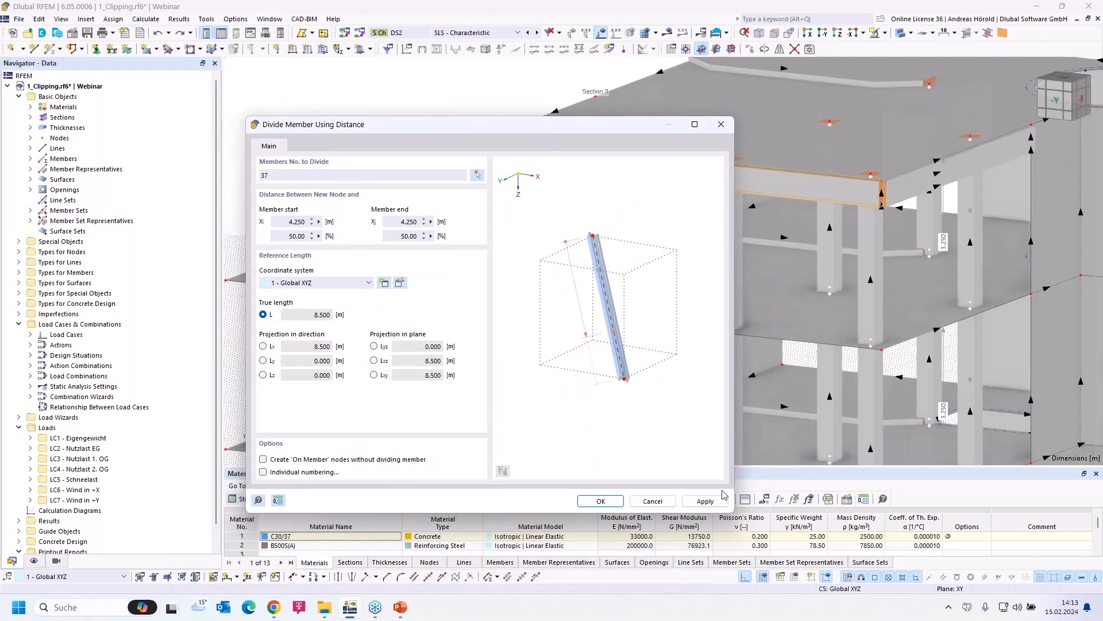
left_click(653, 501)
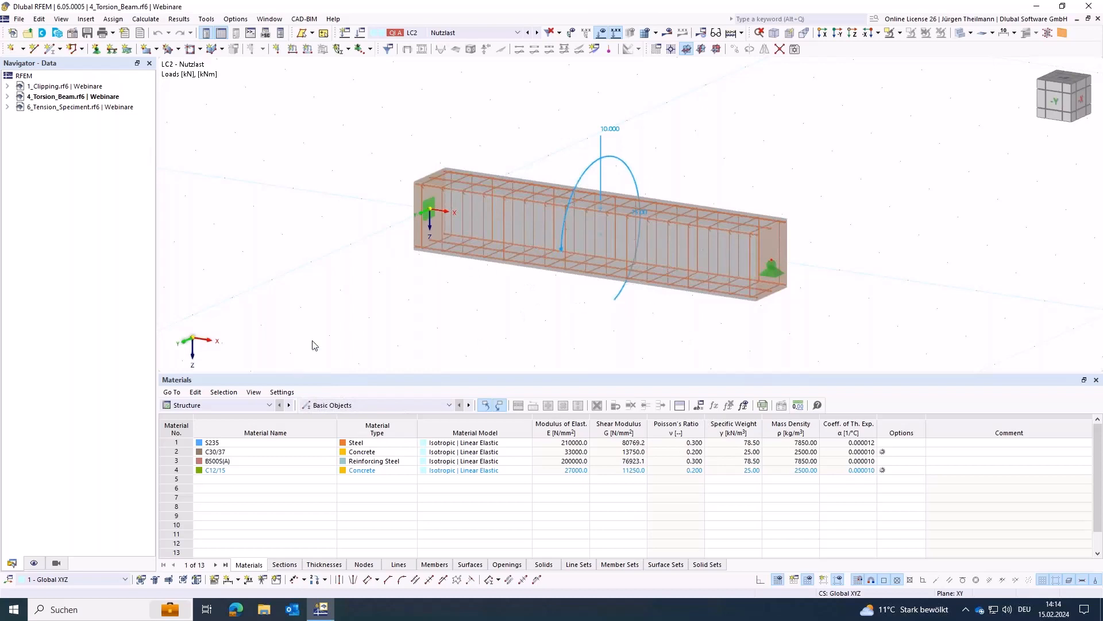
- Expand the 4_Torsion_Beam model's data and delete the S235 steel material from its materials
left_click(7, 97)
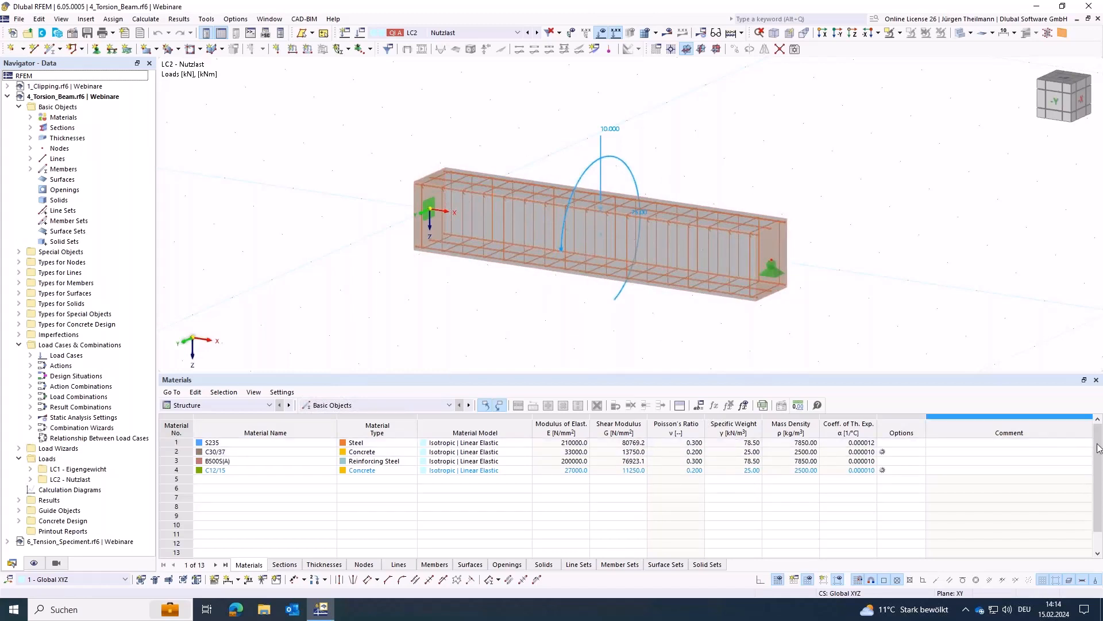
left_click(175, 443)
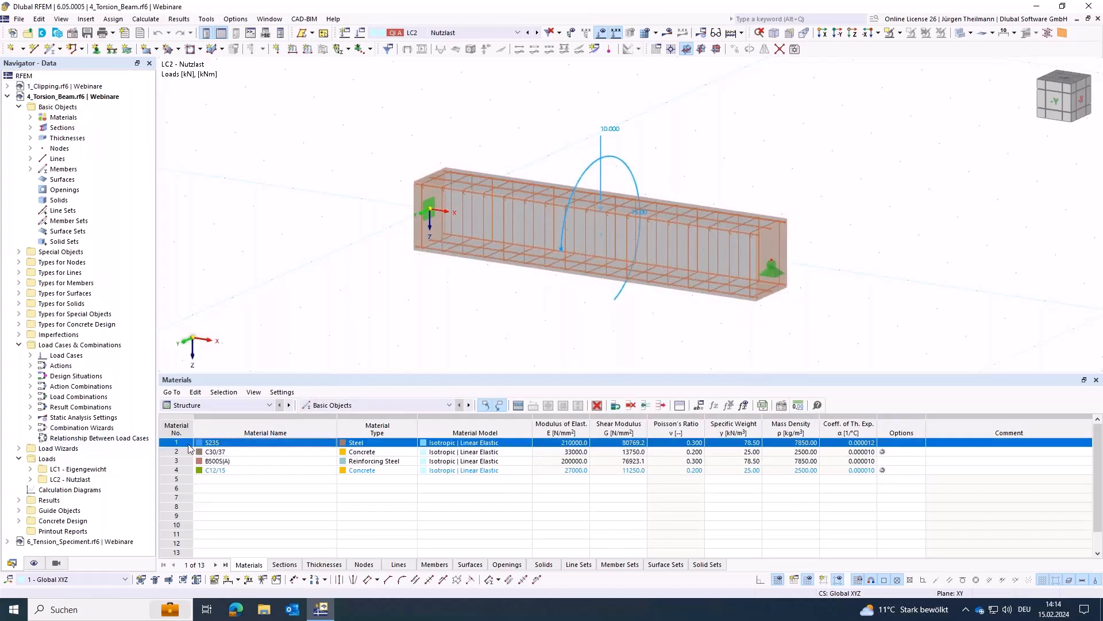
key("Delete")
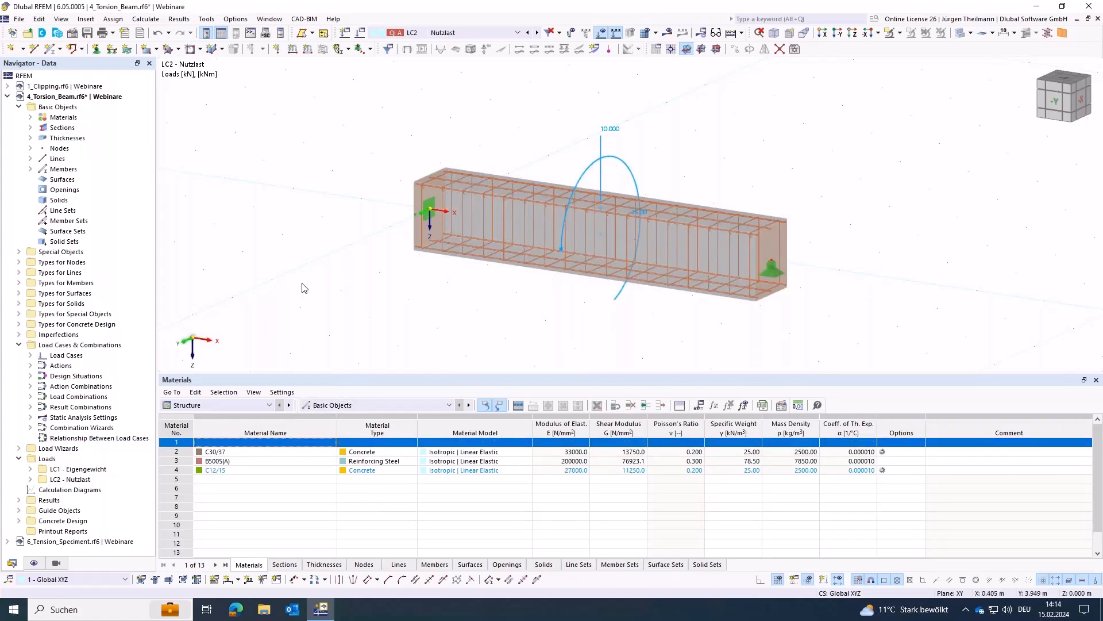
double_click(264, 508)
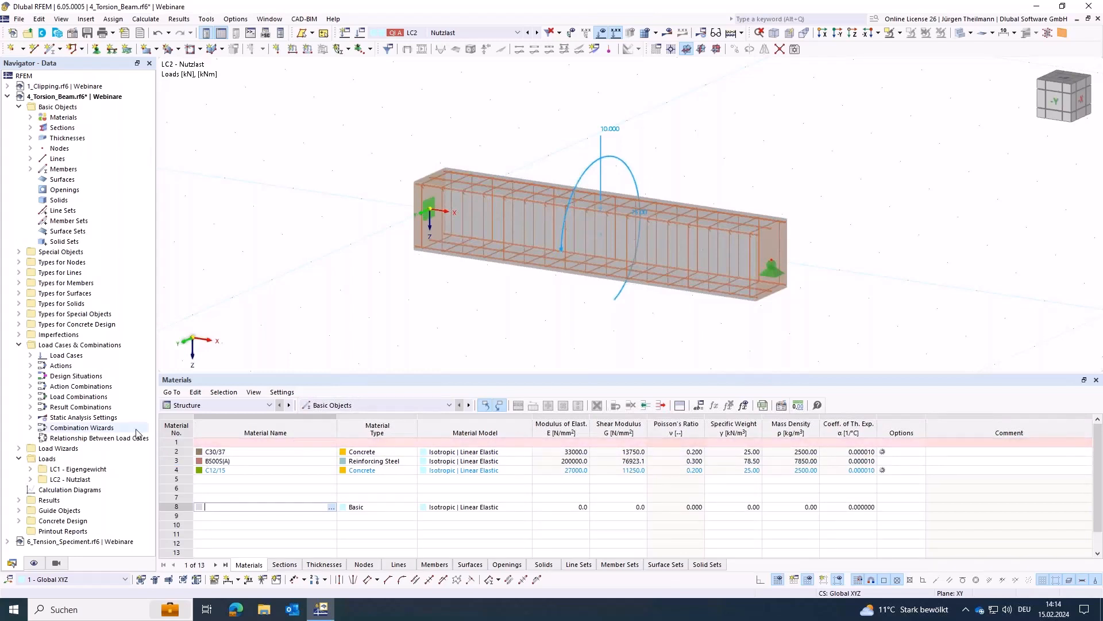
left_click(176, 442)
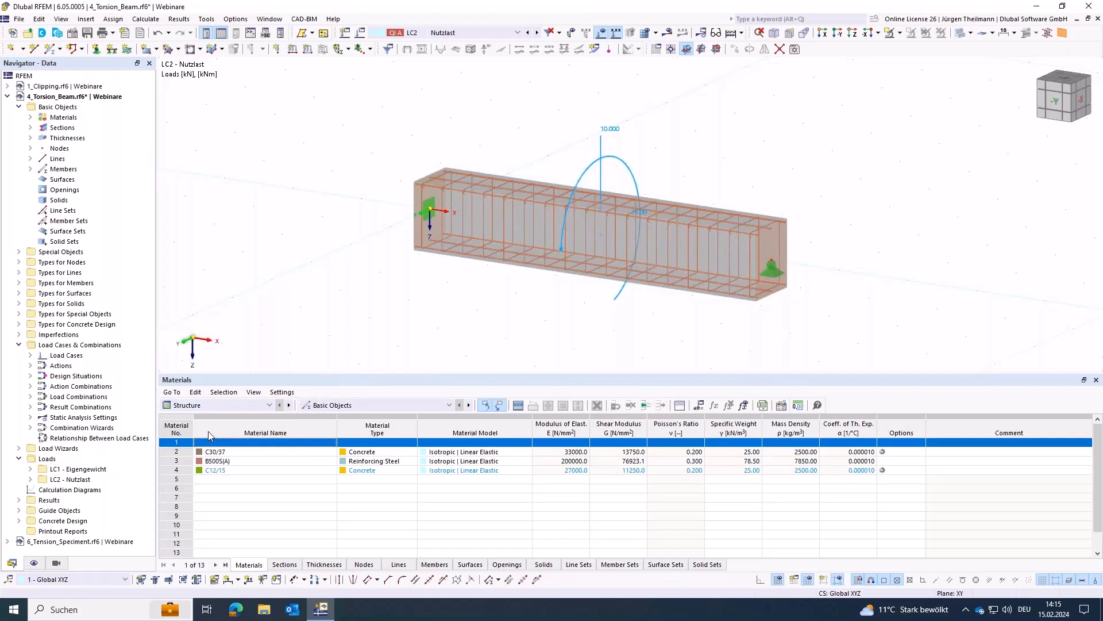
left_click(243, 498)
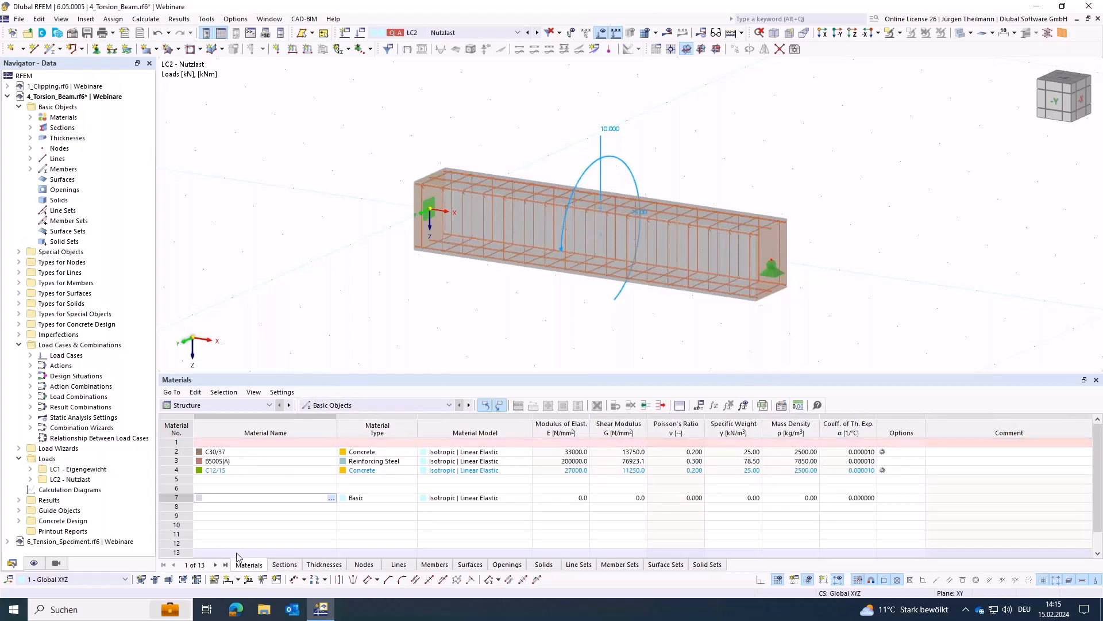
- Look at the sections table, and clear the 300 mm and 180 mm uniform thicknesses from the thicknesses table
left_click(278, 565)
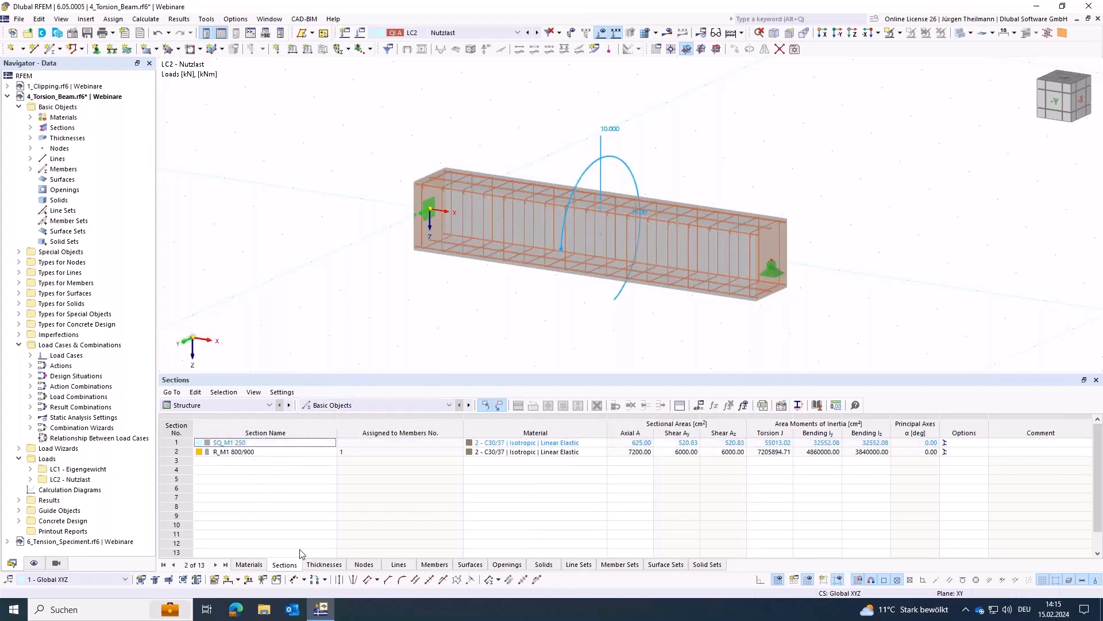
left_click(325, 565)
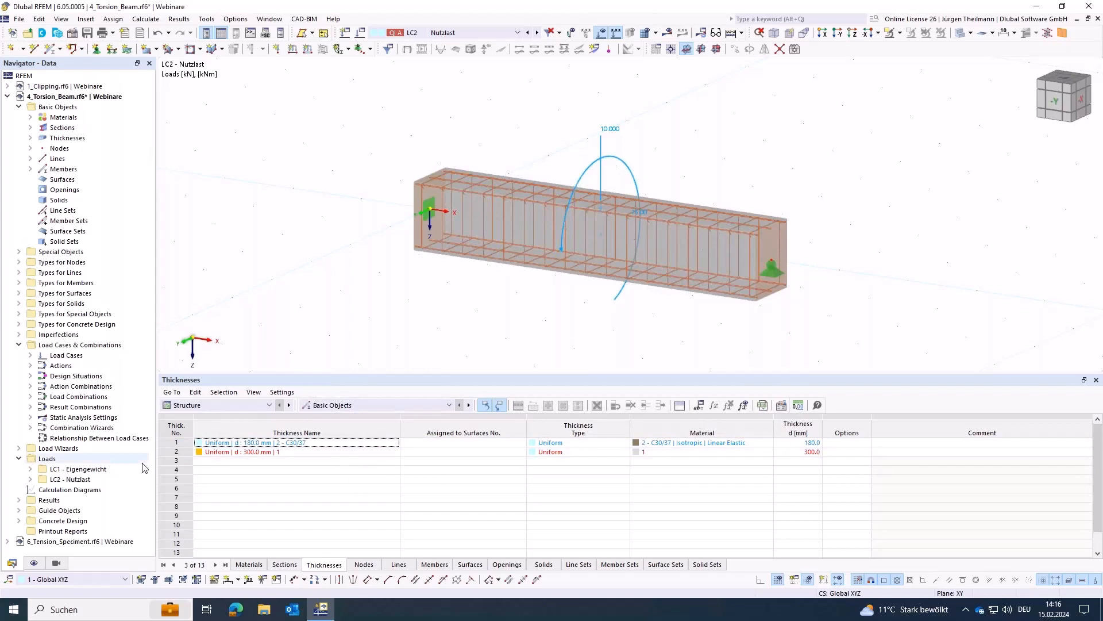
left_click(174, 453)
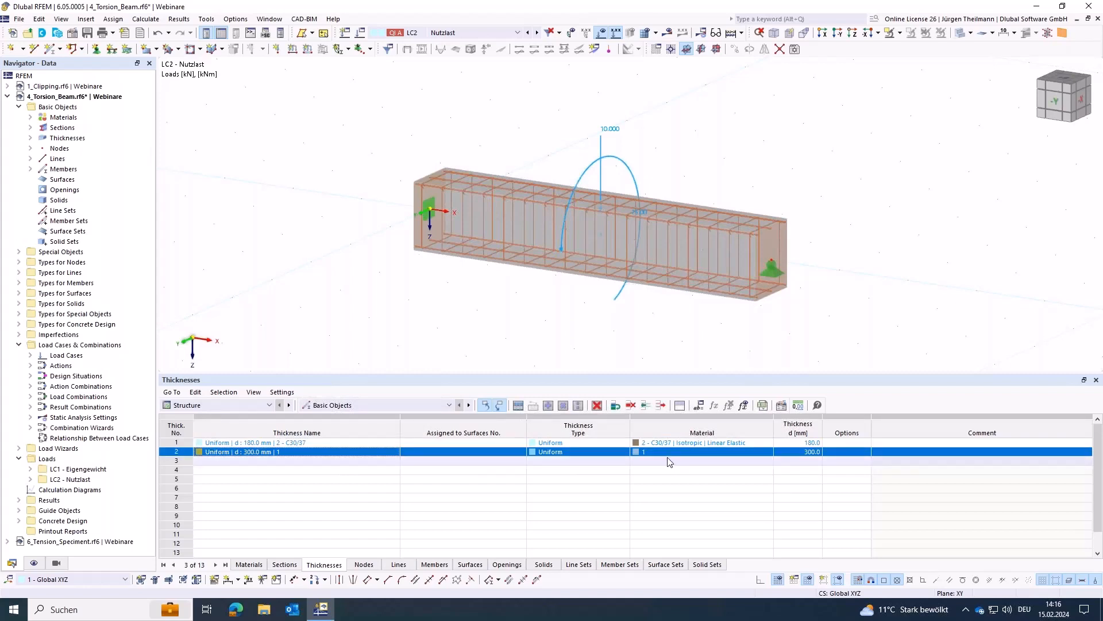
left_click(631, 405)
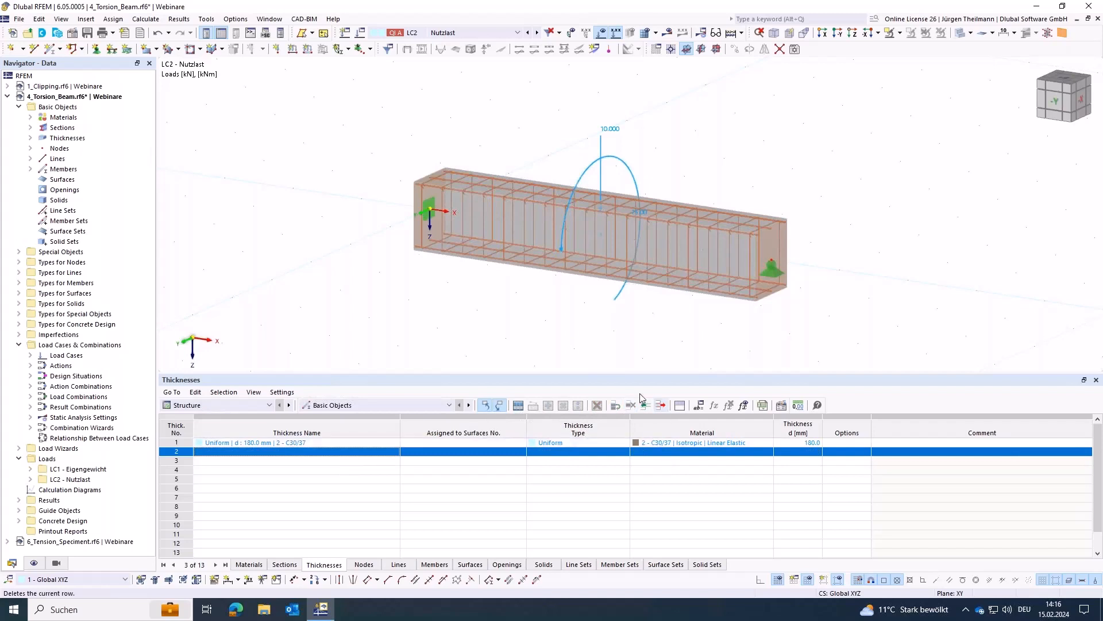
left_click(176, 443)
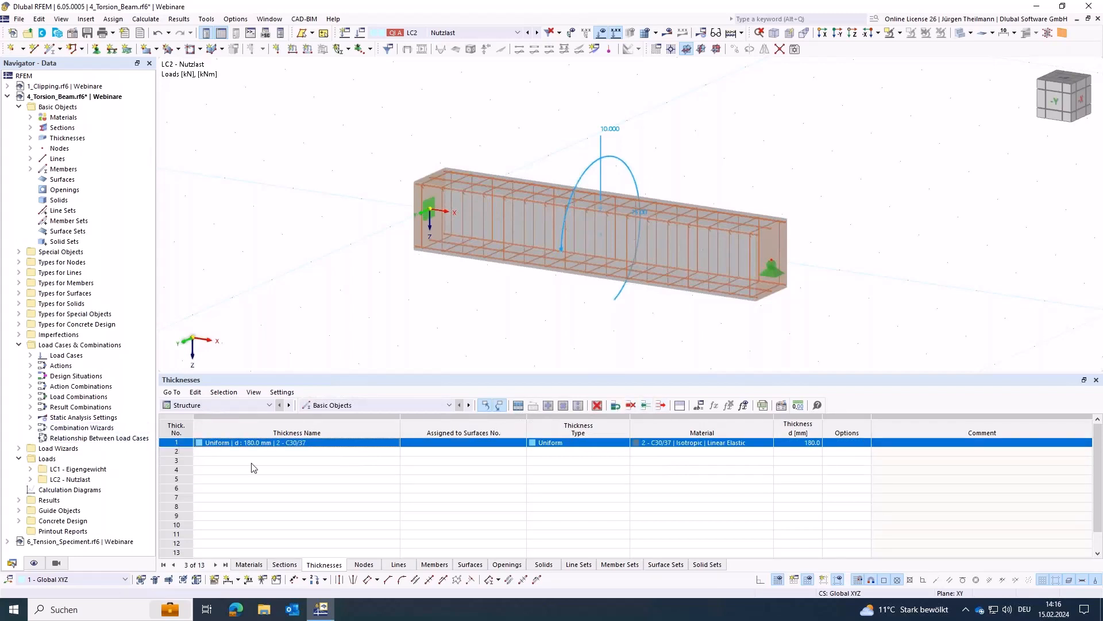
left_click(631, 405)
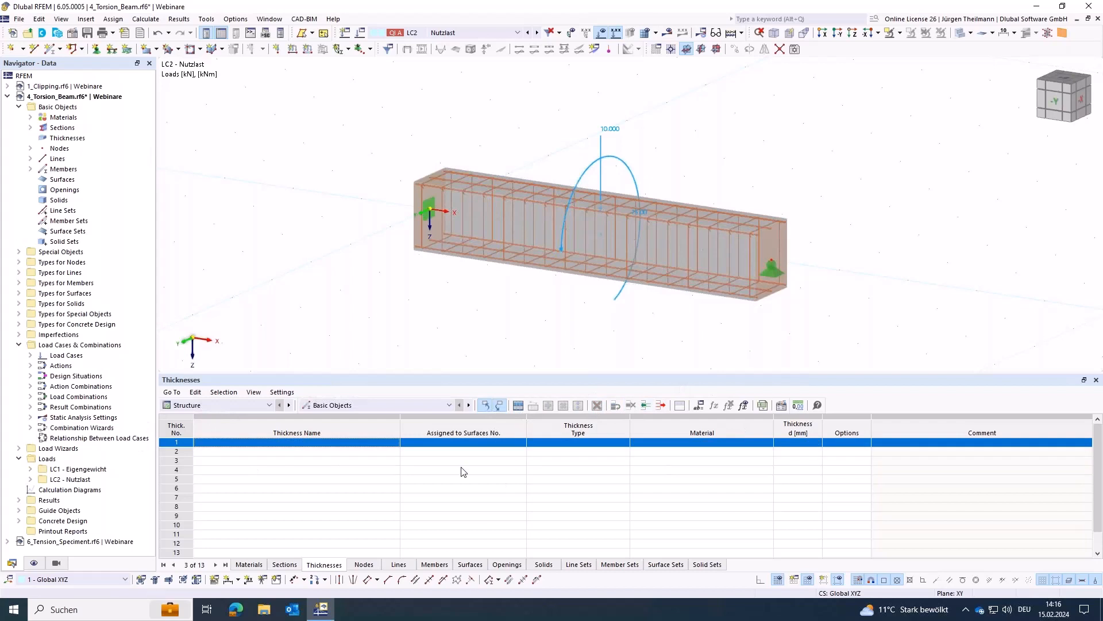
- Return to the materials table and select the row of the C12/15 concrete
left_click(249, 564)
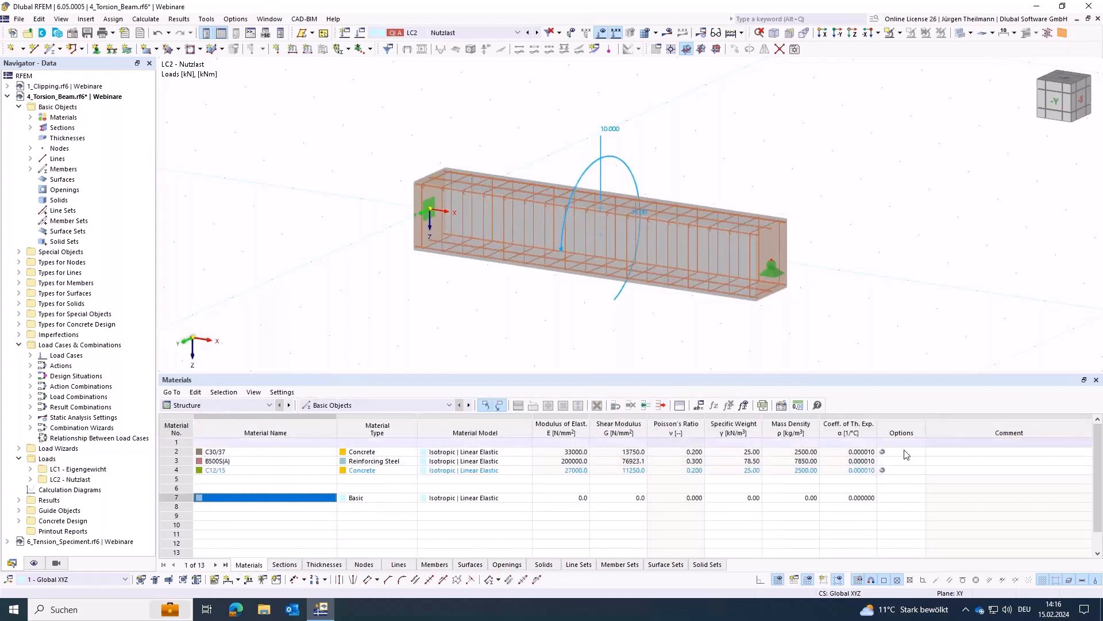
left_click(192, 440)
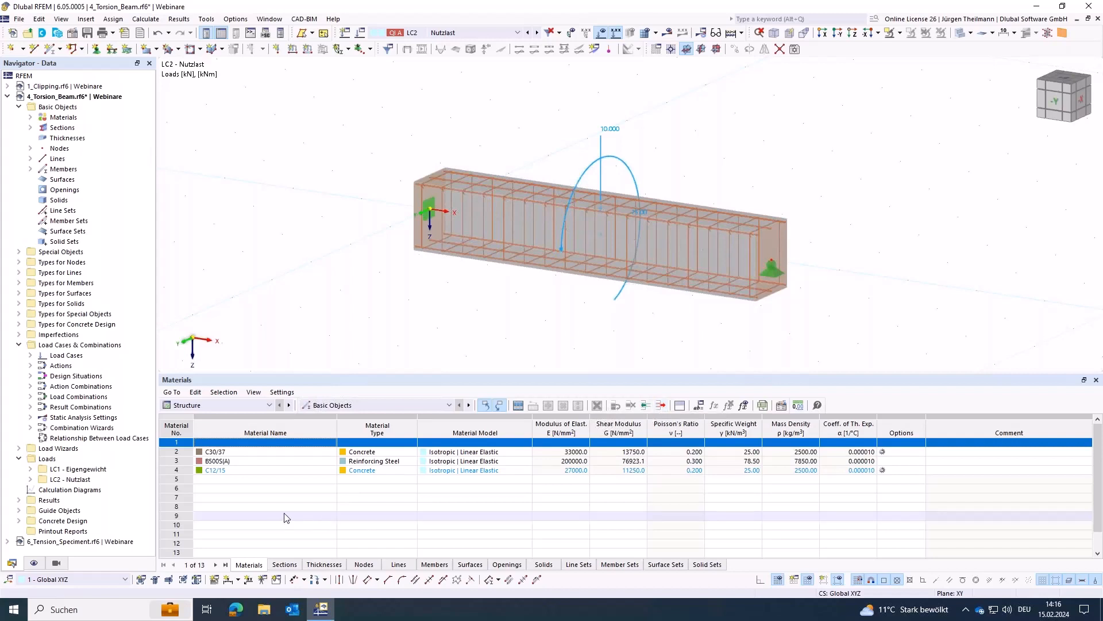
left_click(172, 472)
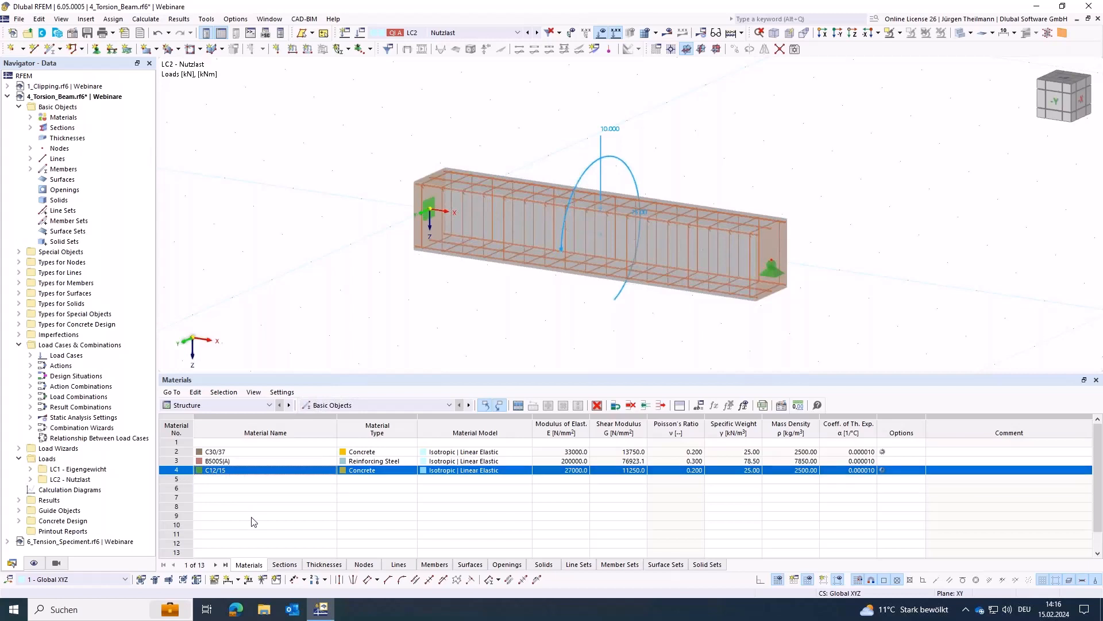
- Try to shift the numbering of the load cases from no. 4 to no. 1 with increment 1, and cancel the renumbering
left_click(326, 579)
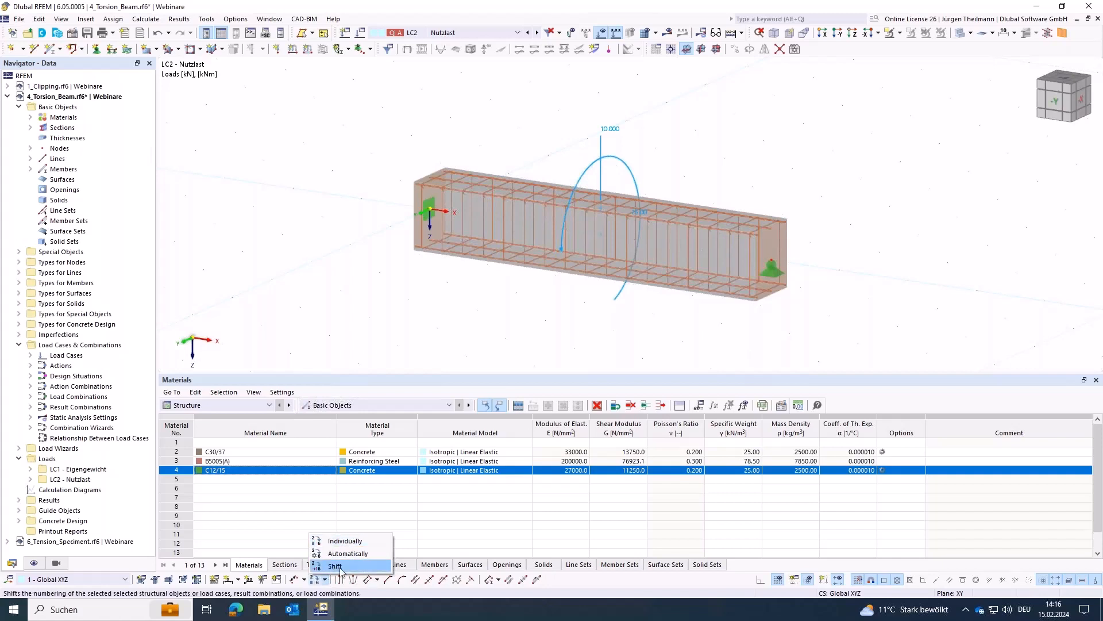
left_click(336, 566)
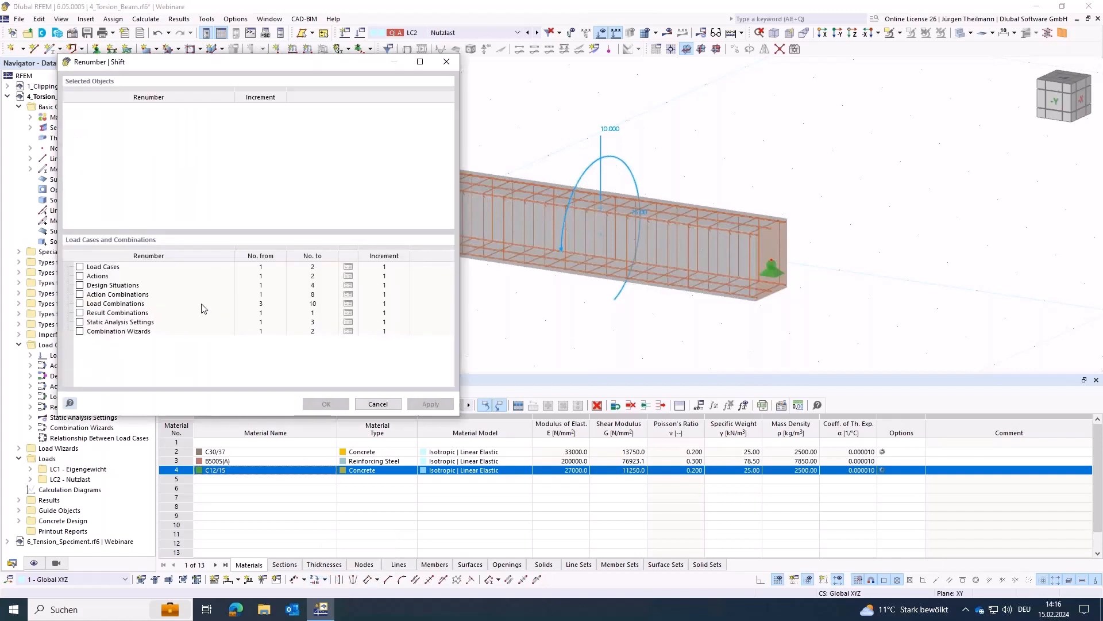
left_click(80, 266)
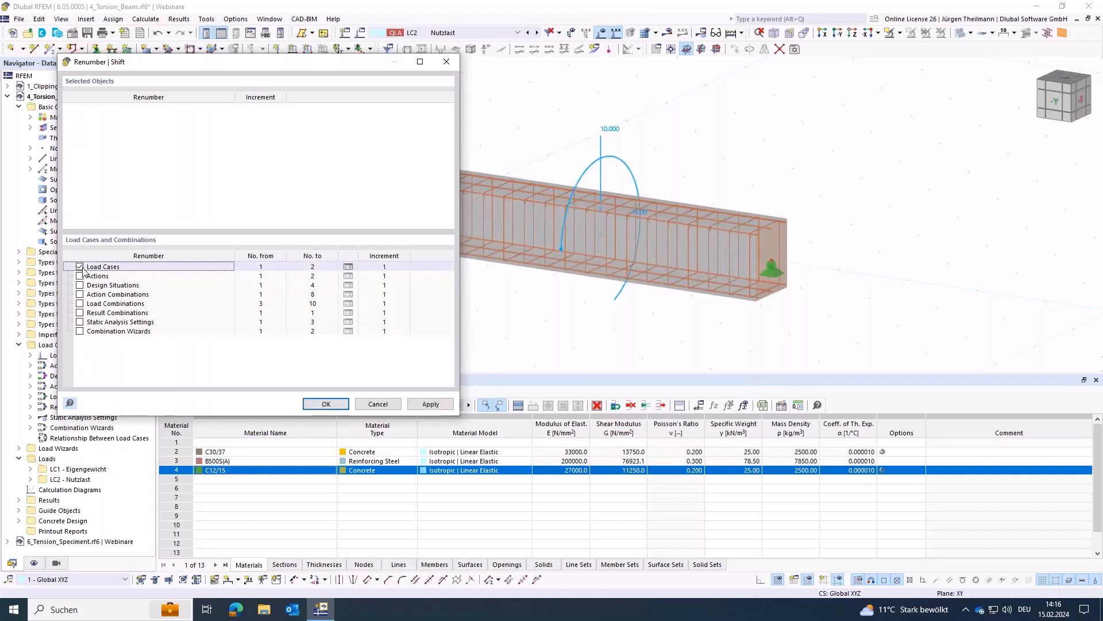
left_click(275, 267)
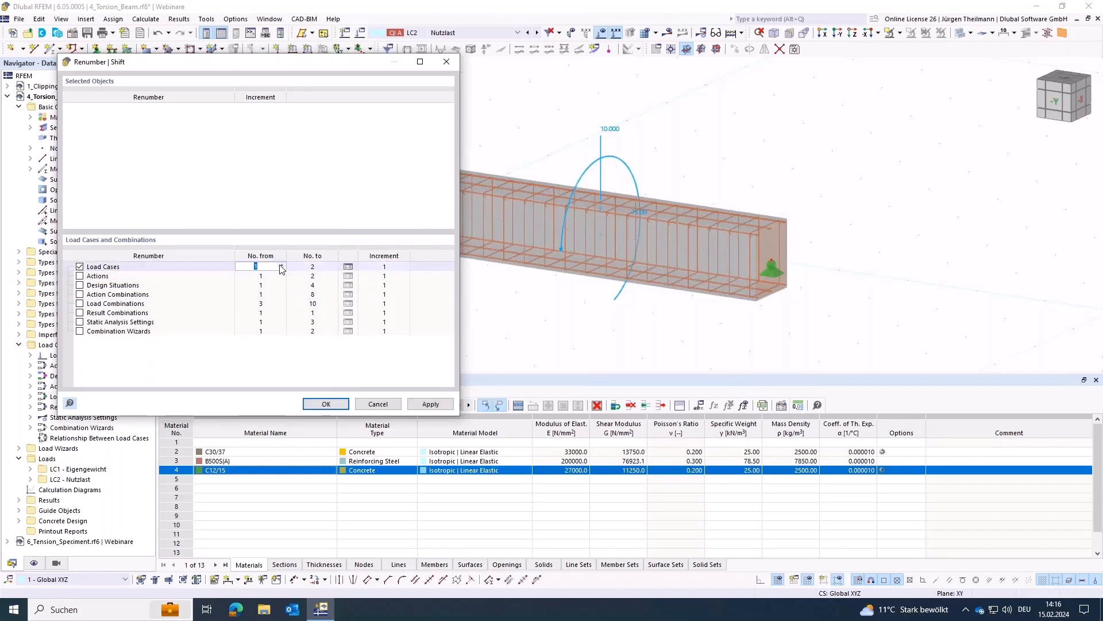
left_click(306, 267)
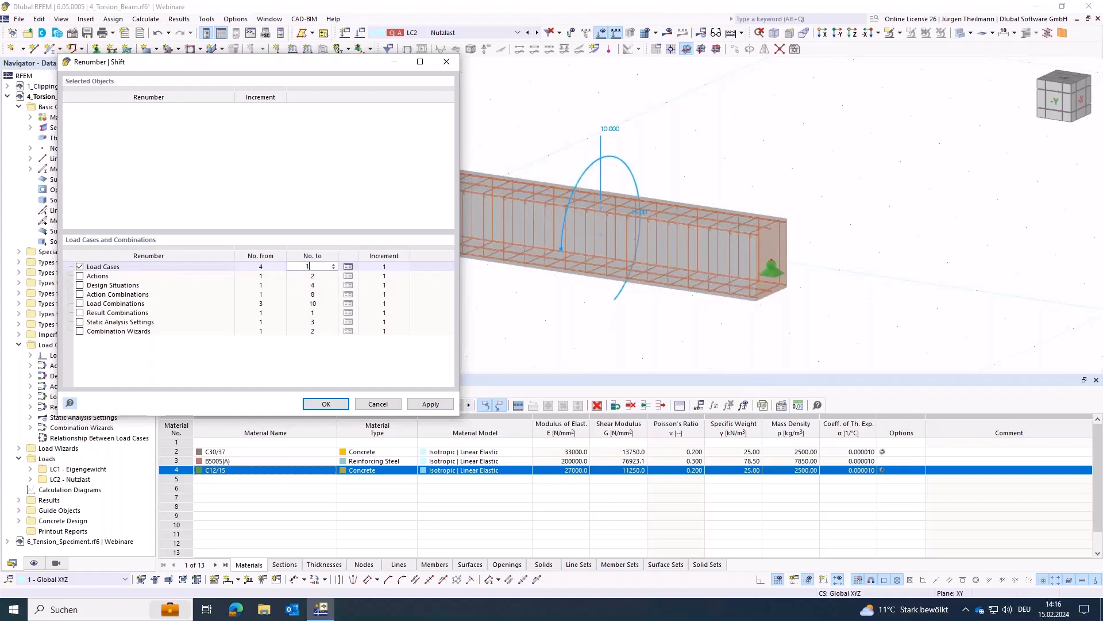
left_click(427, 405)
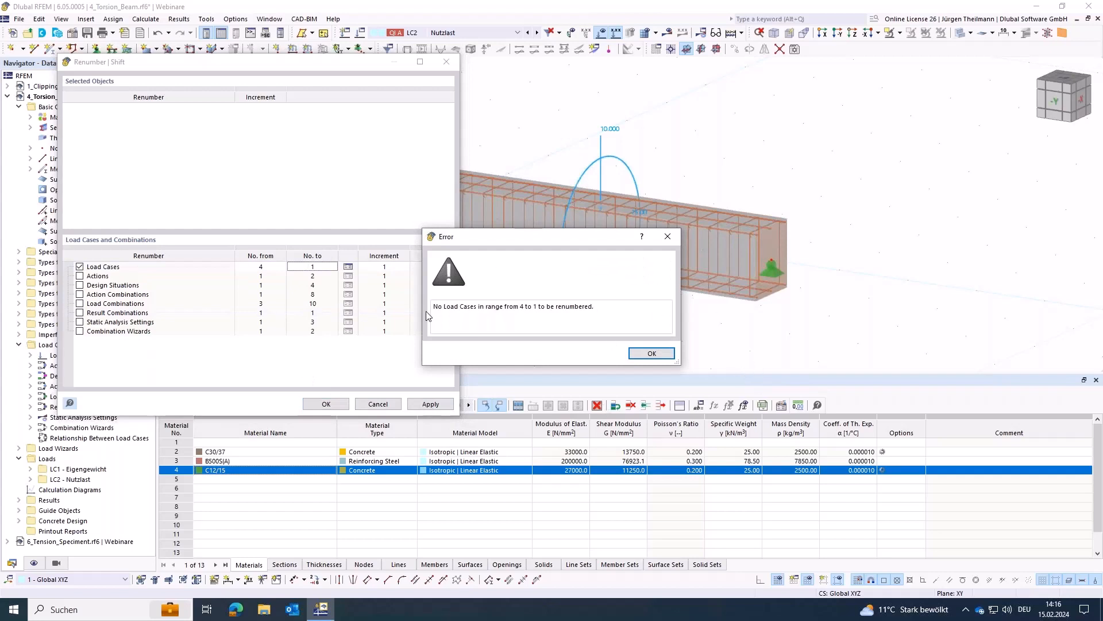
left_click(669, 359)
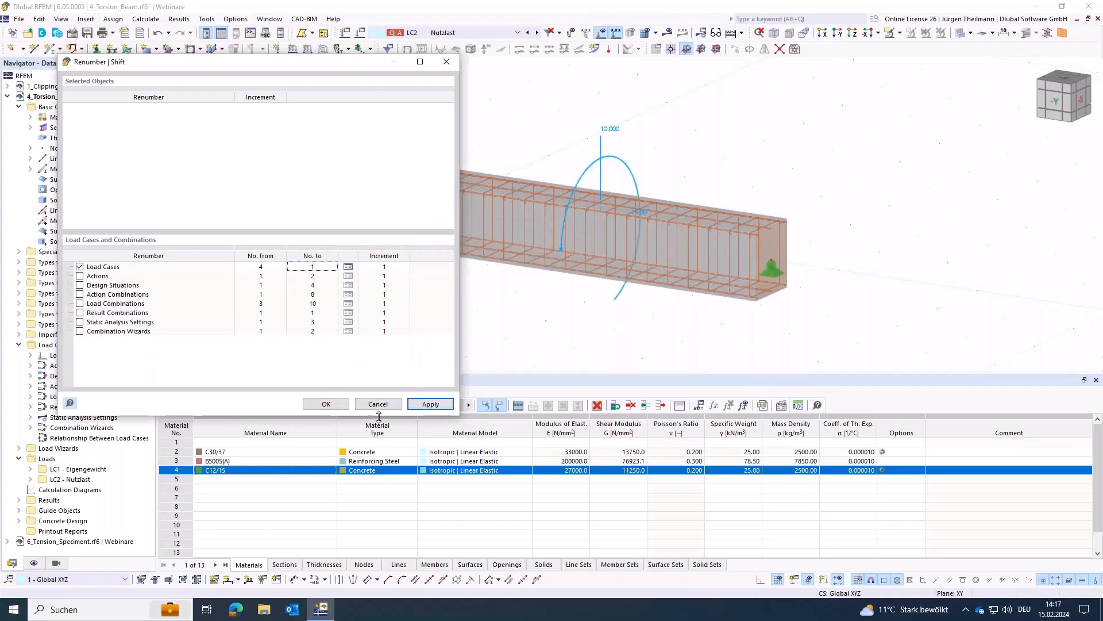
left_click(378, 404)
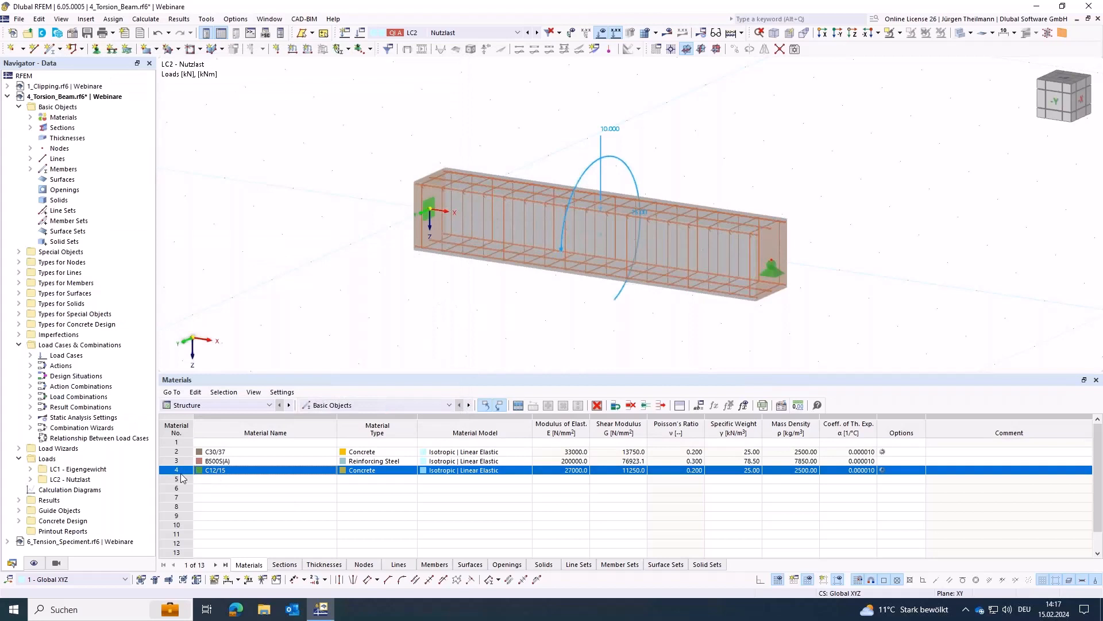
left_click(324, 579)
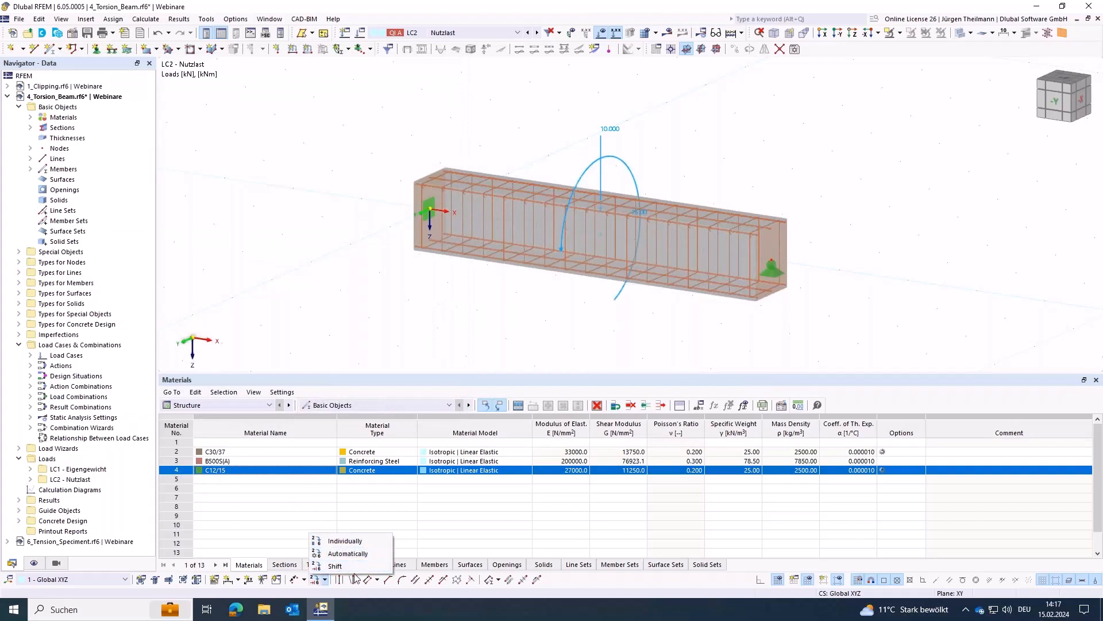
left_click(344, 566)
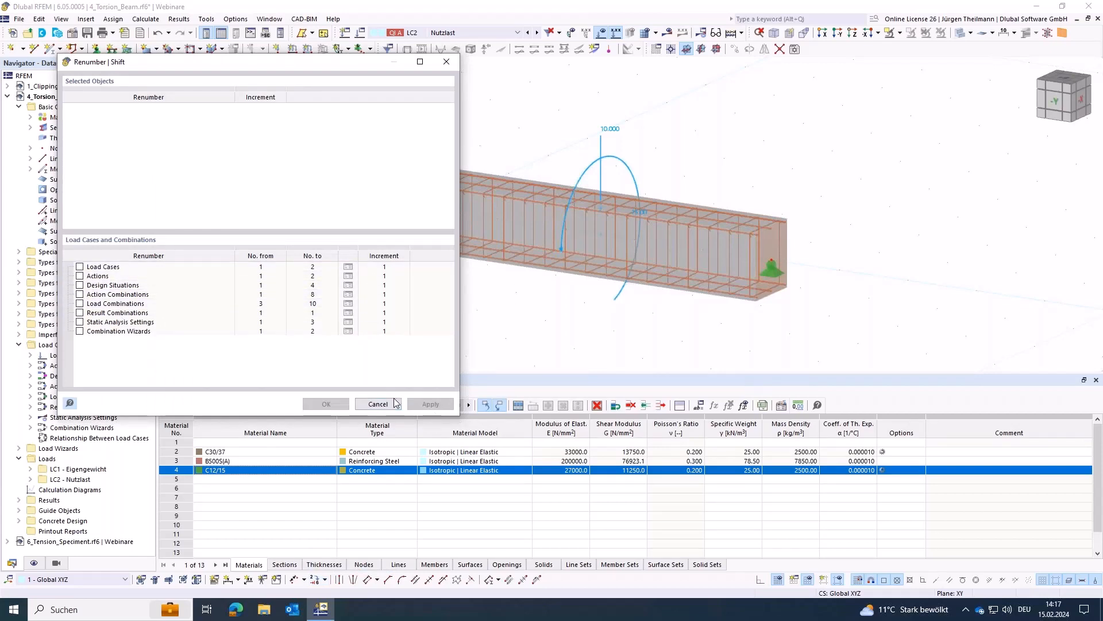
left_click(378, 404)
- Delete the empty first row of the materials table so the remaining materials move up
left_click(176, 441)
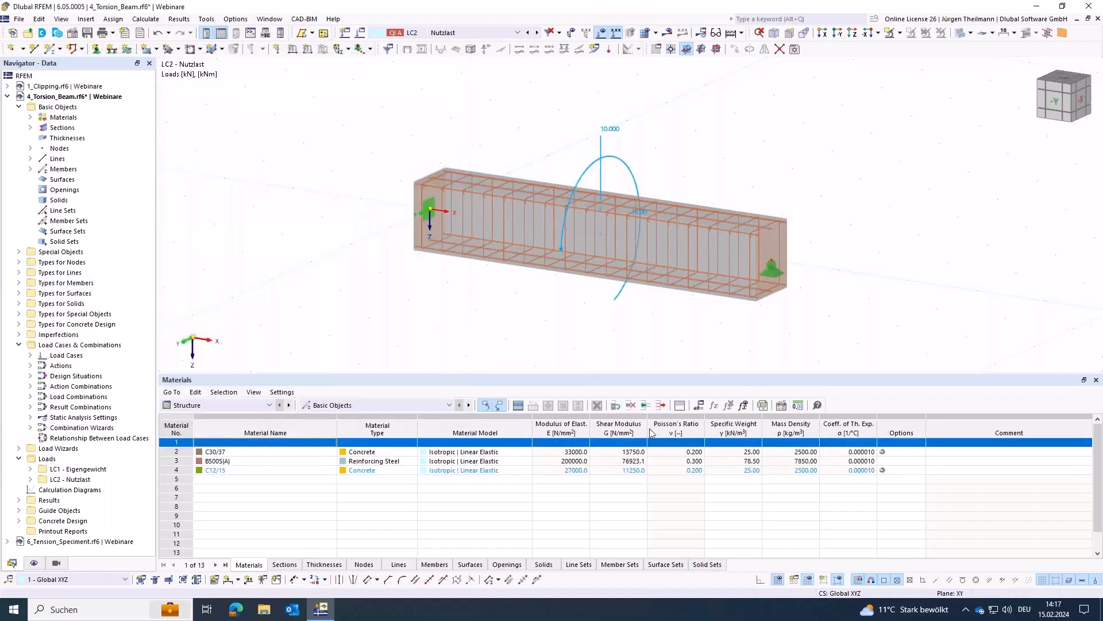
left_click(661, 405)
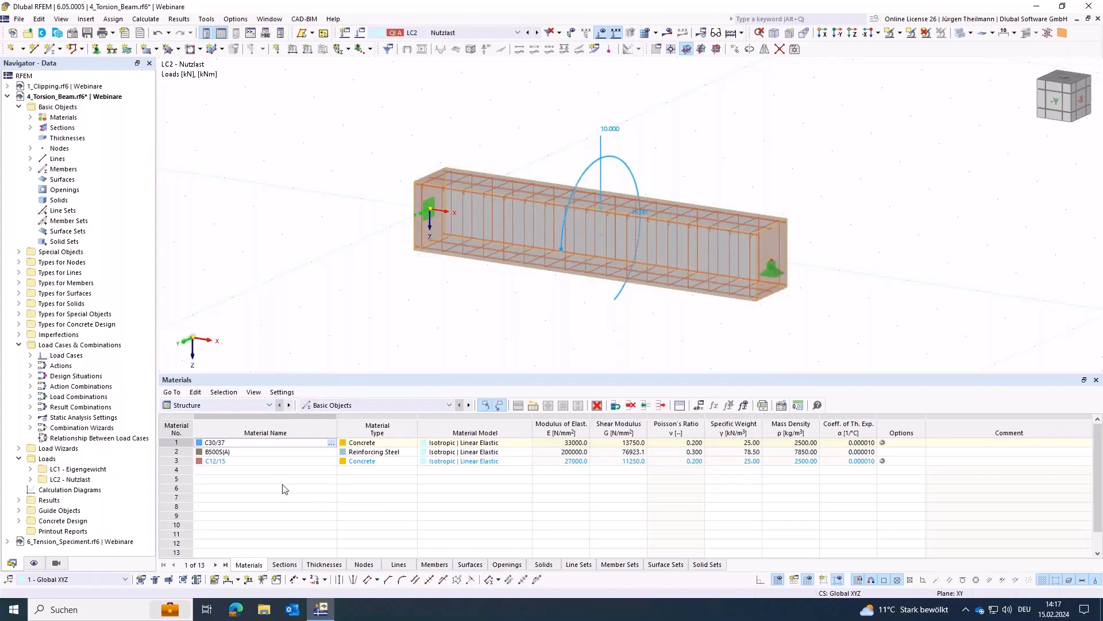
- Switch the tables to load cases and combinations and clear result combination RC1 (CO1/p or CO2/p)
left_click(246, 406)
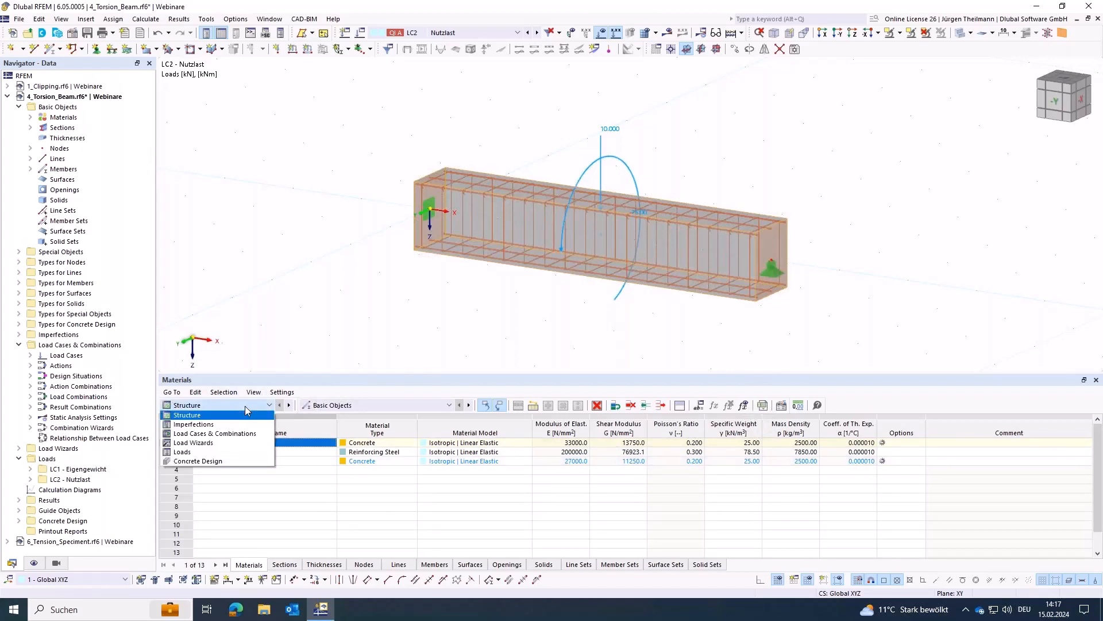
left_click(175, 433)
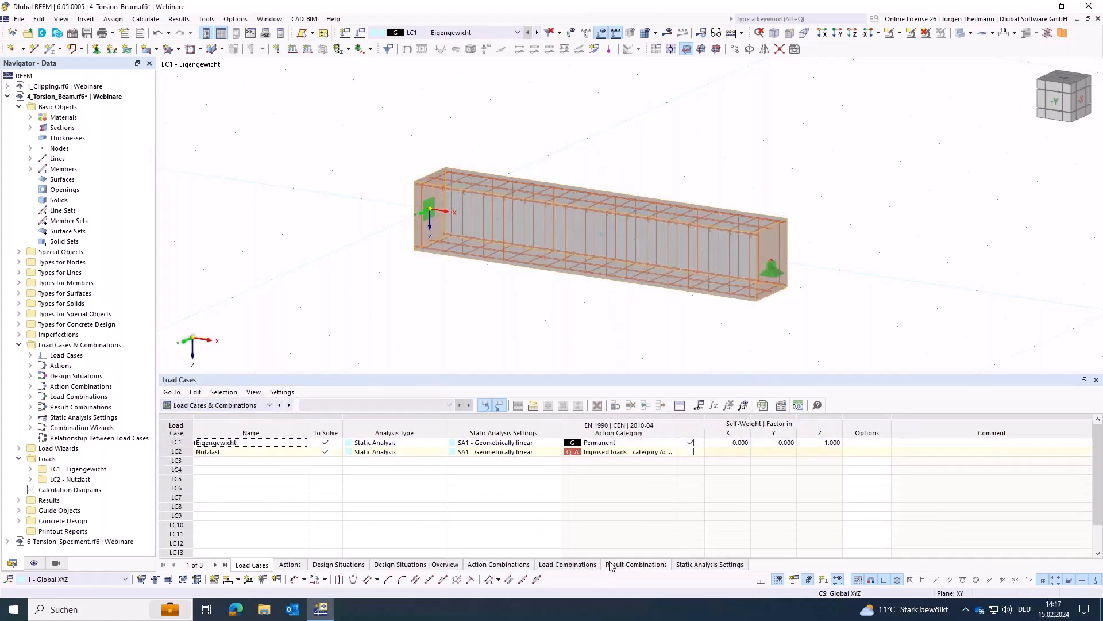
left_click(568, 564)
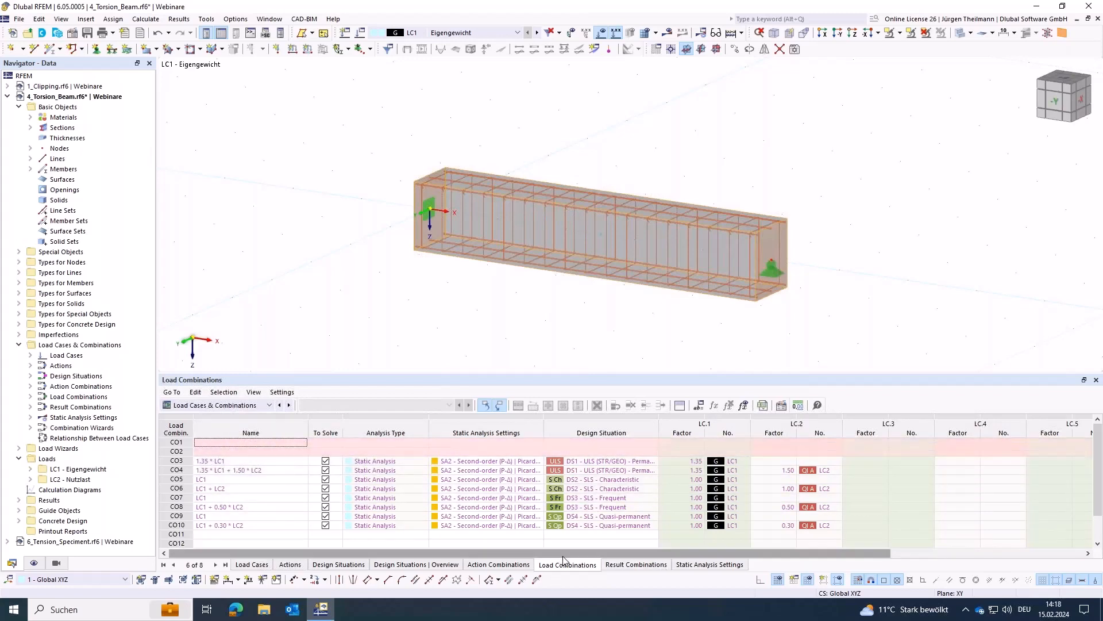
left_click(632, 565)
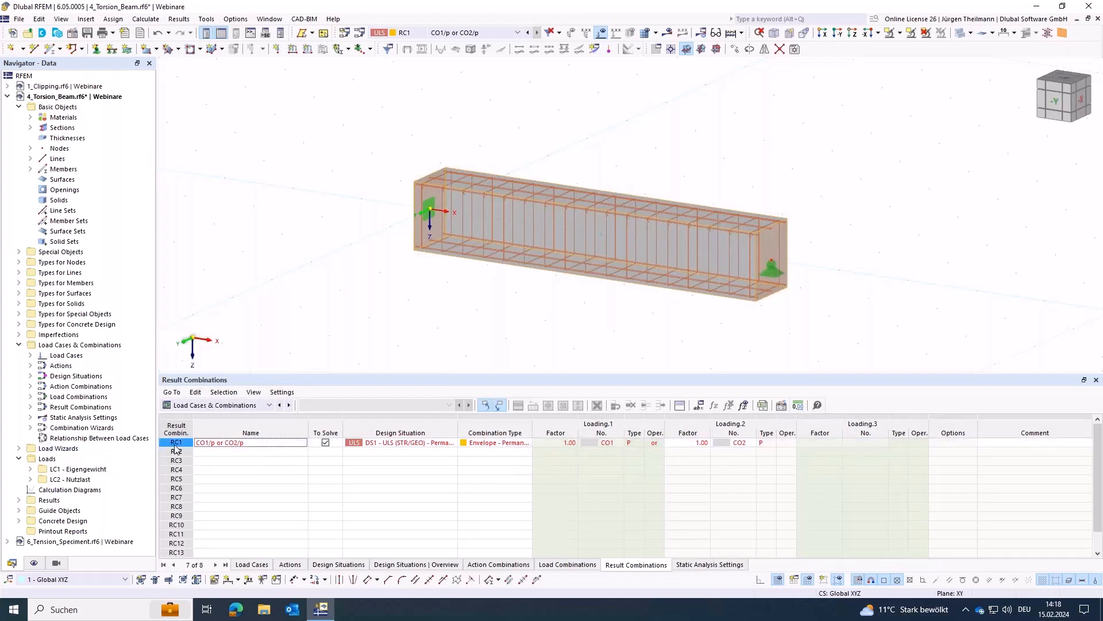
left_click(176, 443)
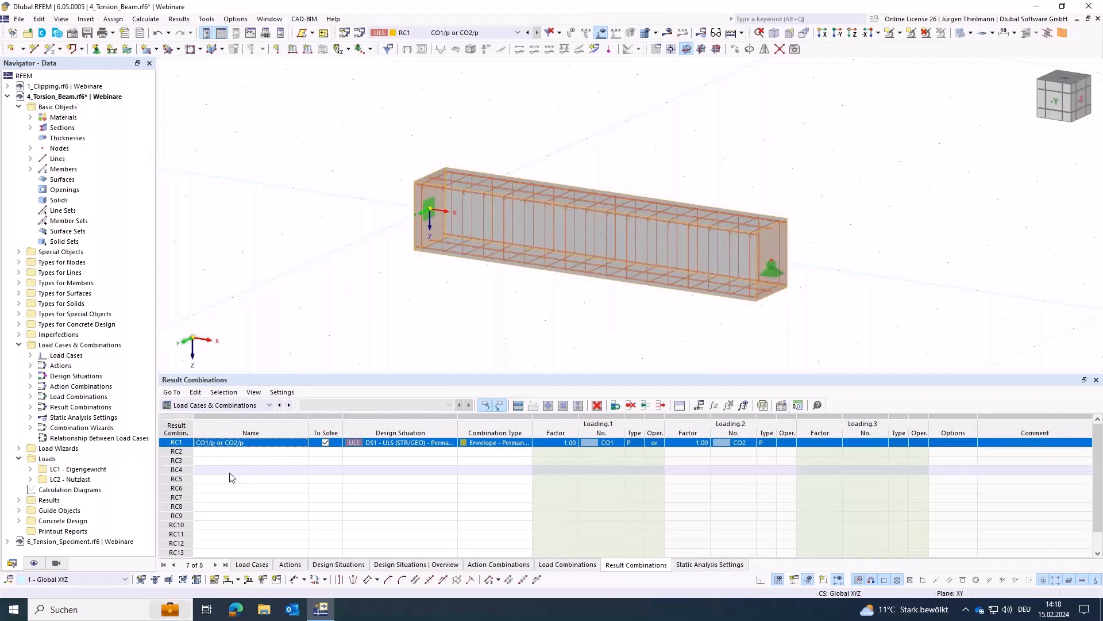
left_click(635, 407)
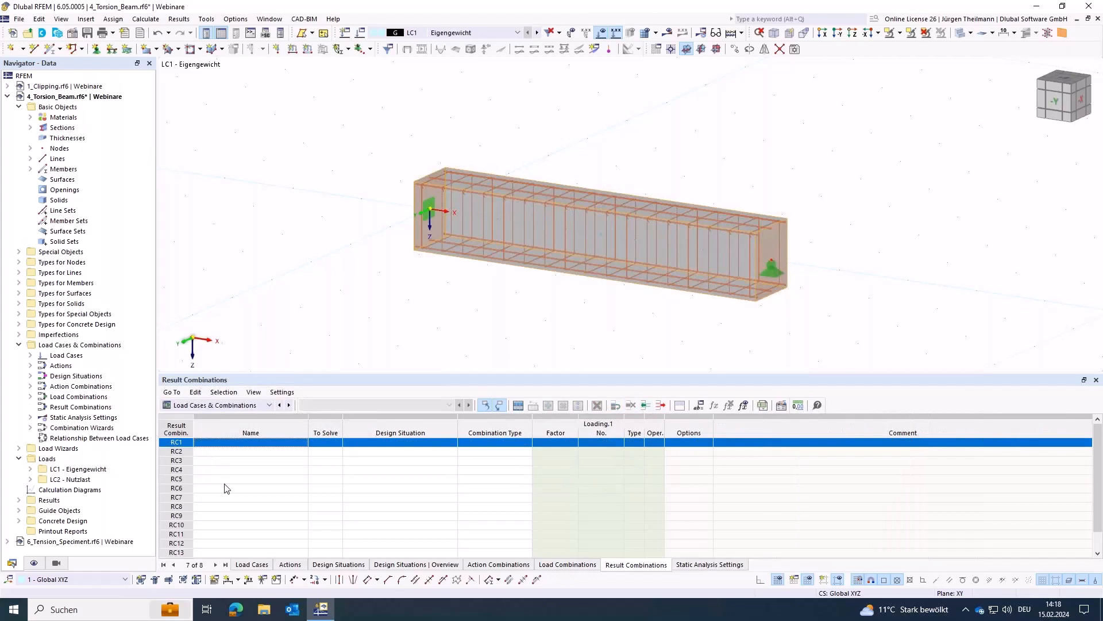
- Delete the empty CO1 and CO2 rows from the load combinations table so the remaining combinations move up
left_click(567, 564)
left_click(180, 443)
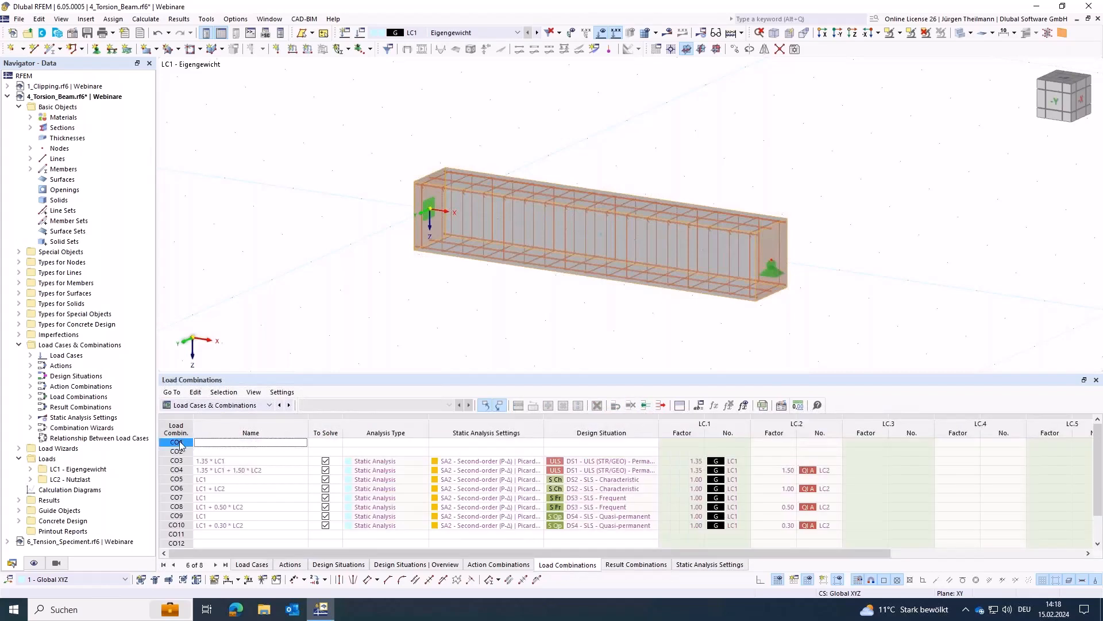
left_click(180, 442)
left_click(175, 453)
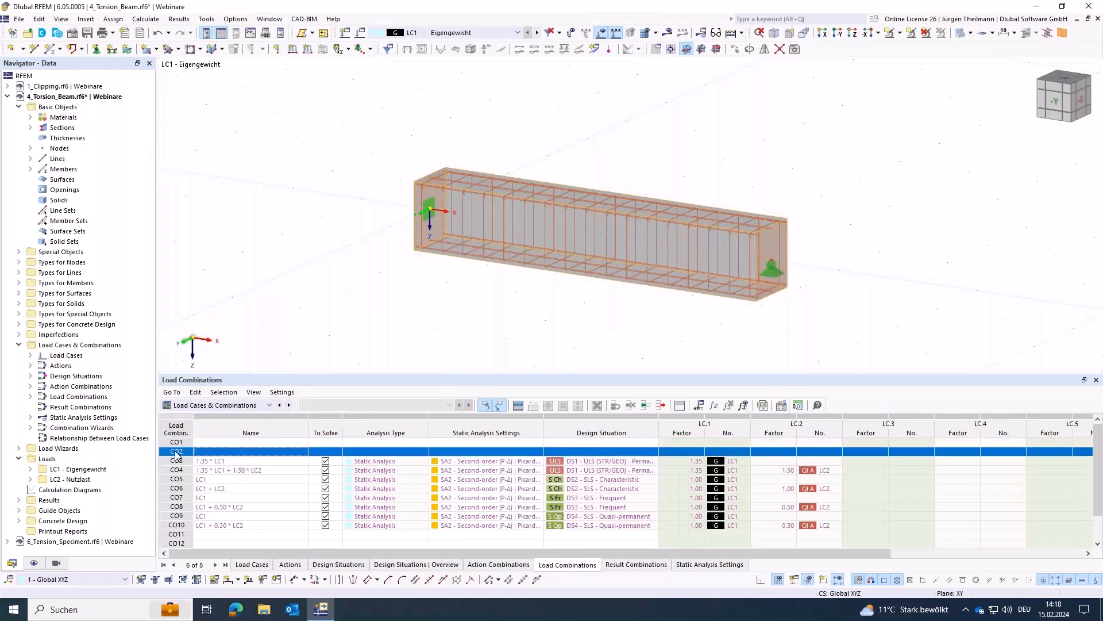
left_click(176, 443)
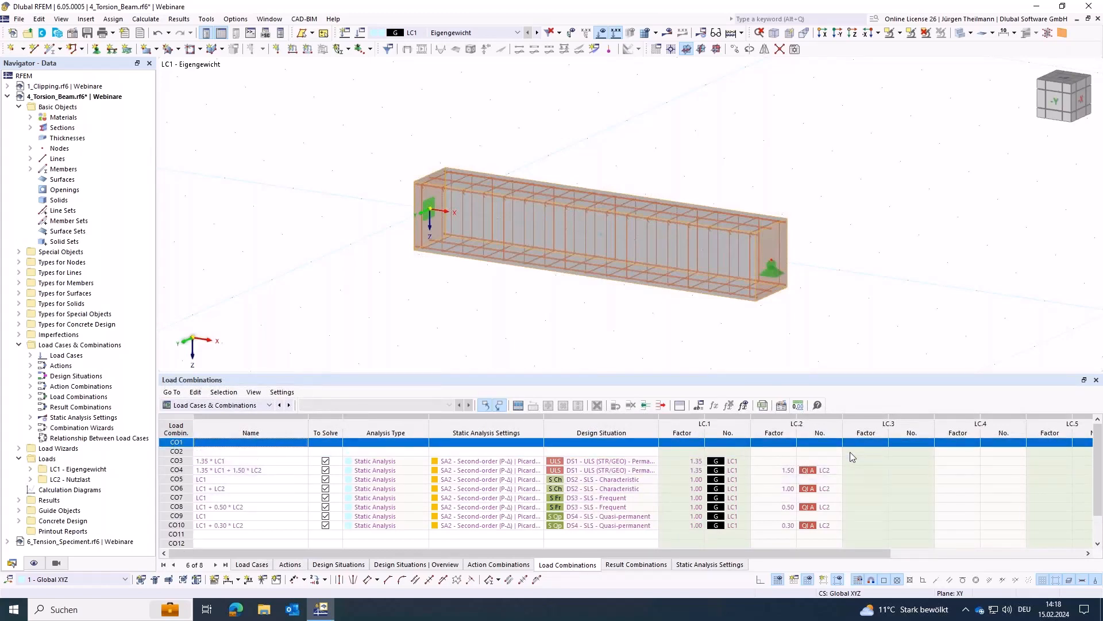
left_click(661, 405)
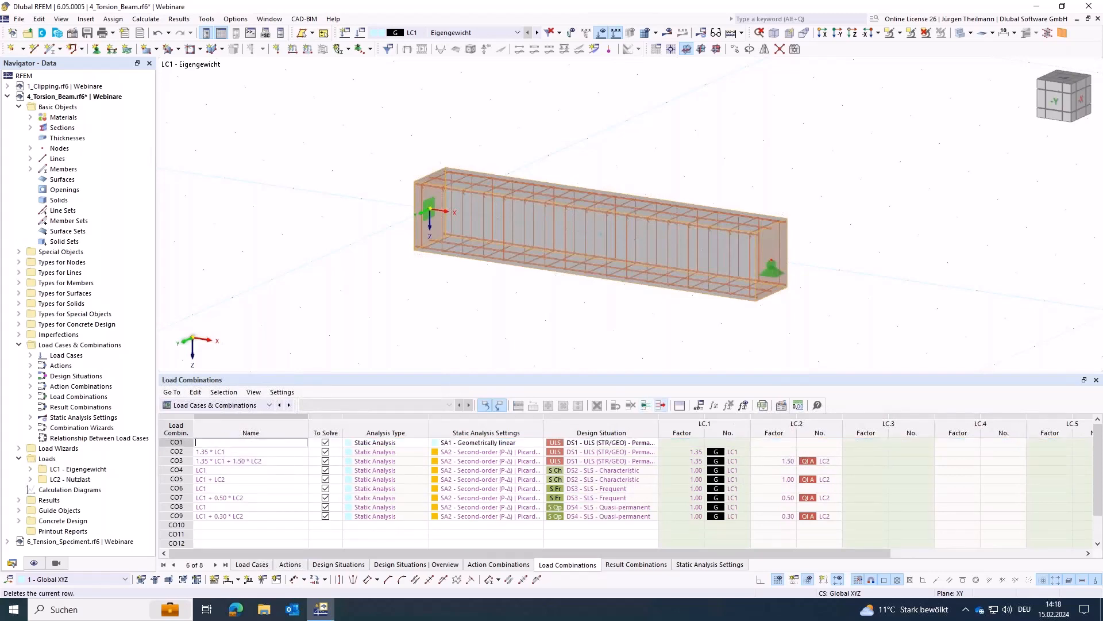
left_click(660, 404)
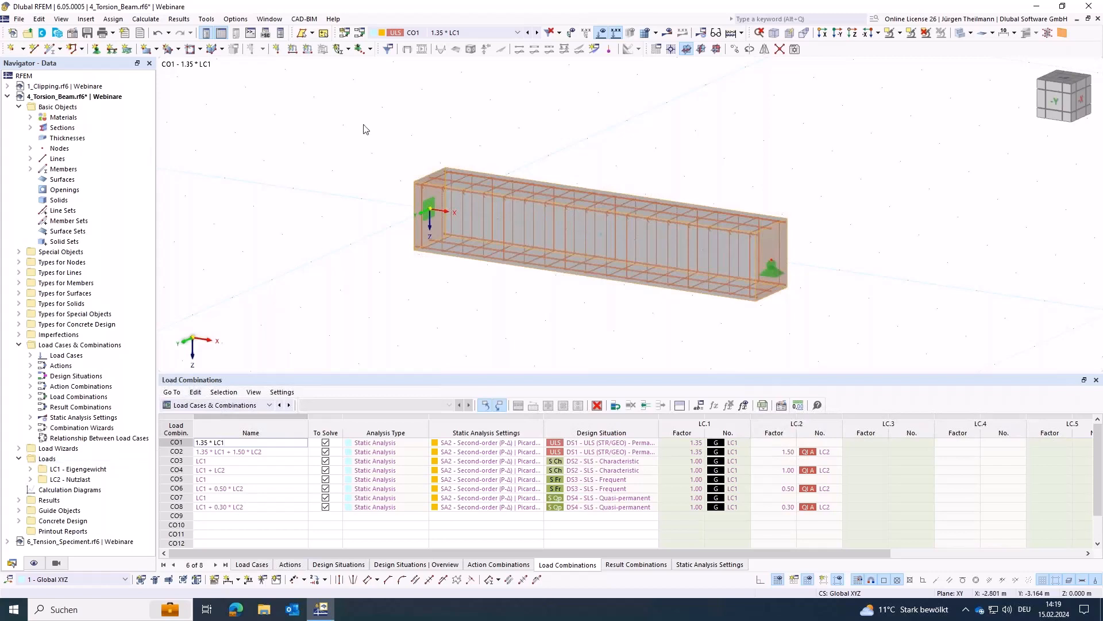
- Switch the tables to Concrete Design and calculate and display the design results of the torsion beam
left_click(239, 405)
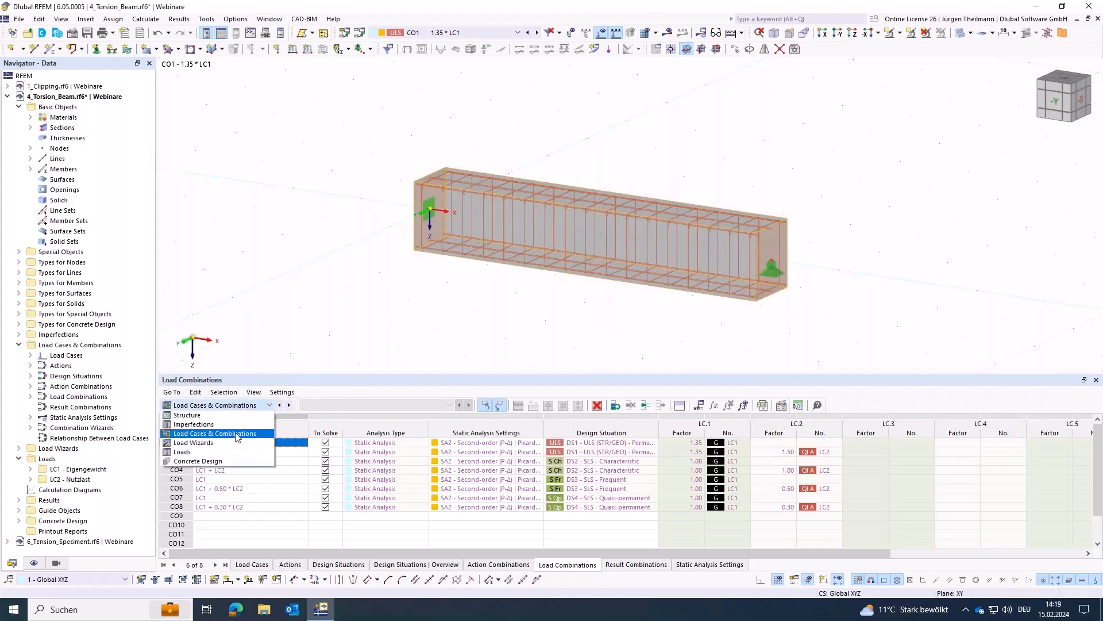
left_click(198, 461)
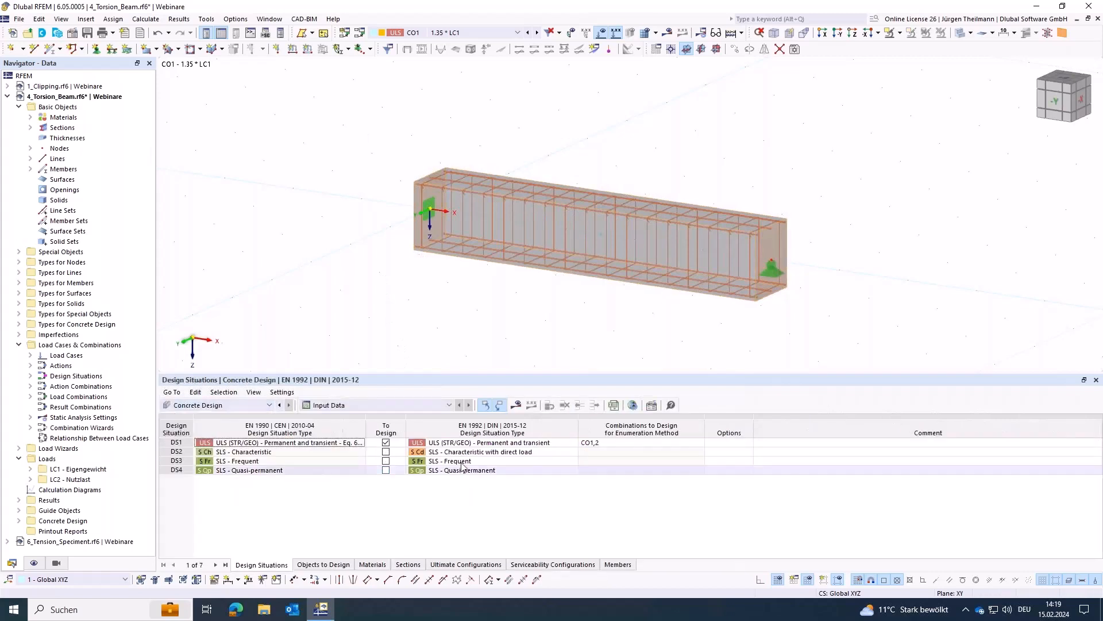
left_click(516, 405)
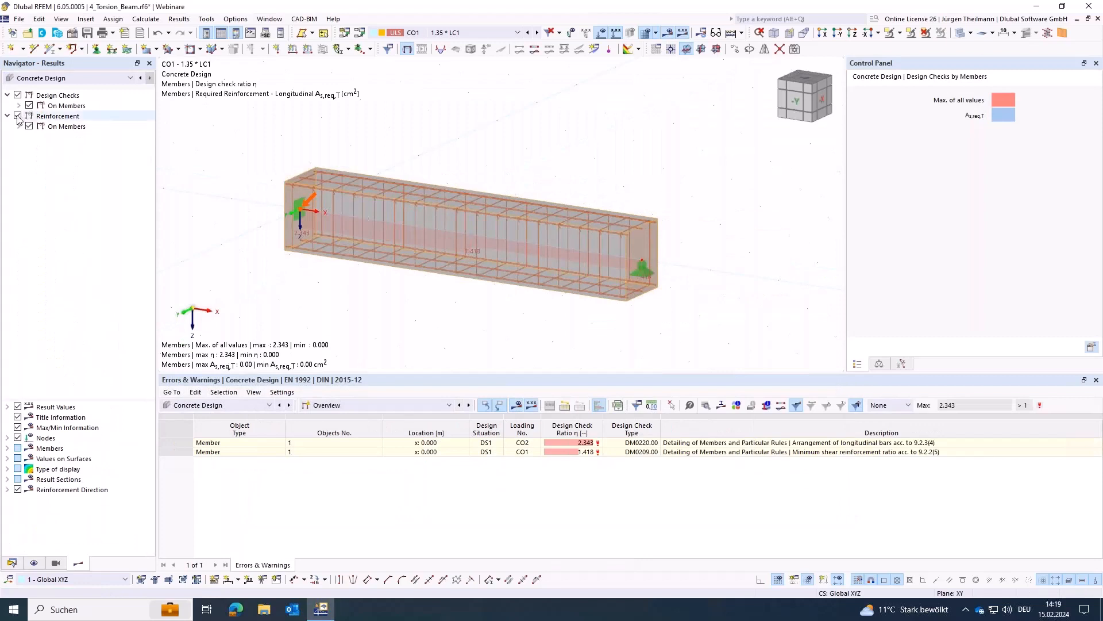
- Expand the members' required longitudinal reinforcement results to show the individual reinforcement components
left_click(20, 127)
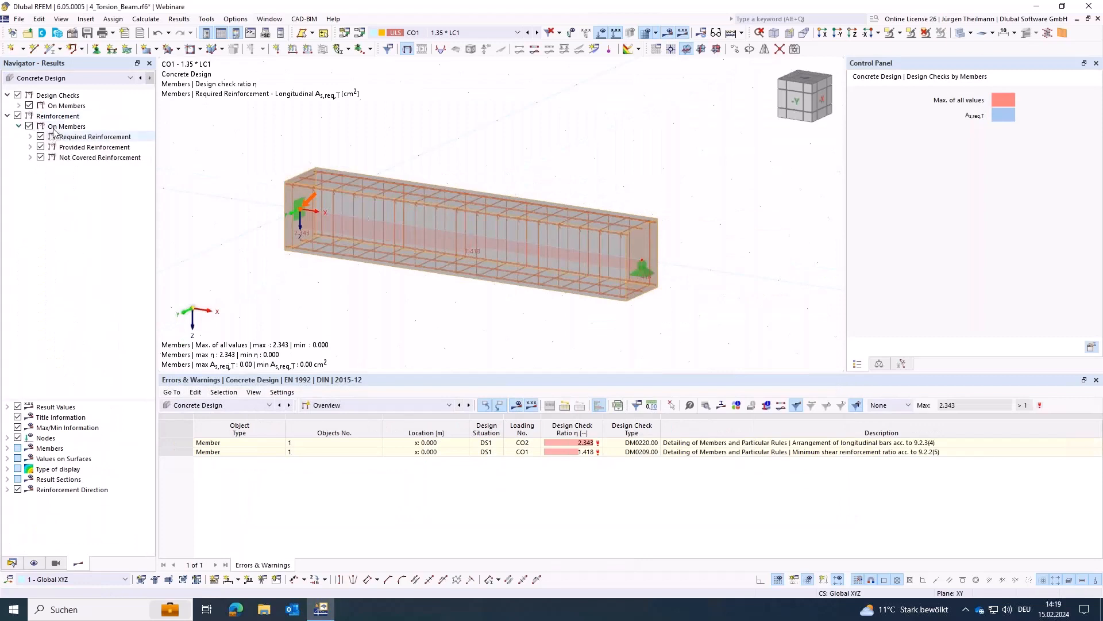
left_click(30, 137)
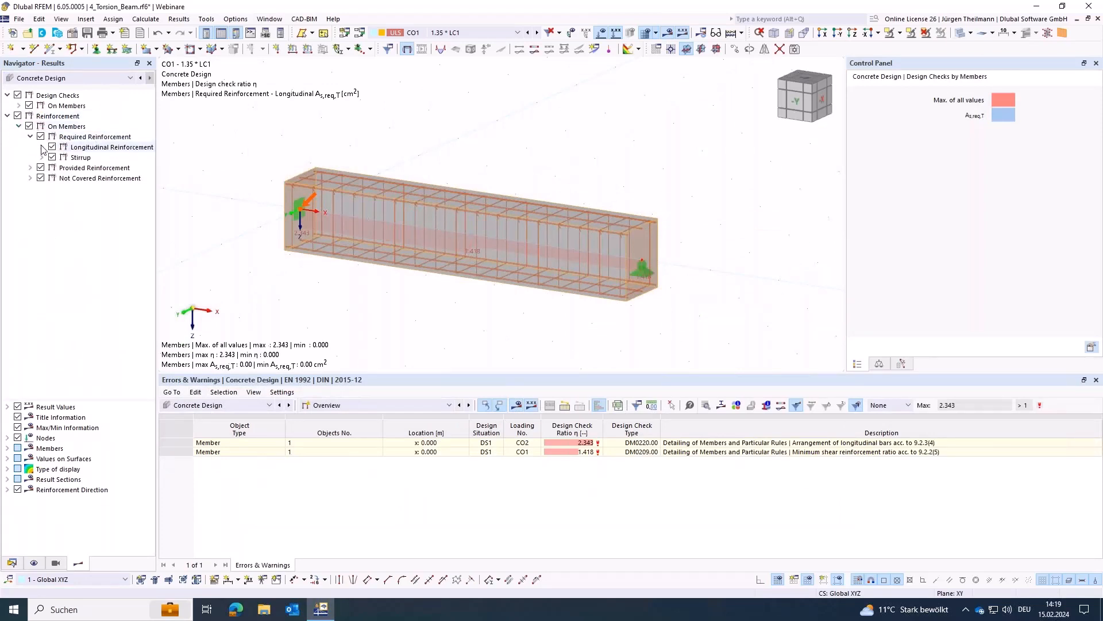
left_click(42, 147)
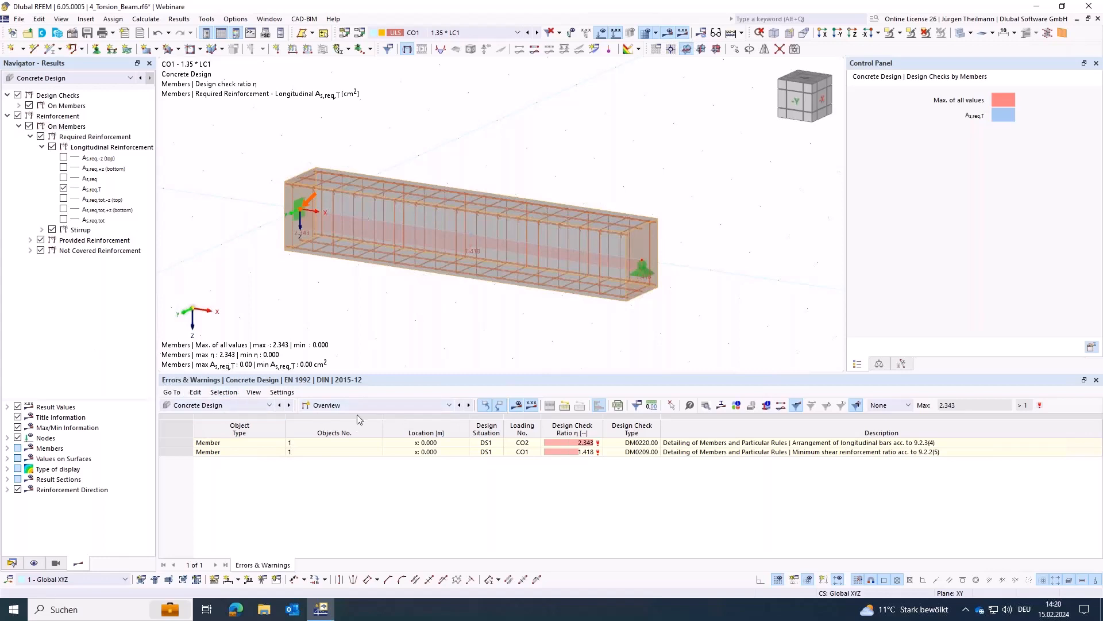
- Examine the internal forces considered in the Standard ultimate configuration of the concrete design, especially the torsional moments
left_click(371, 406)
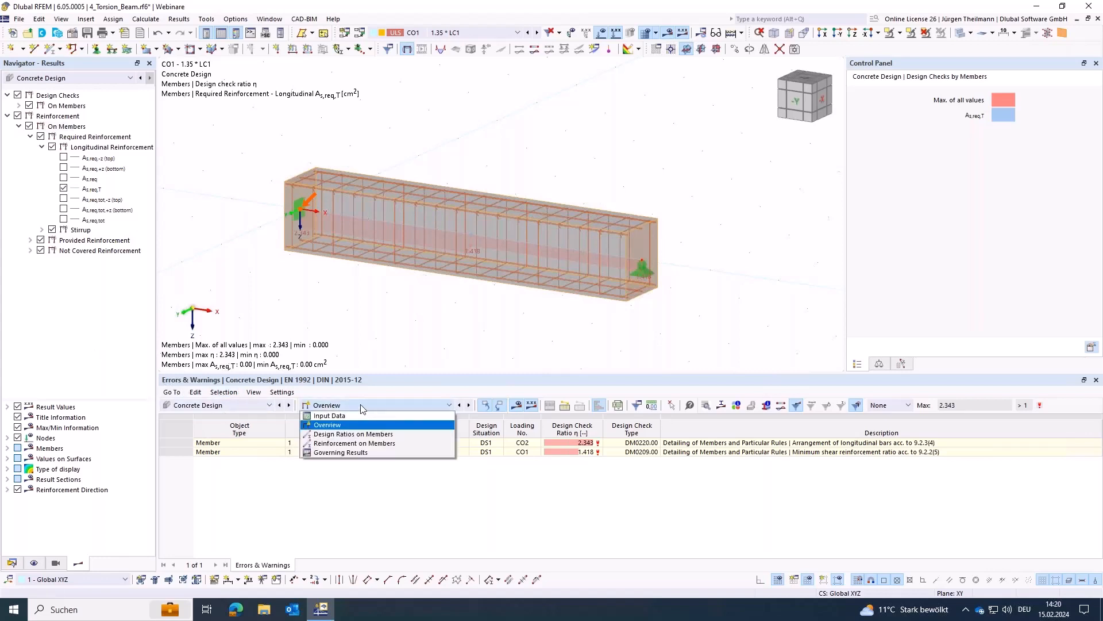
left_click(329, 415)
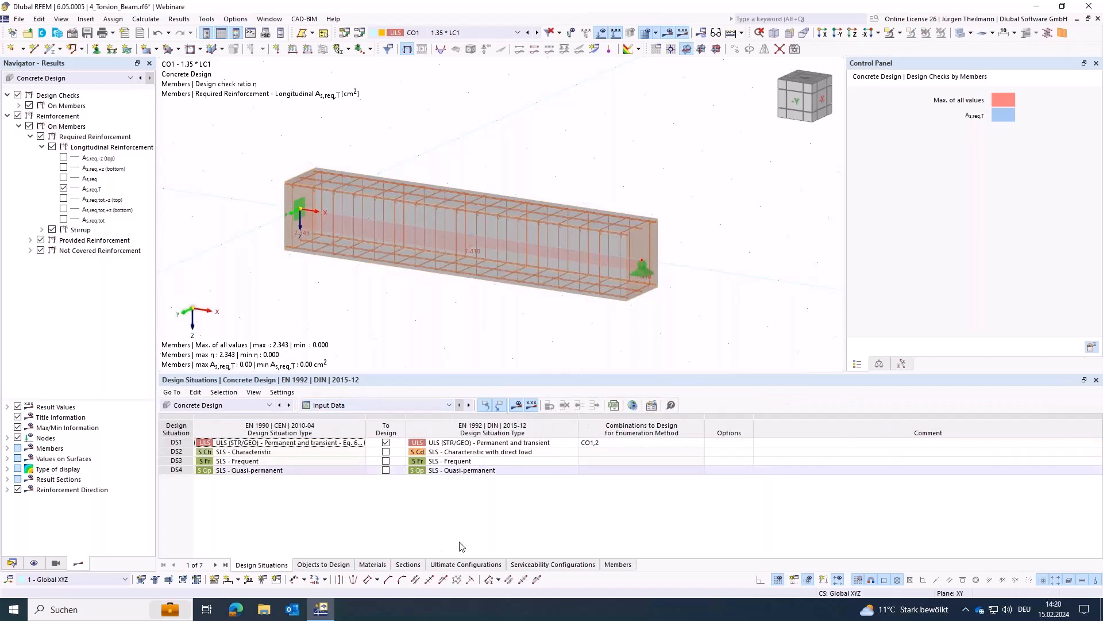
left_click(436, 565)
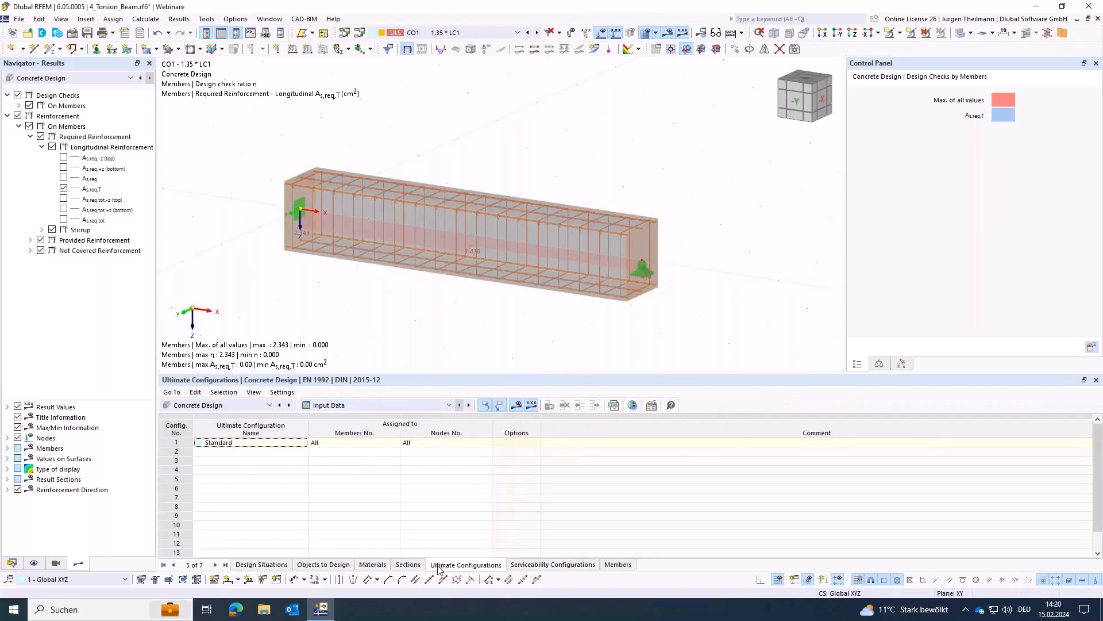
left_click(182, 444)
double_click(182, 444)
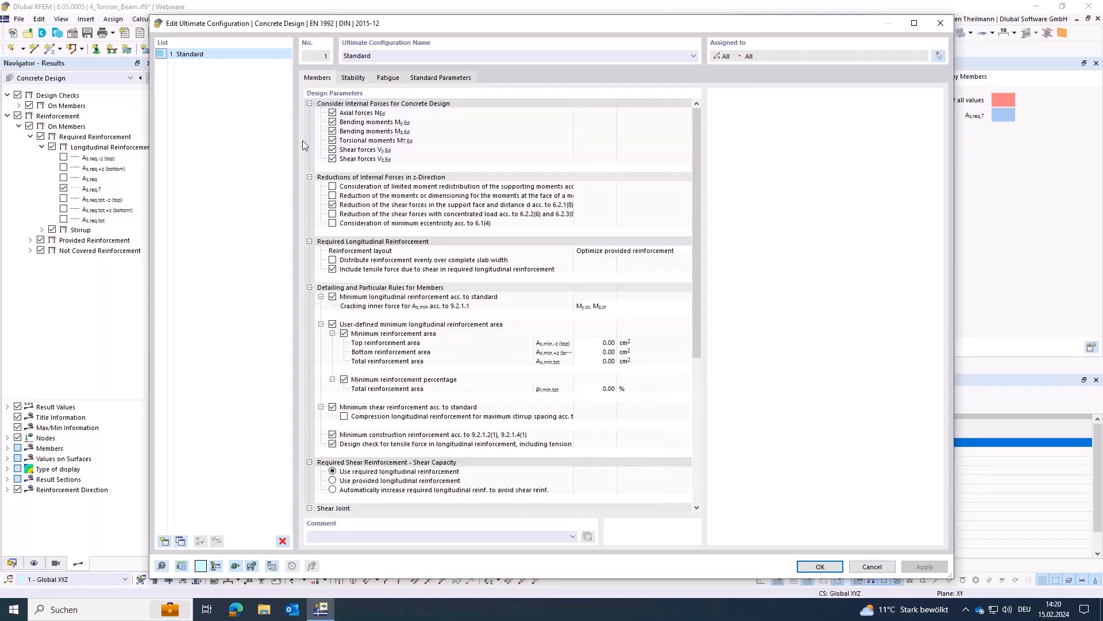
left_click(420, 140)
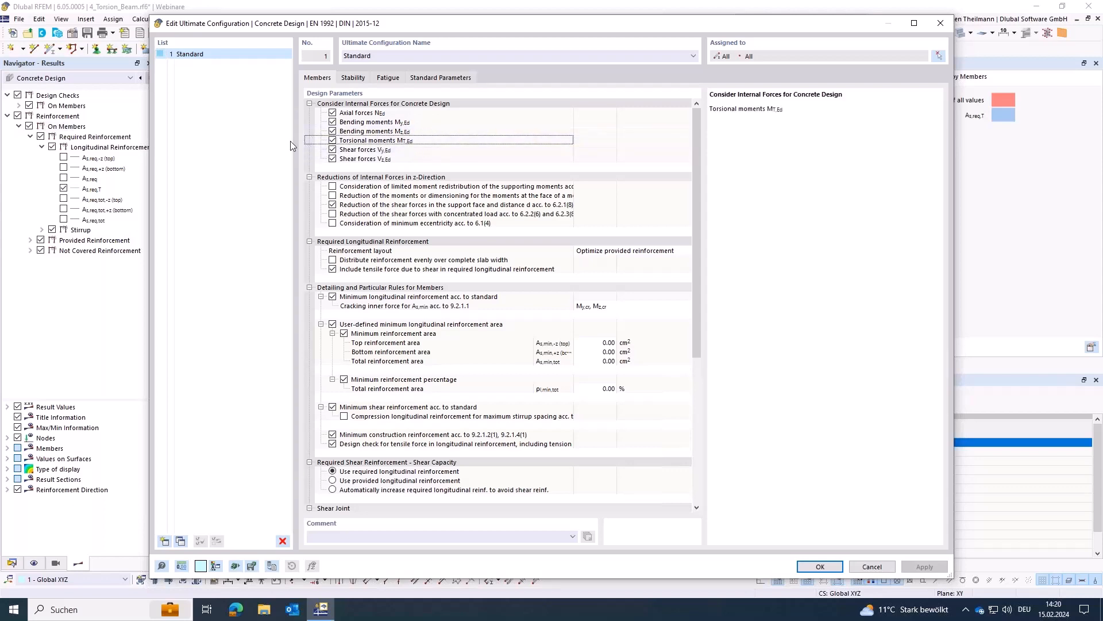
left_click(820, 567)
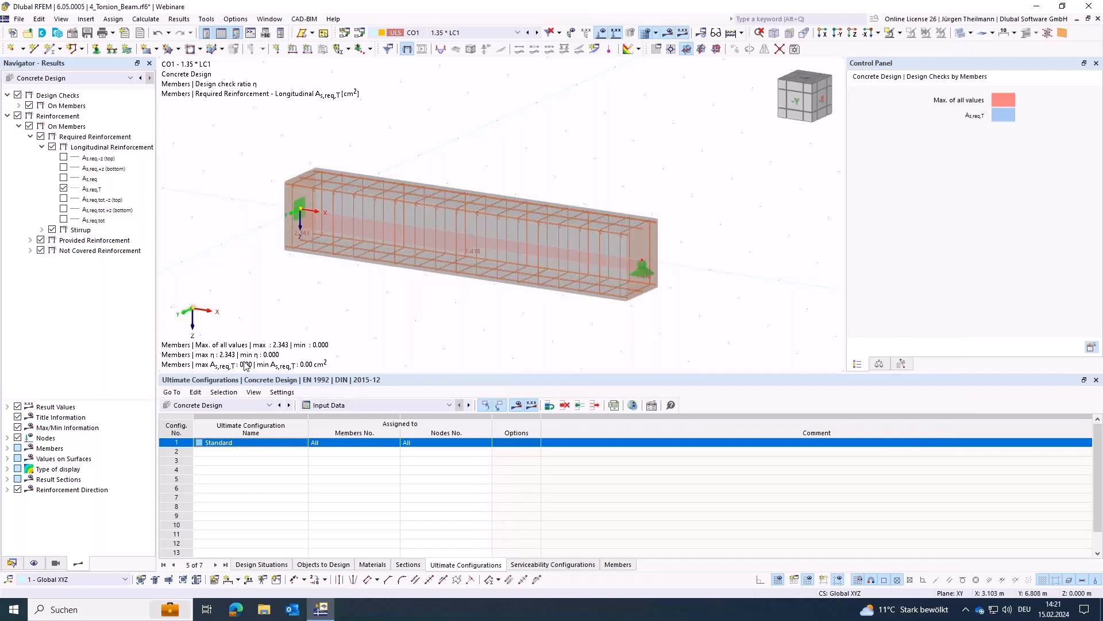
- Review the concrete design ratios on members and bring up the table of required reinforcement on members by location
left_click(388, 405)
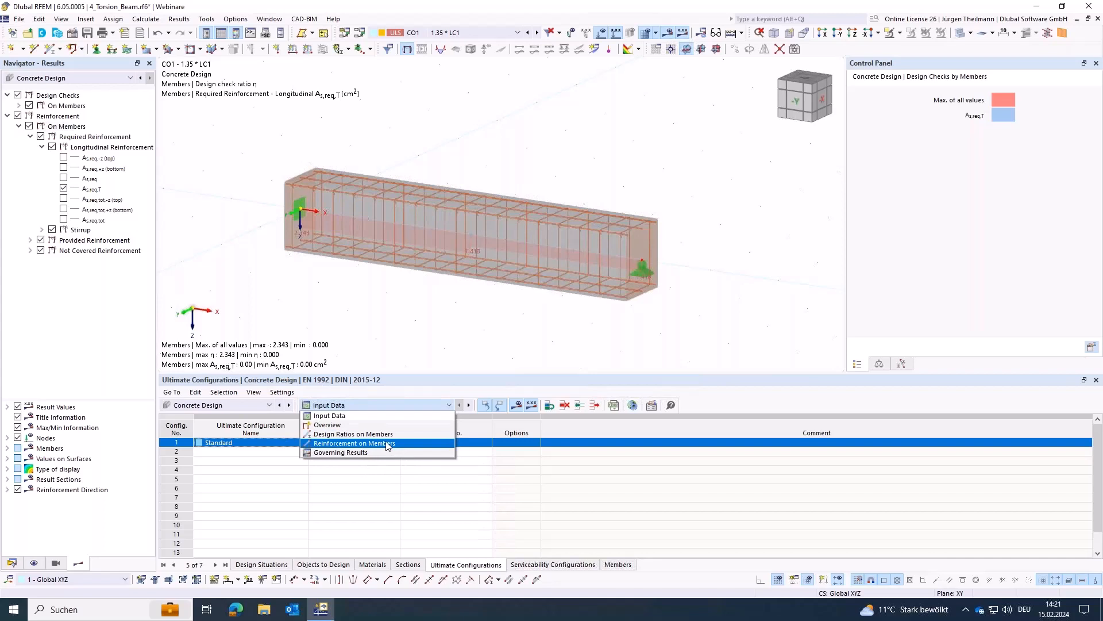
left_click(383, 434)
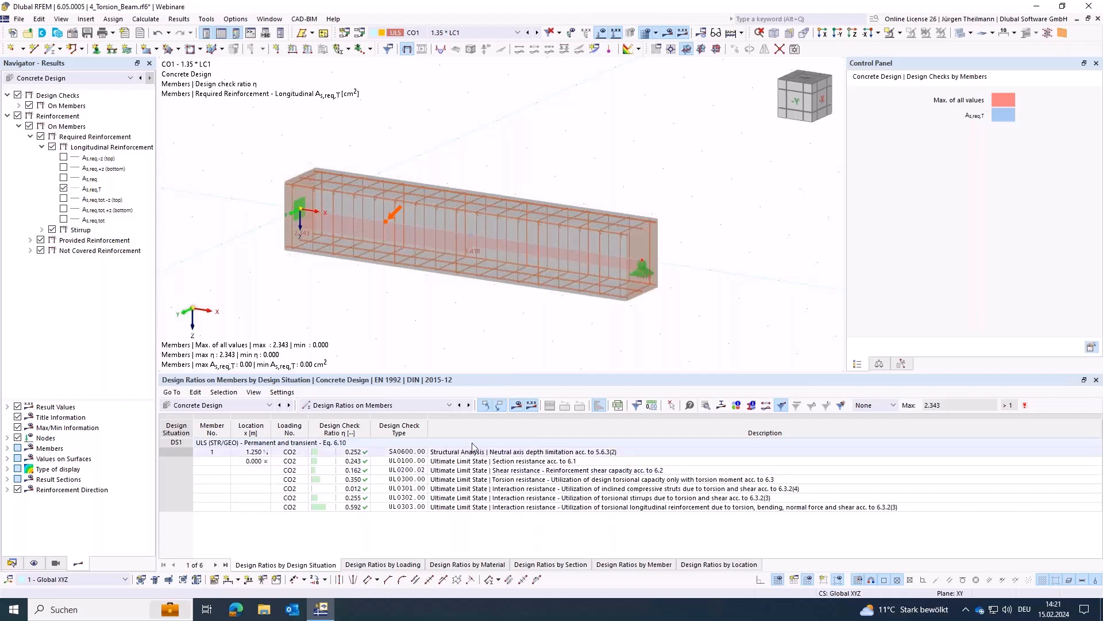
left_click(435, 406)
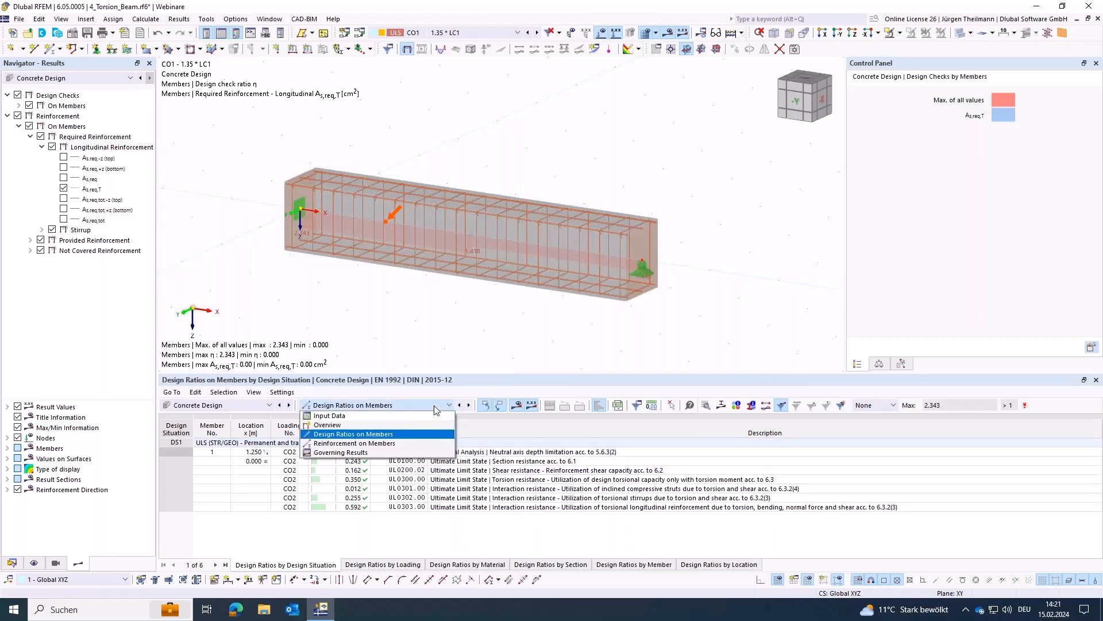
left_click(374, 444)
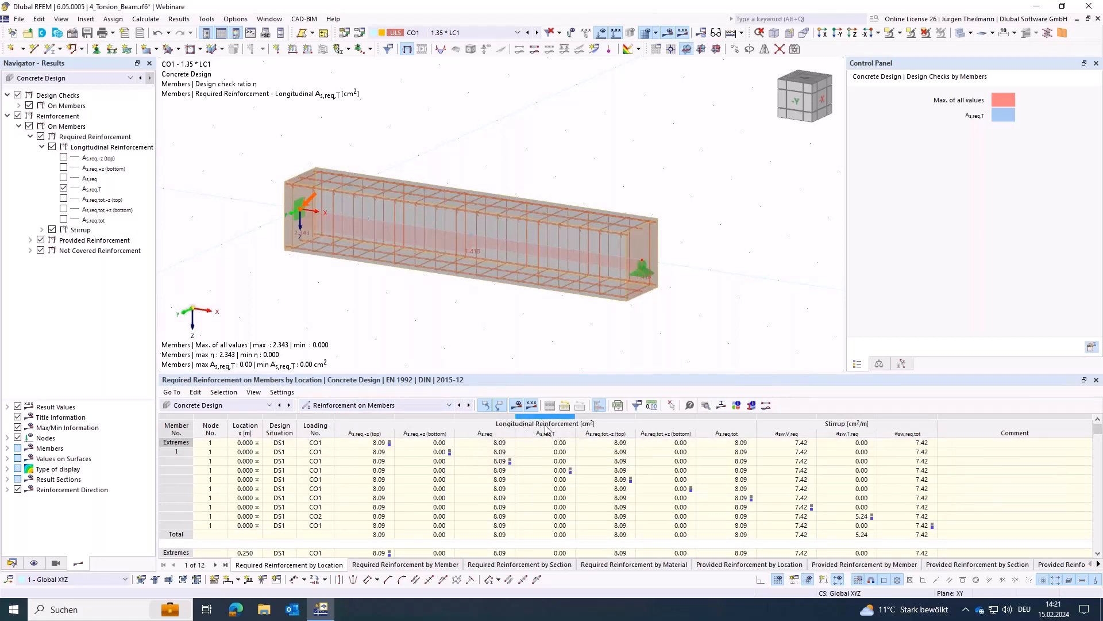
- Examine the Equation 6.31 check in the CO2 design check details for required longitudinal torsion reinforcement at x = 0.000 m
left_click(534, 517)
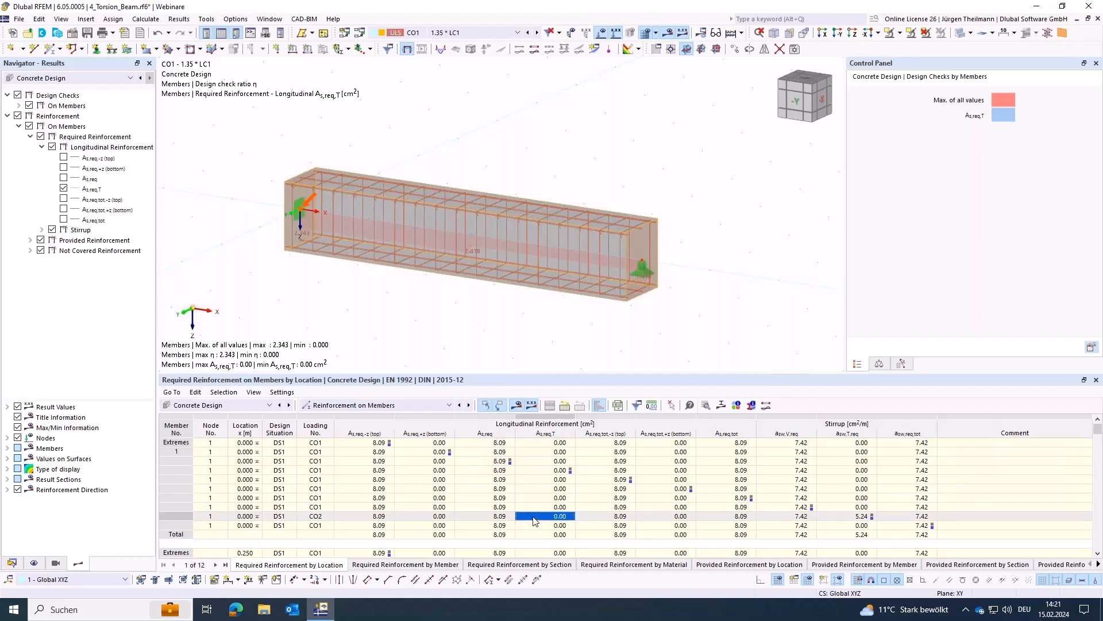
double_click(534, 517)
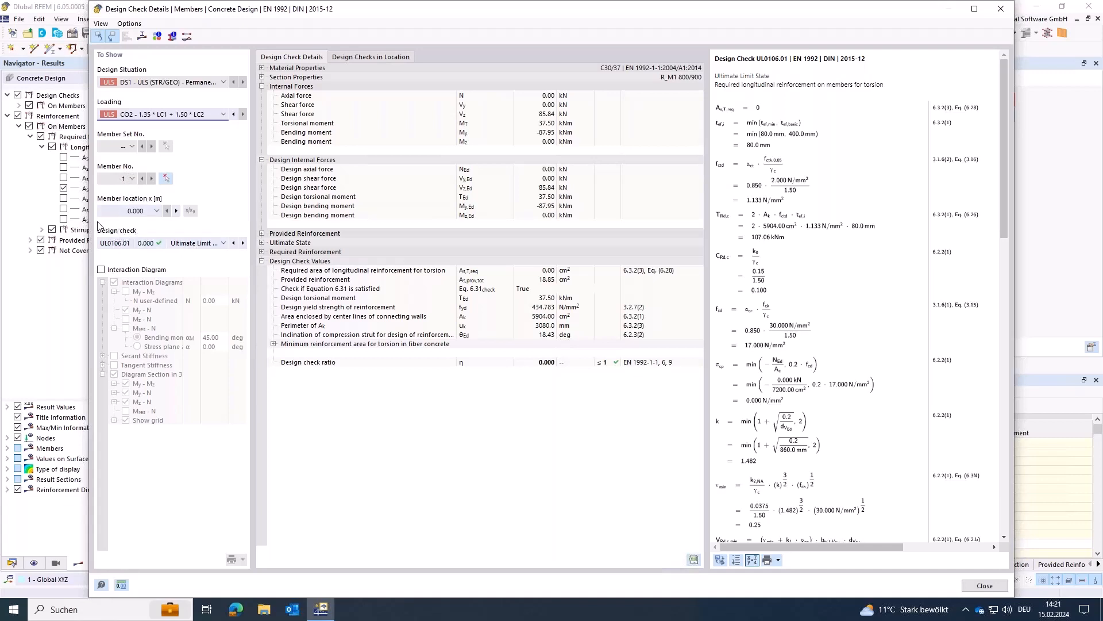
left_click(175, 244)
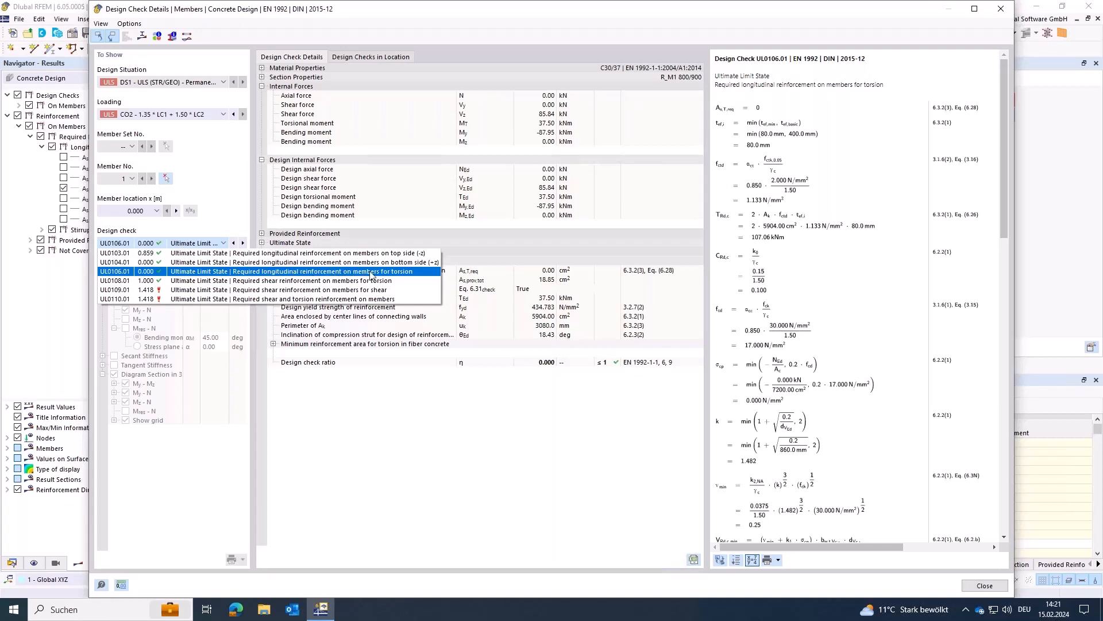
left_click(201, 274)
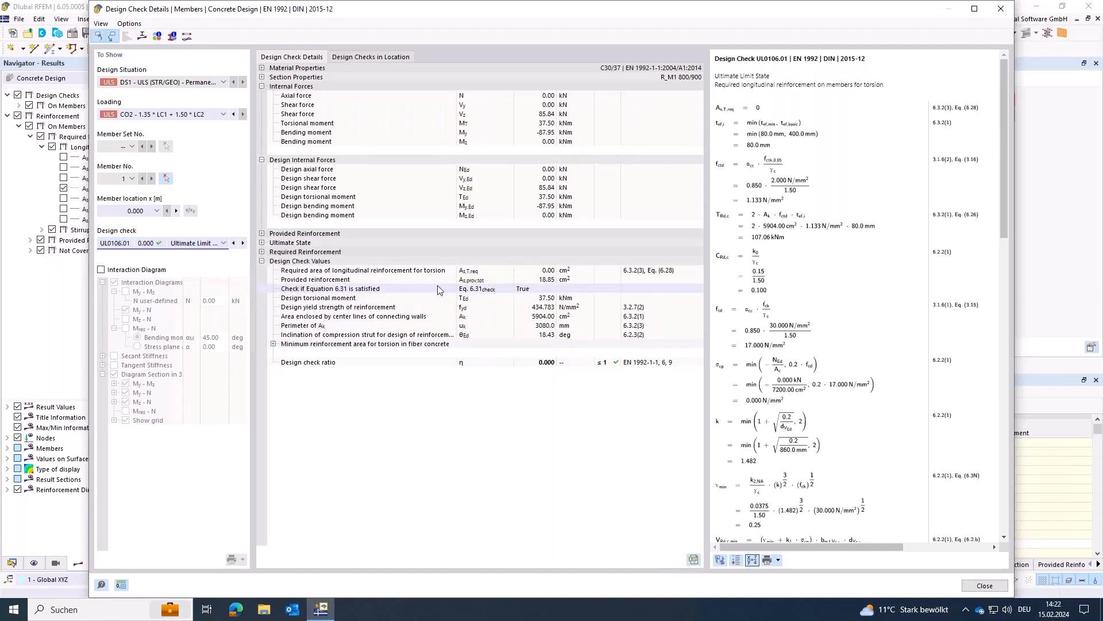
left_click(572, 290)
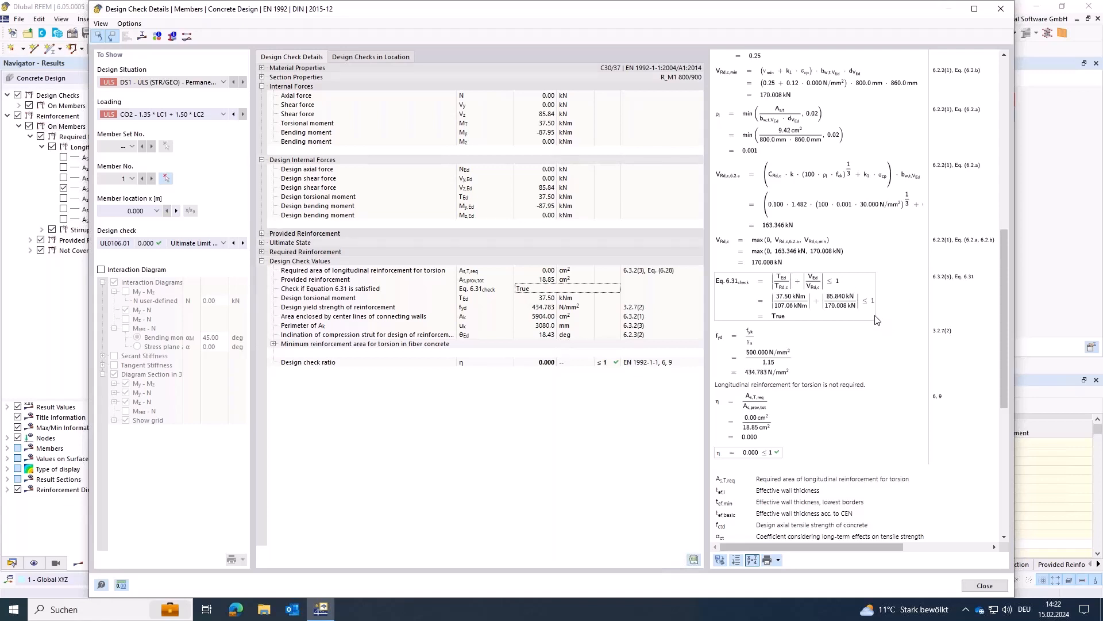
left_click(984, 586)
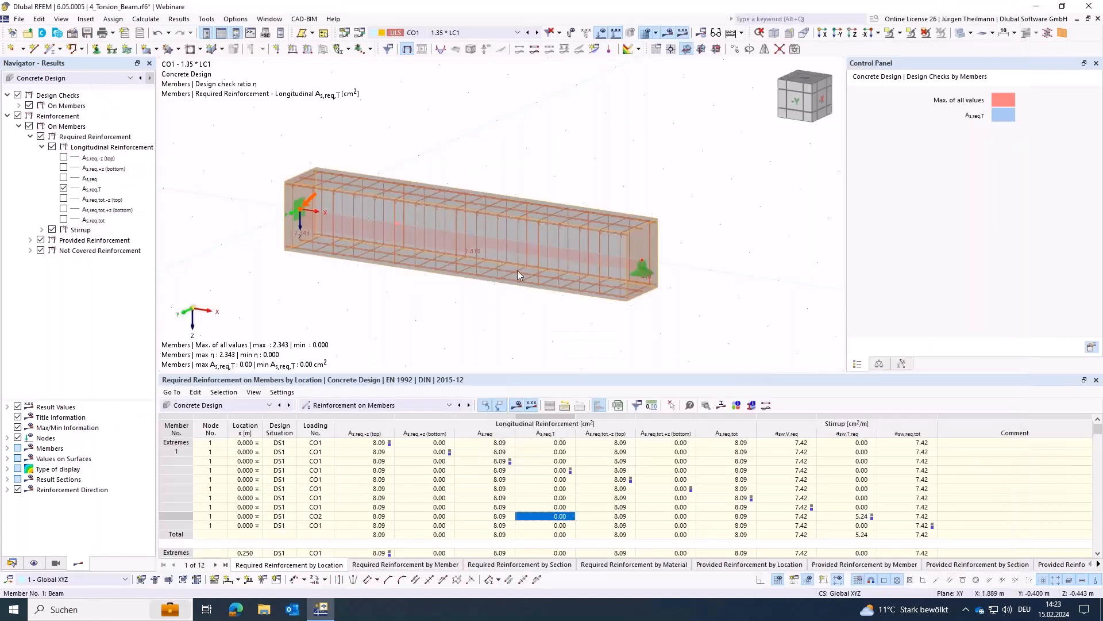
- Change the material of member 1's section R_M1 800/900 to C12/15 and accept deleting the existing results
double_click(461, 231)
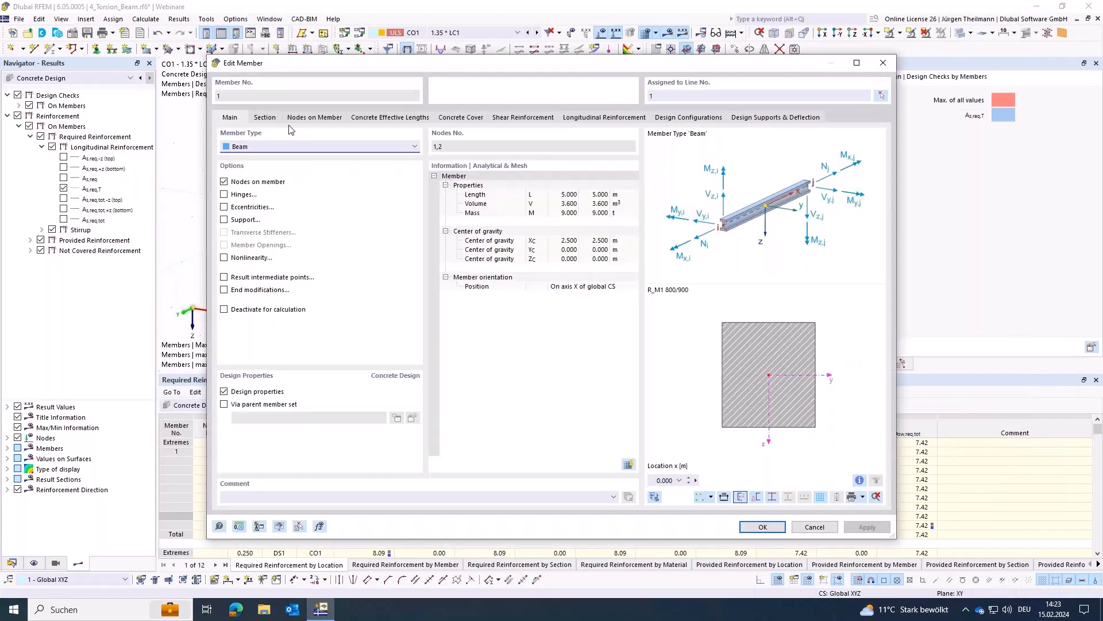
left_click(265, 118)
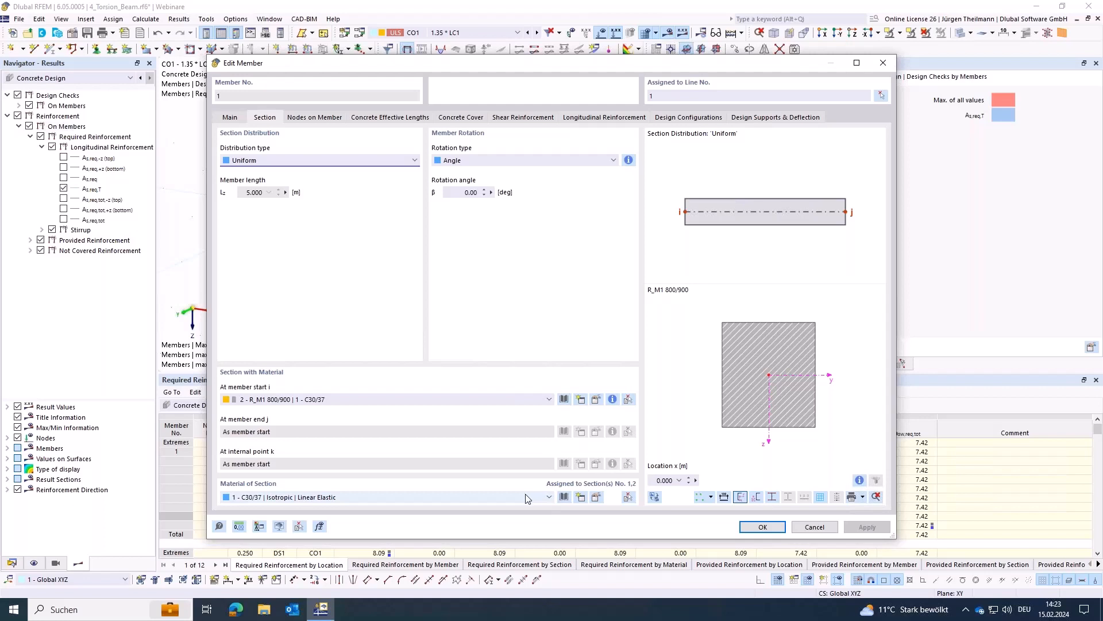
left_click(550, 497)
left_click(261, 525)
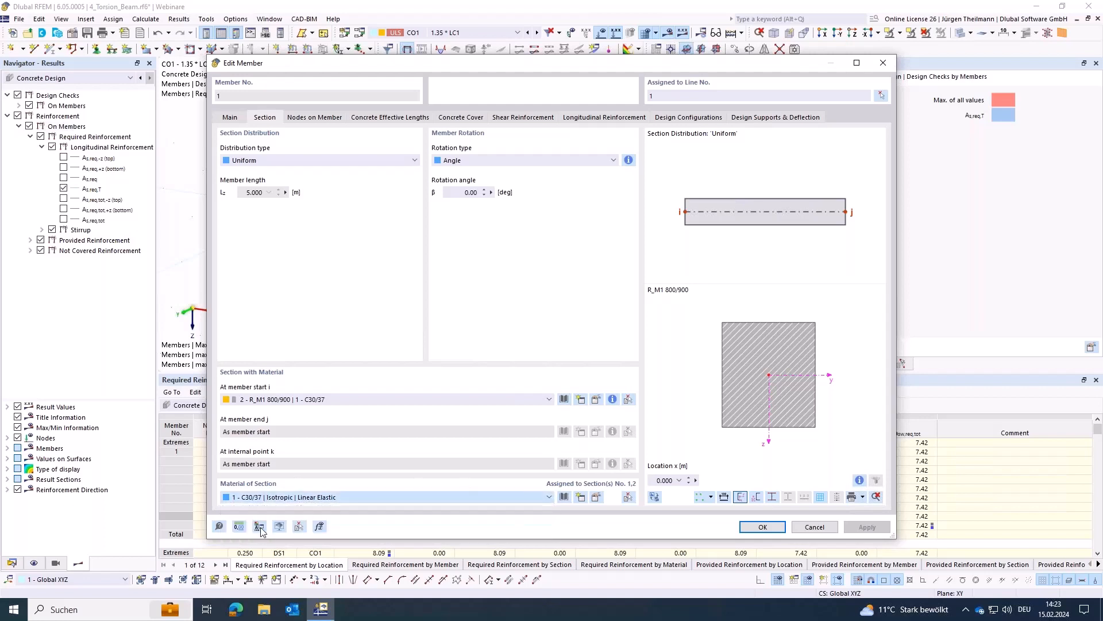
left_click(769, 527)
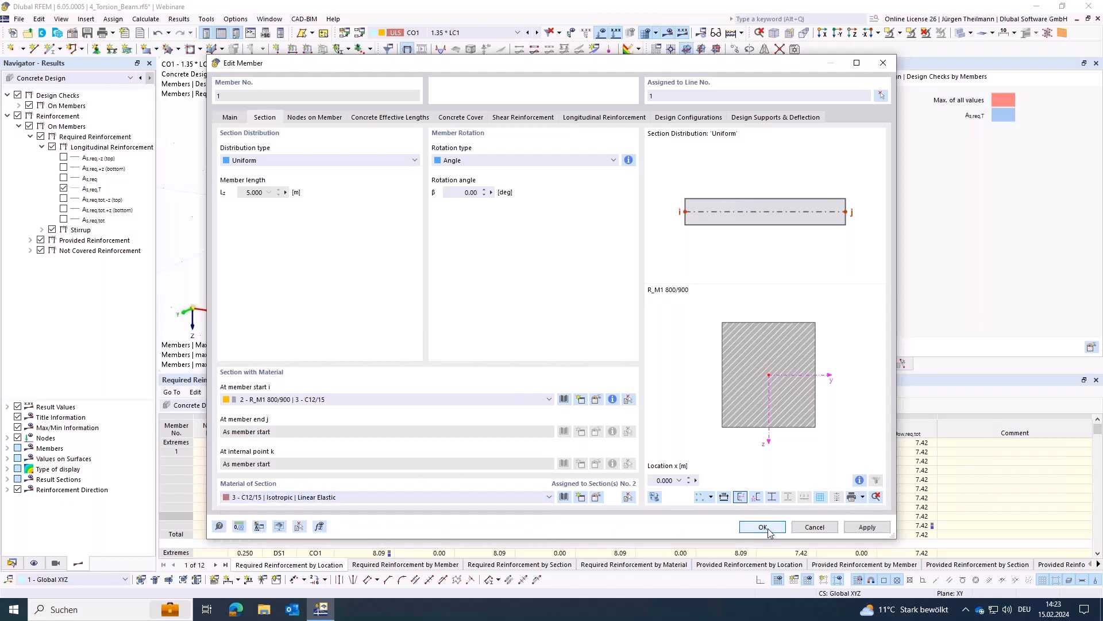
left_click(595, 353)
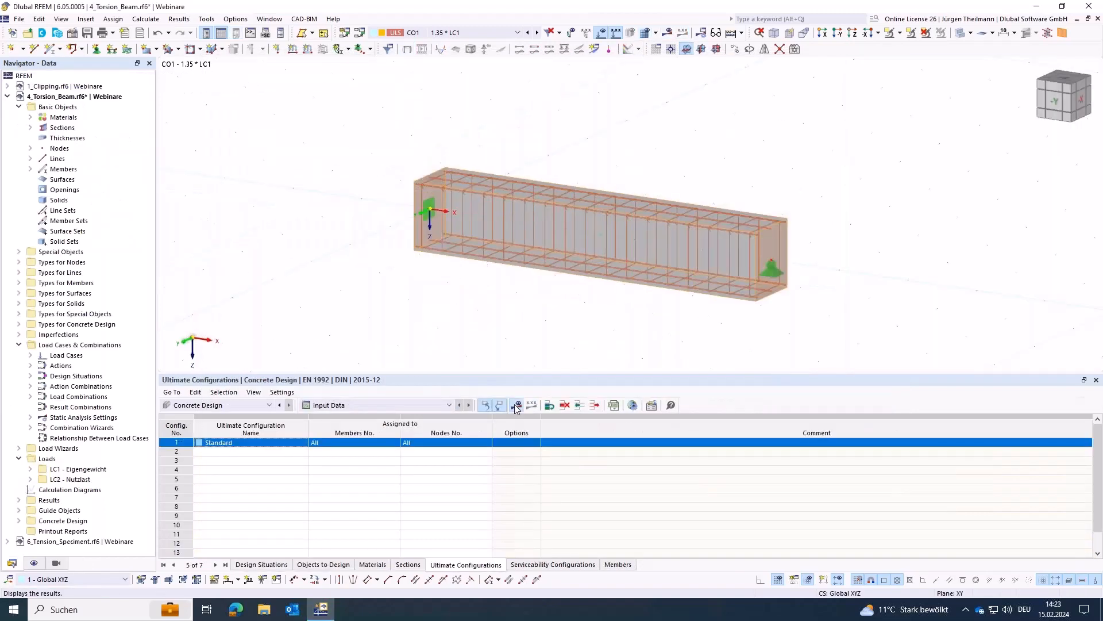
- Recalculate the concrete design results and show the table of required reinforcement on members by location
key("ctrl+s")
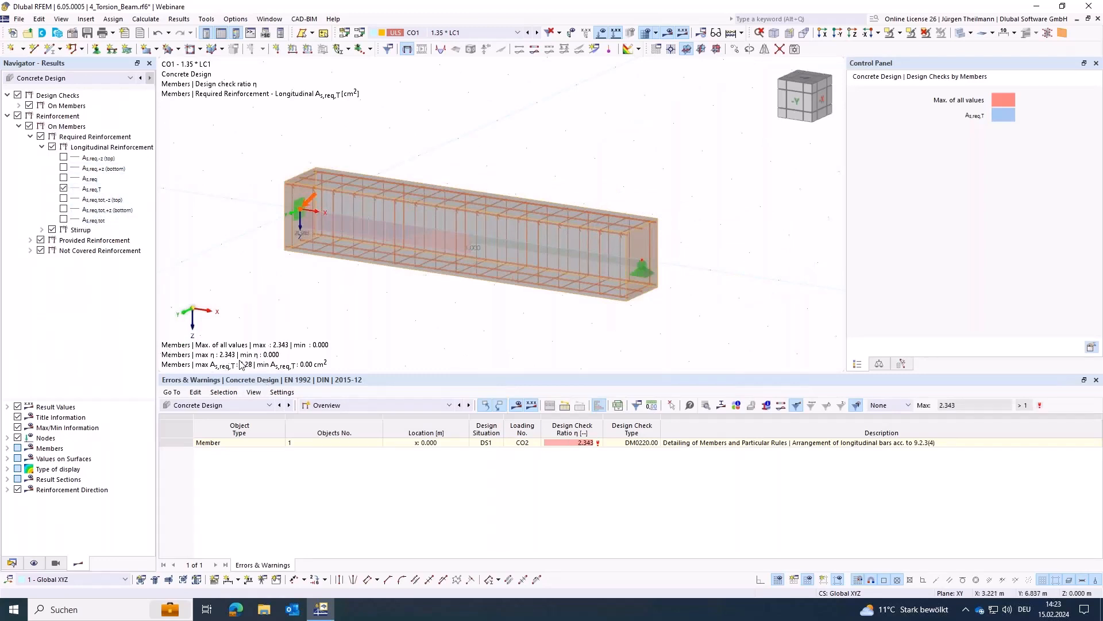
left_click(401, 406)
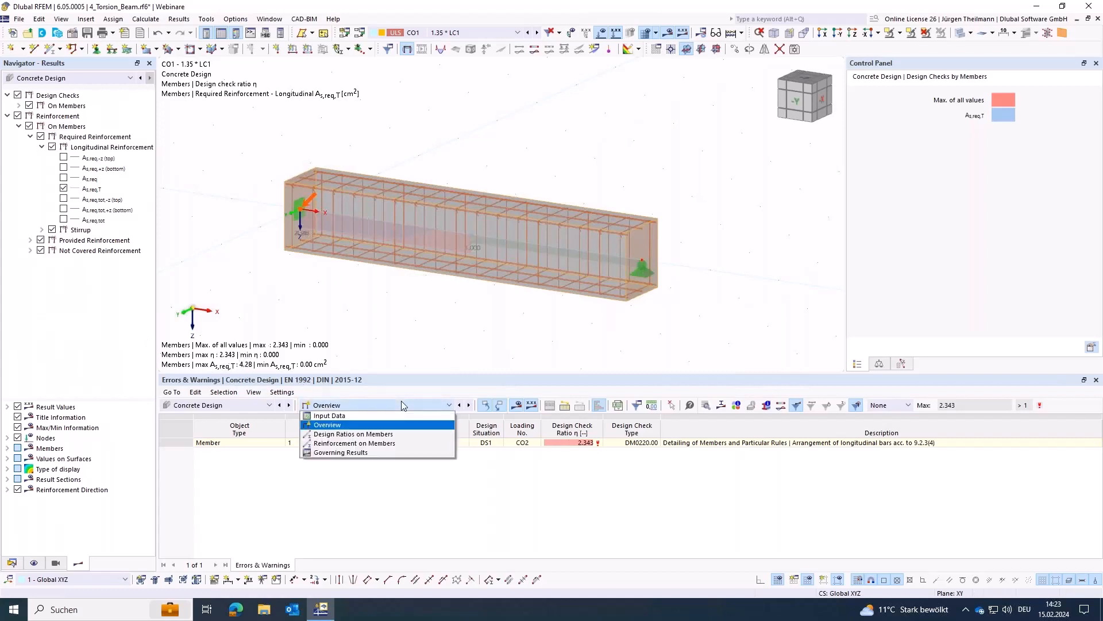
left_click(345, 443)
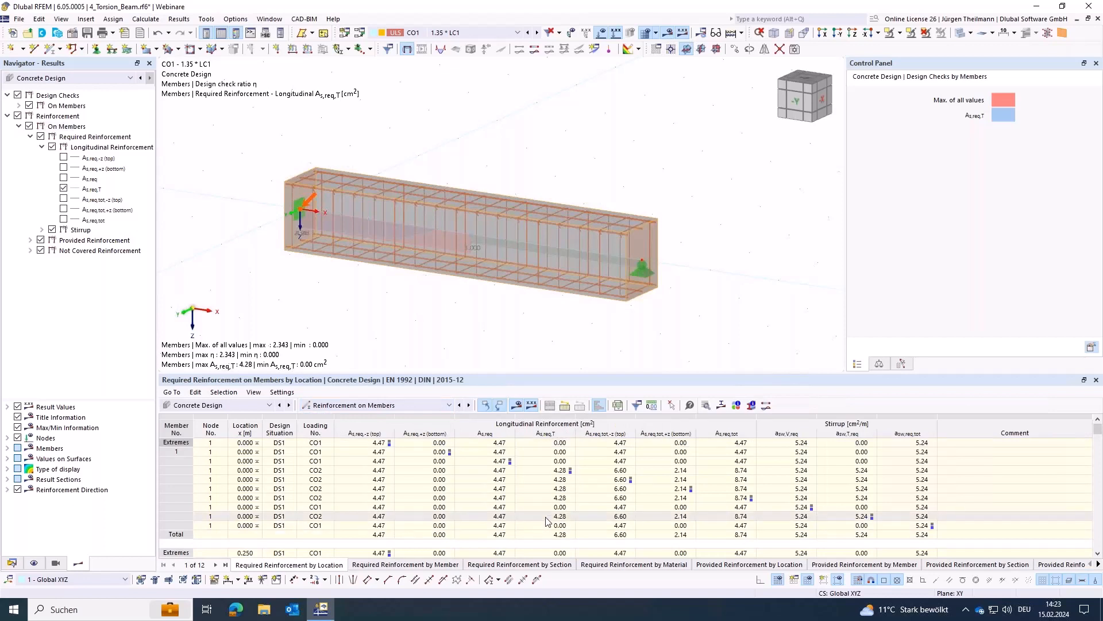
- Inspect the Equation 6.31 check for CO2 torsion reinforcement with C12/15 concrete, and return the navigator to the model data
left_click(550, 516)
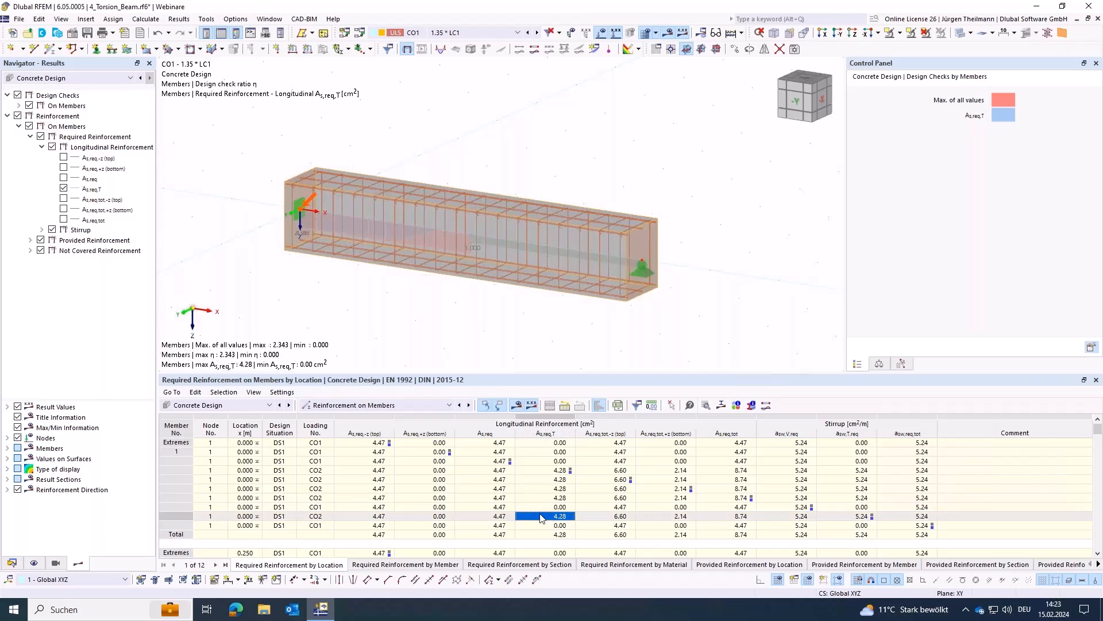
double_click(541, 516)
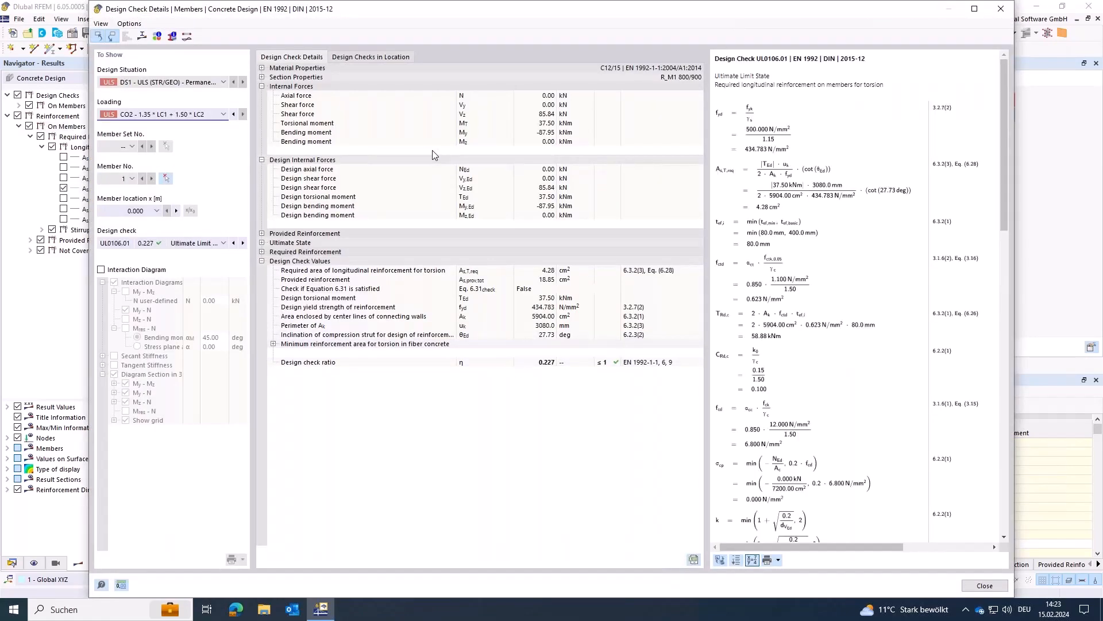
left_click(388, 290)
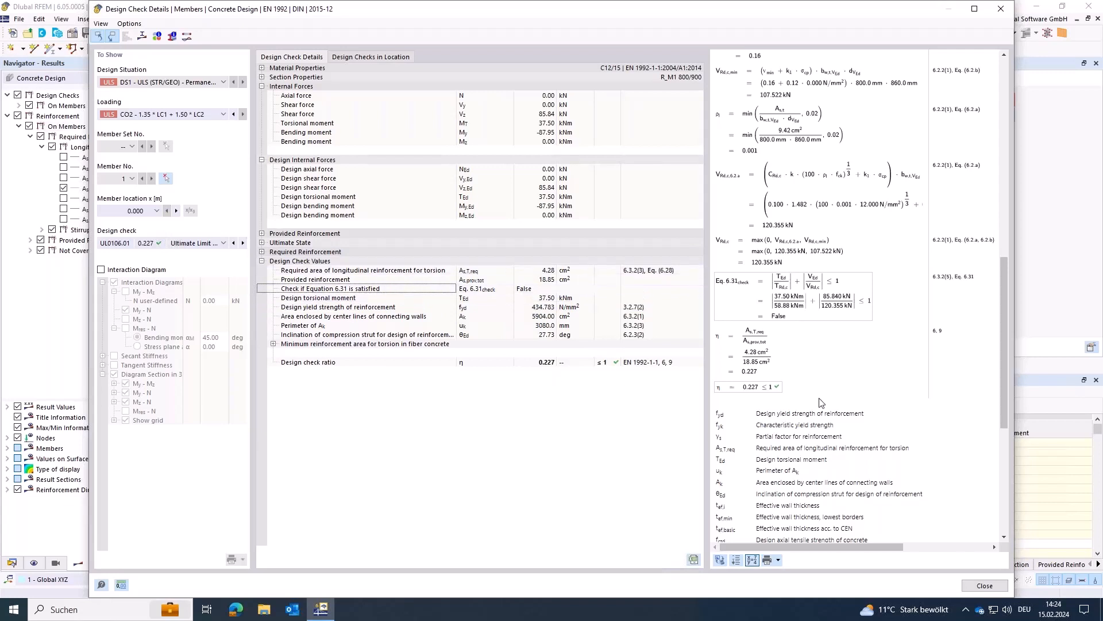
left_click(983, 585)
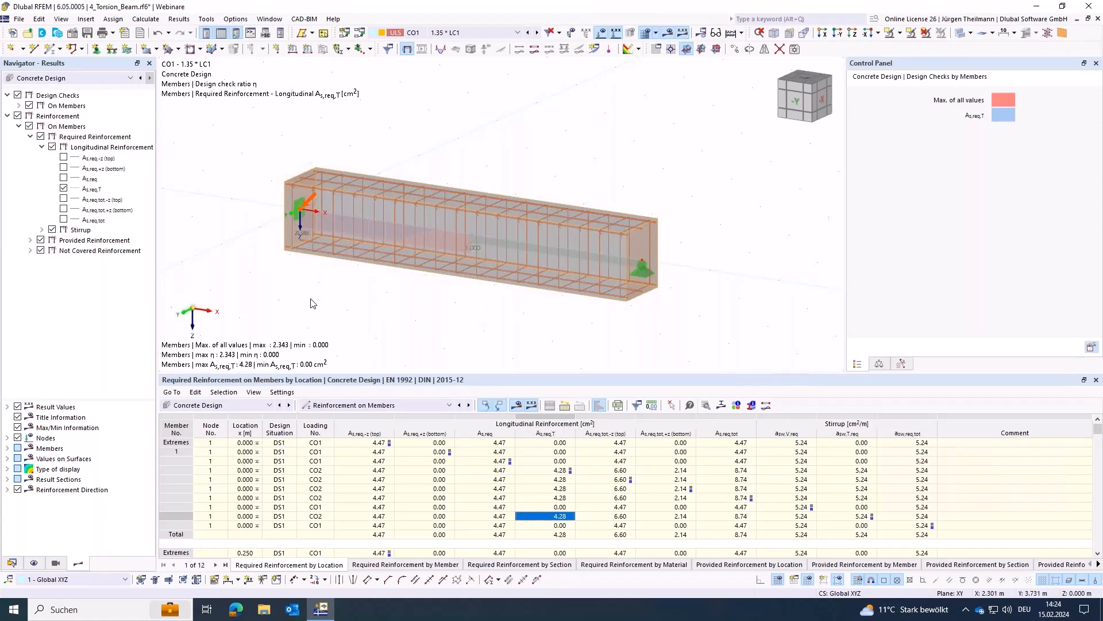
left_click(12, 564)
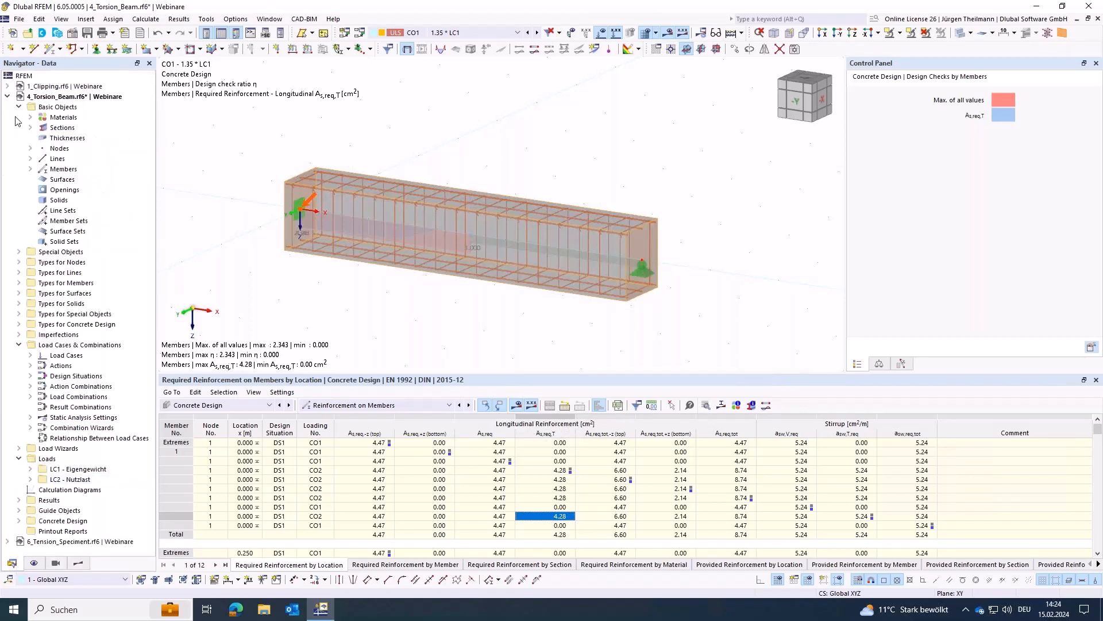
- Collapse the 4_Torsion_Beam model's data tree and make the 6_Tension_Speciment model the active one
left_click(7, 97)
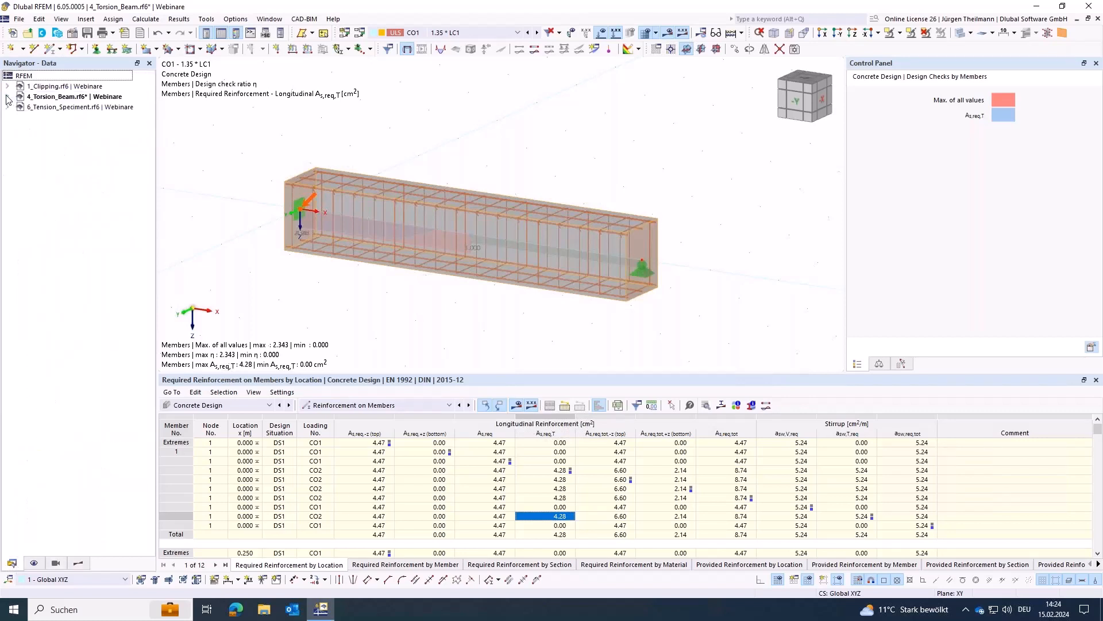
left_click(15, 108)
double_click(57, 107)
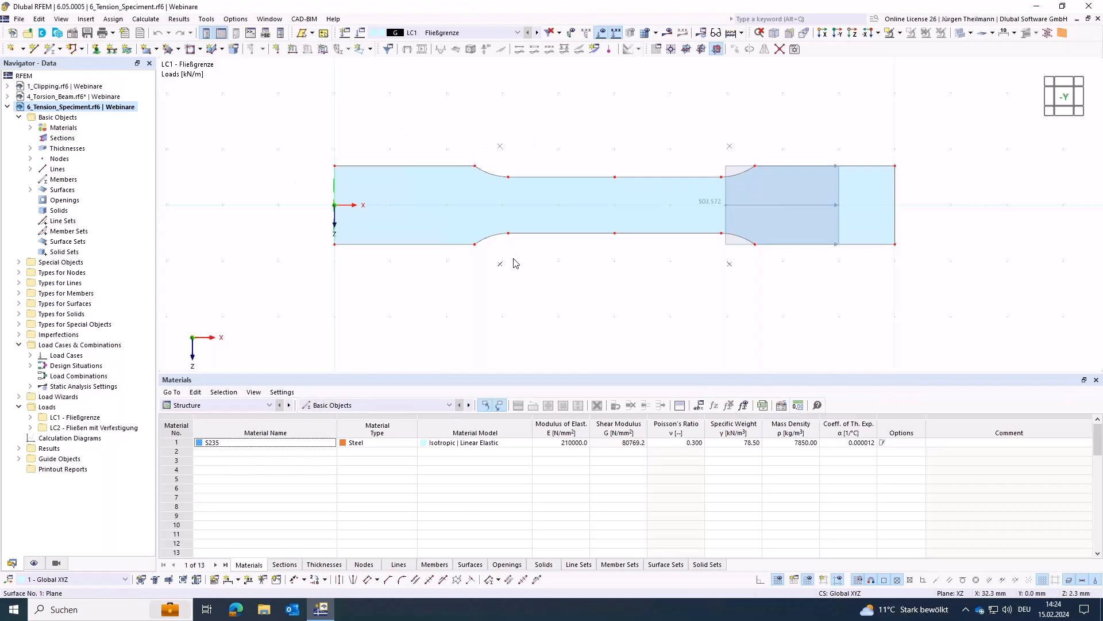
middle_click_drag(621, 337, 521, 338)
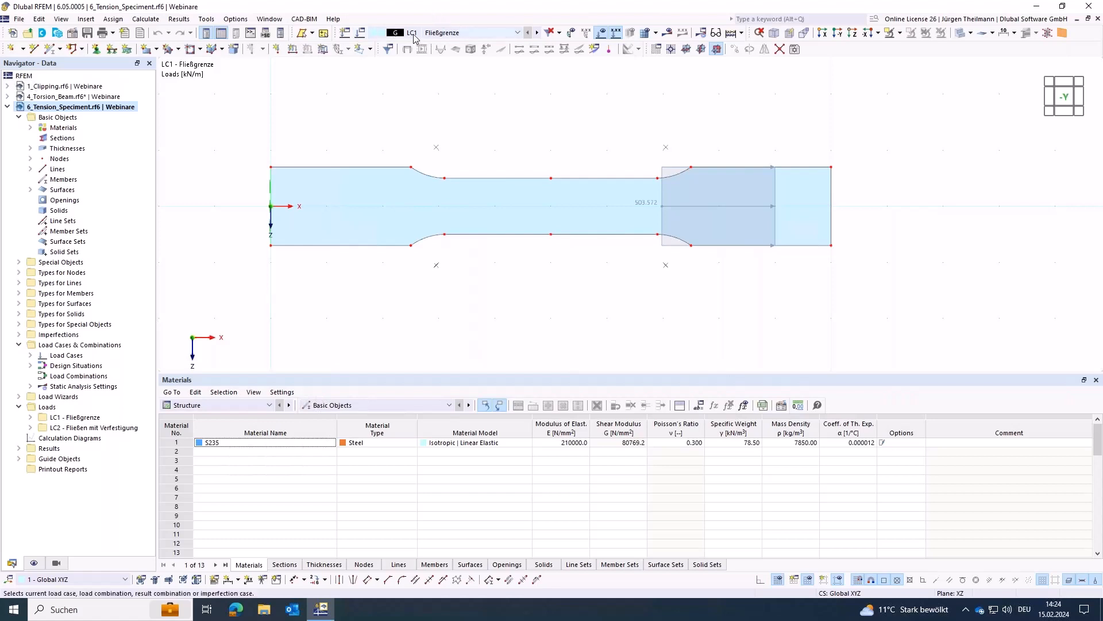
- Open the load case settings and rename load case LC1 as Yield Stress
left_click(360, 33)
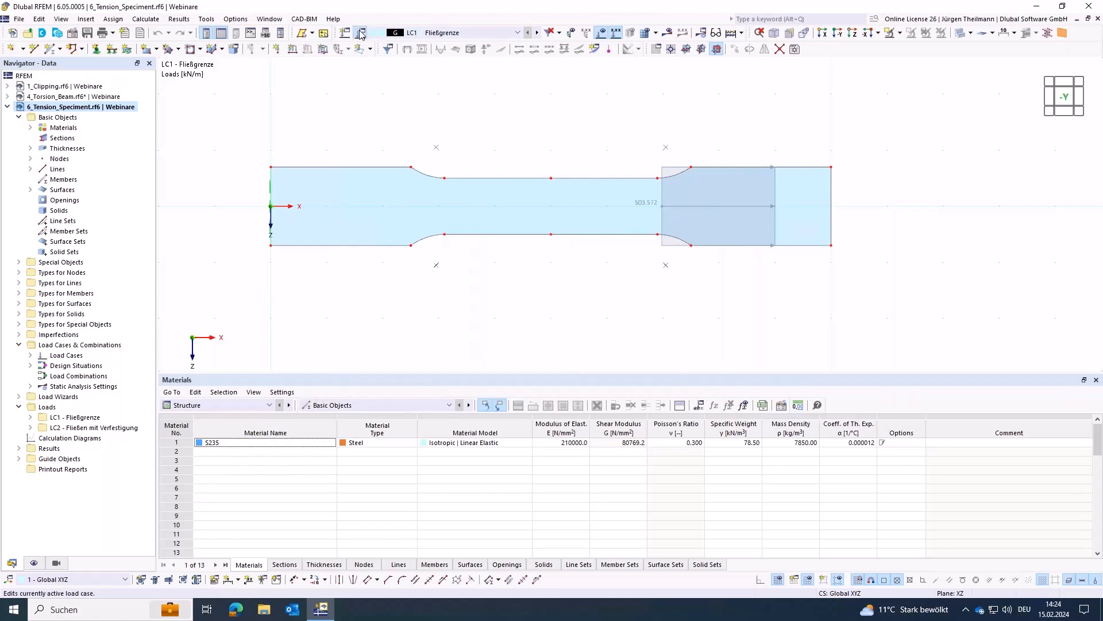
left_click_drag(438, 103, 381, 109)
left_click(393, 106)
type("Yield Str")
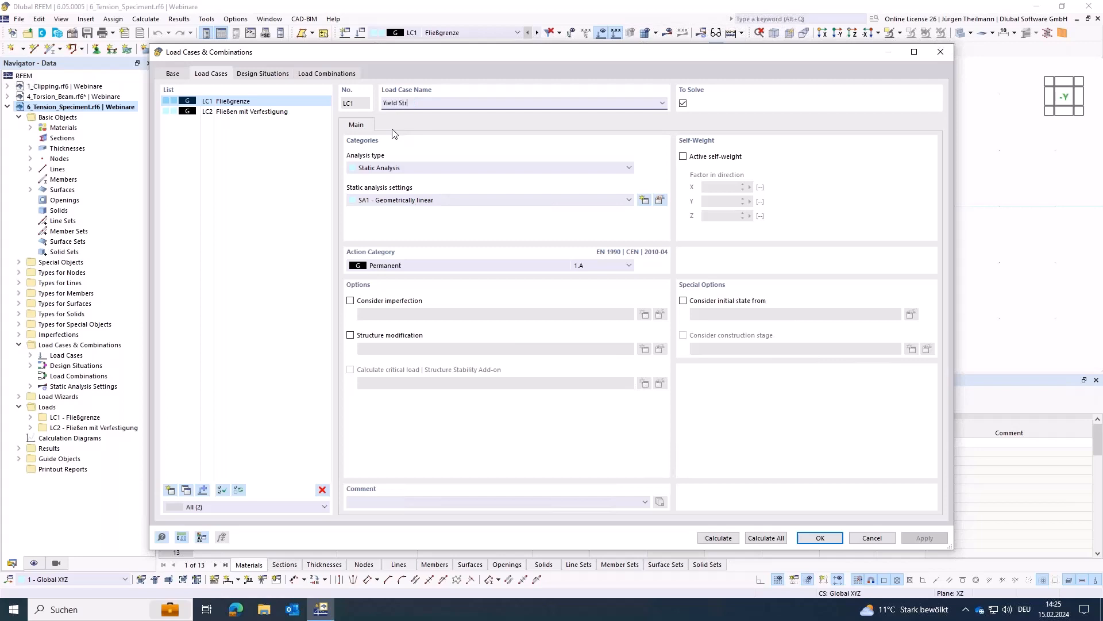
key("Tab")
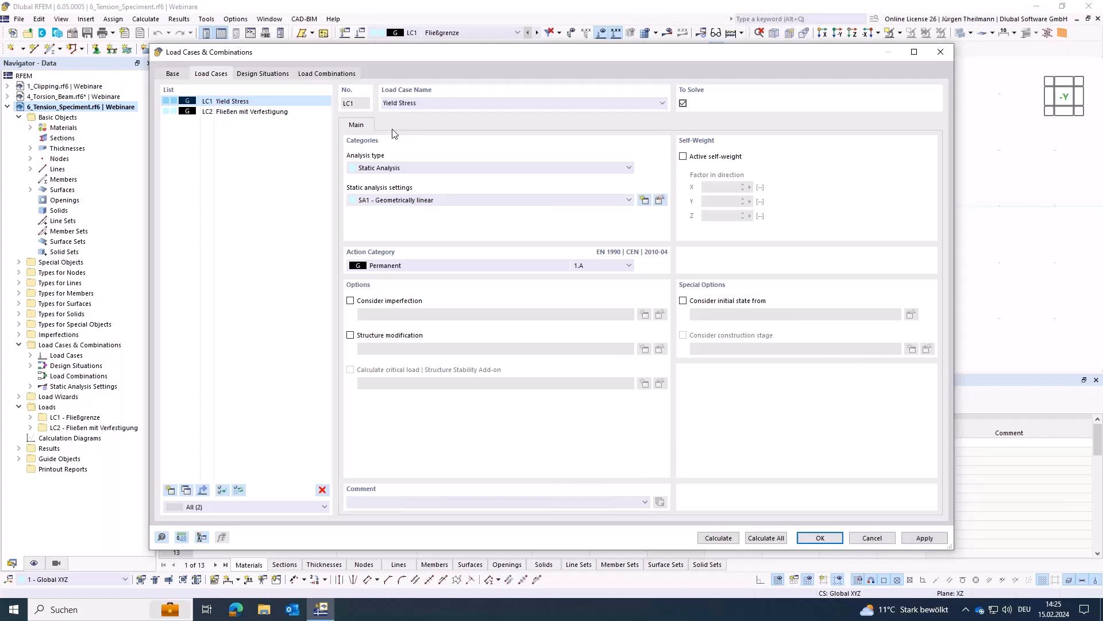
- Rename load case LC2 as Plastic Deformation and accept the load case changes
left_click(247, 112)
left_click(478, 107)
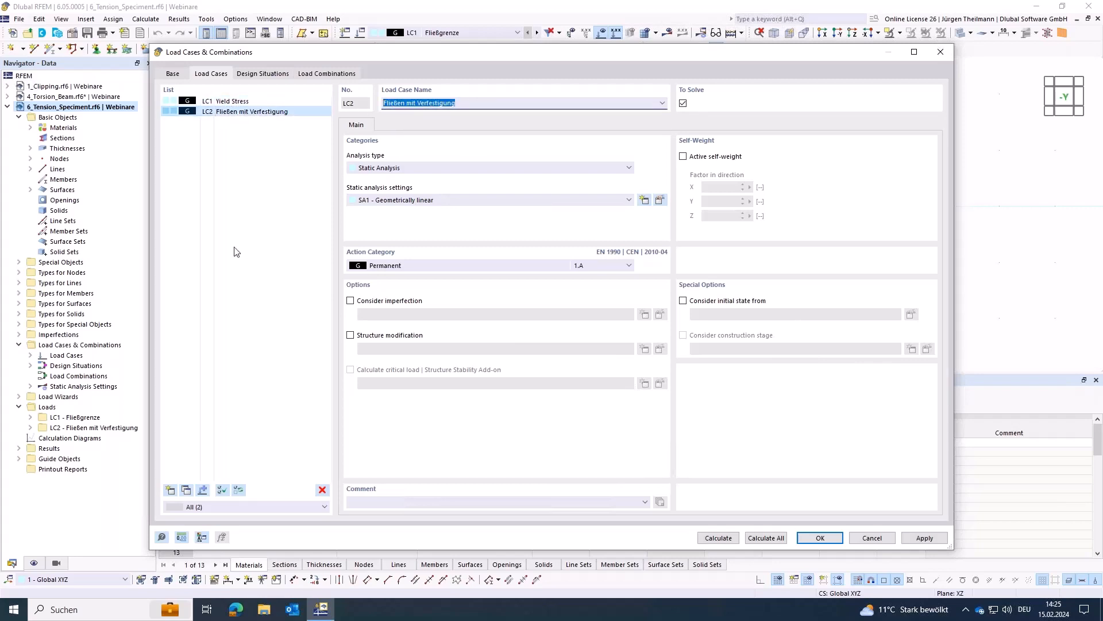
type("Plastic Deformation")
key("Return")
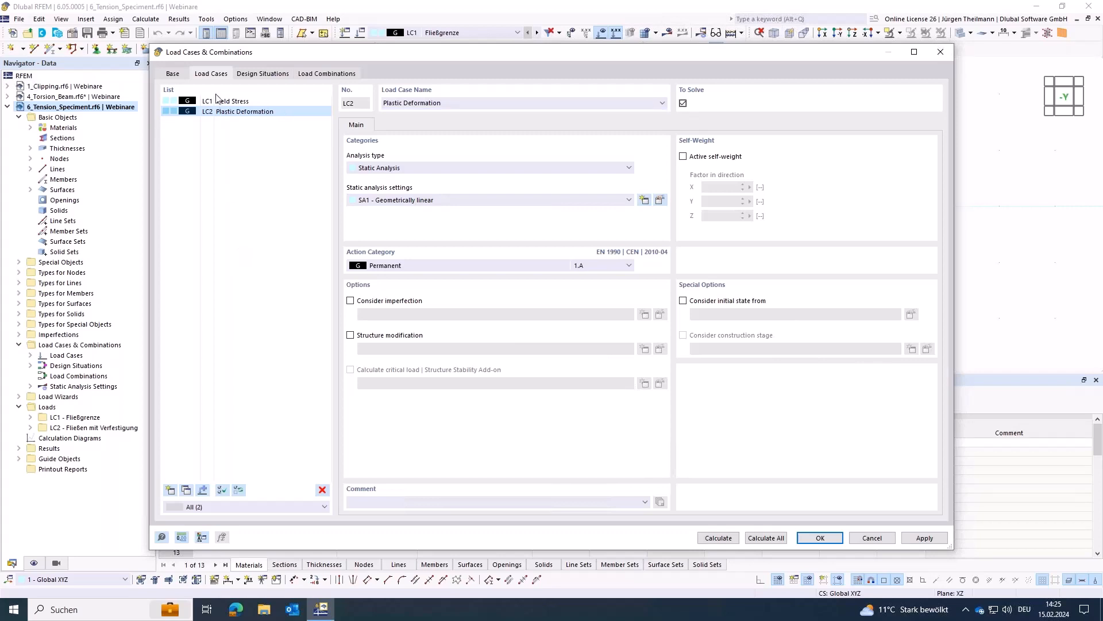
left_click(236, 102)
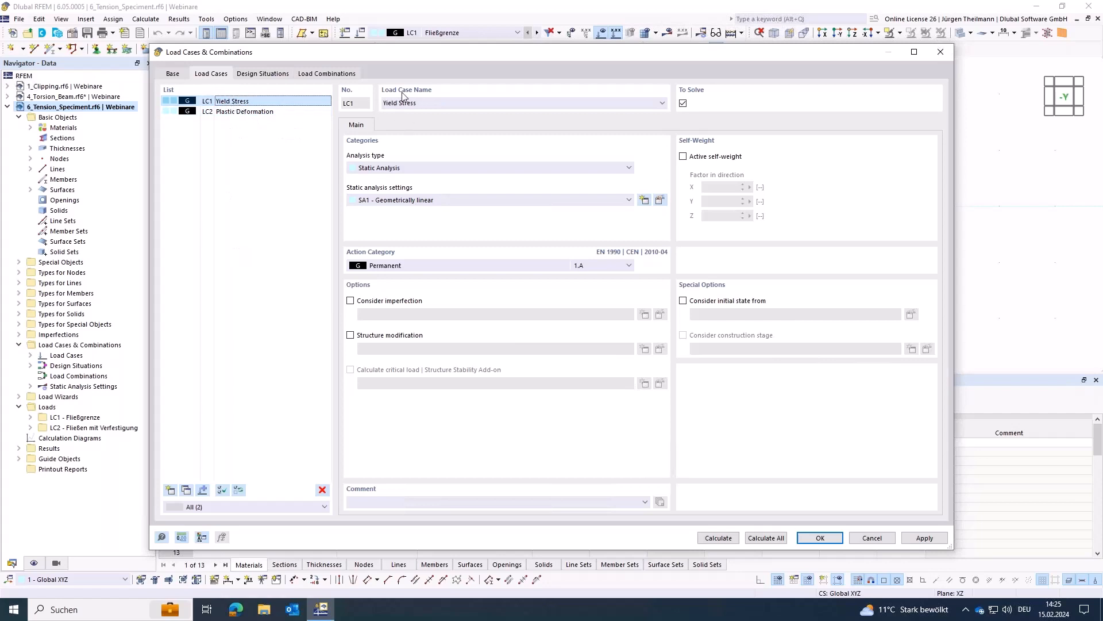
left_click(837, 543)
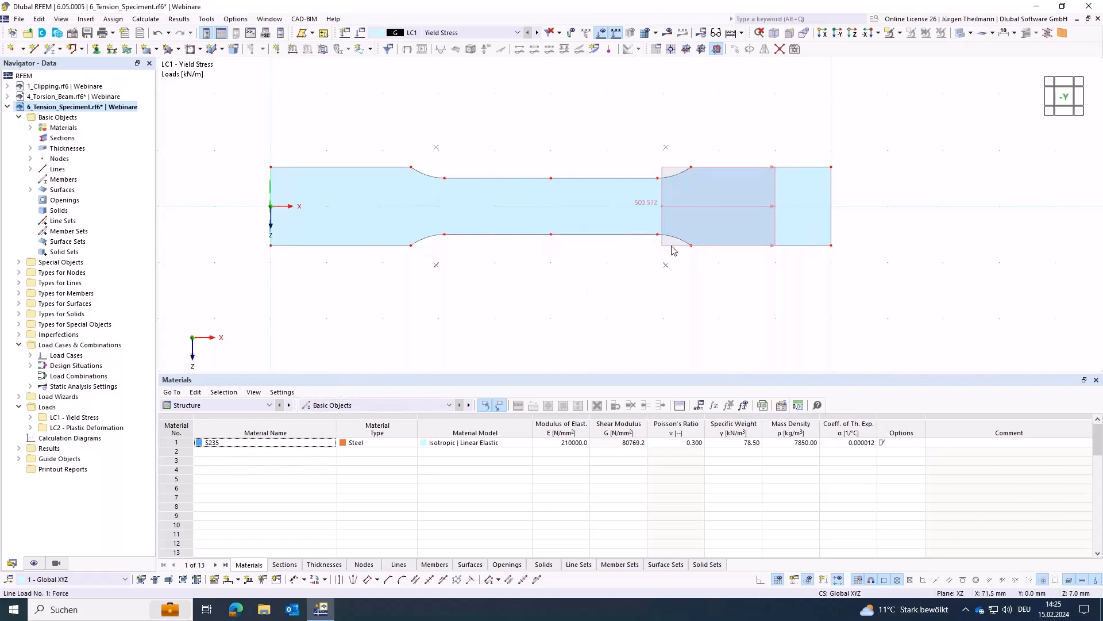
- Review the stress calculation in the LC1 line load's comment and set the load on line 5 to display on the opposite side
mouse_move(674, 250)
double_click(673, 249)
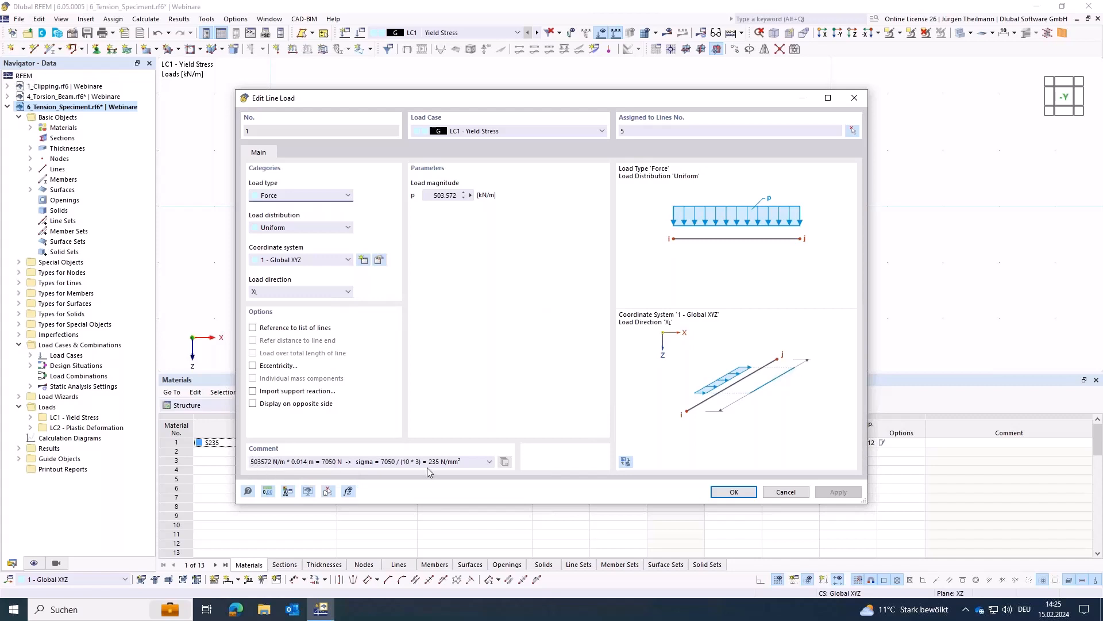
left_click_drag(429, 461, 436, 461)
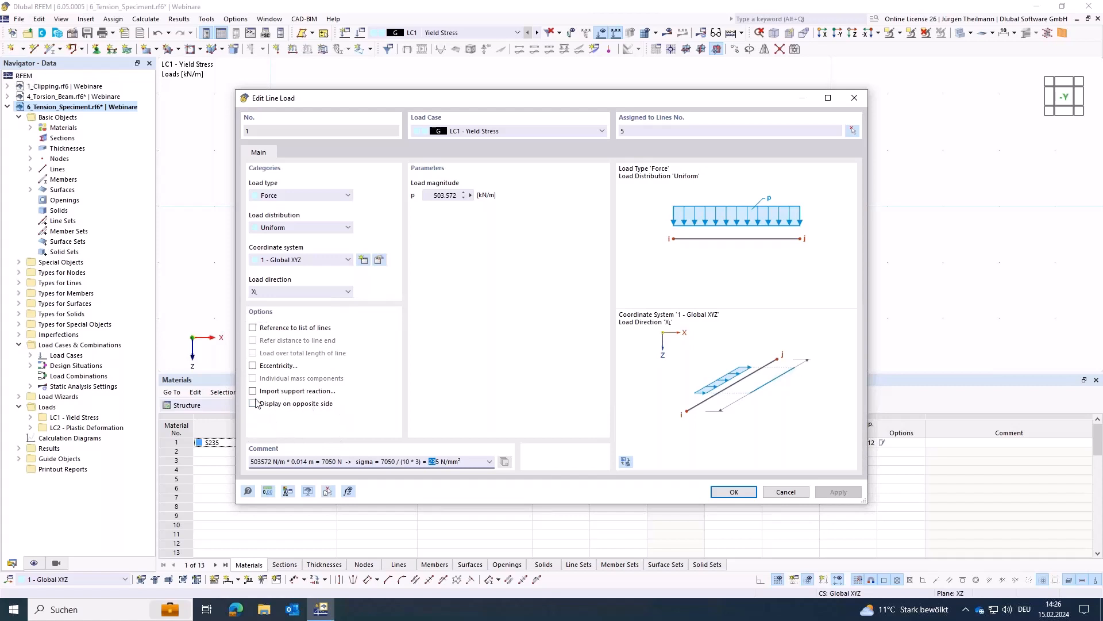
left_click_drag(632, 102, 616, 292)
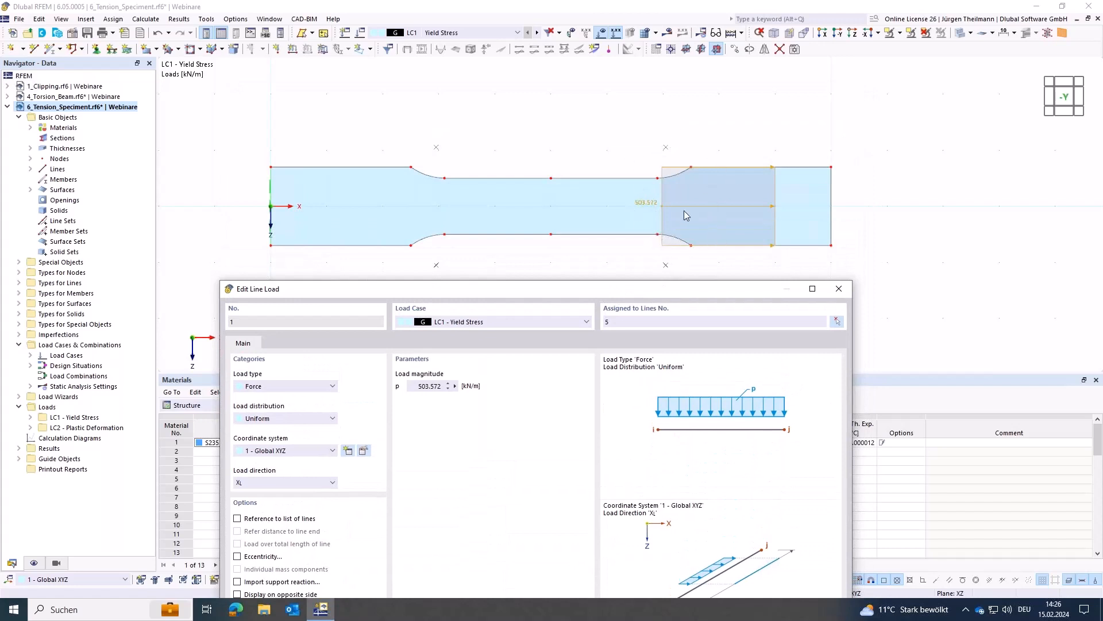
left_click_drag(488, 291, 462, 126)
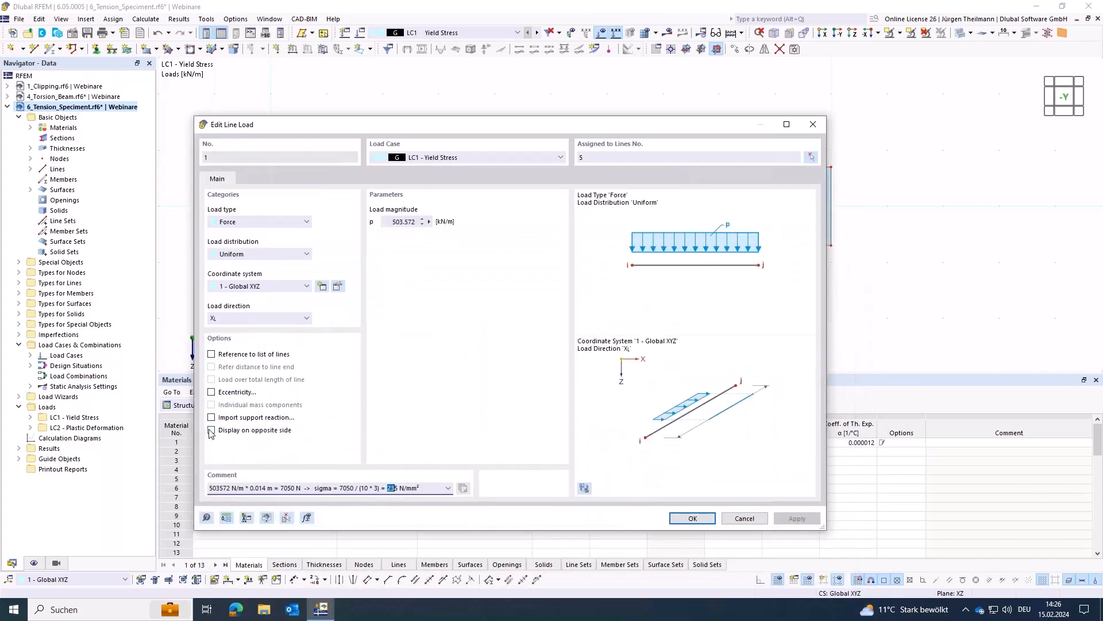
left_click(692, 518)
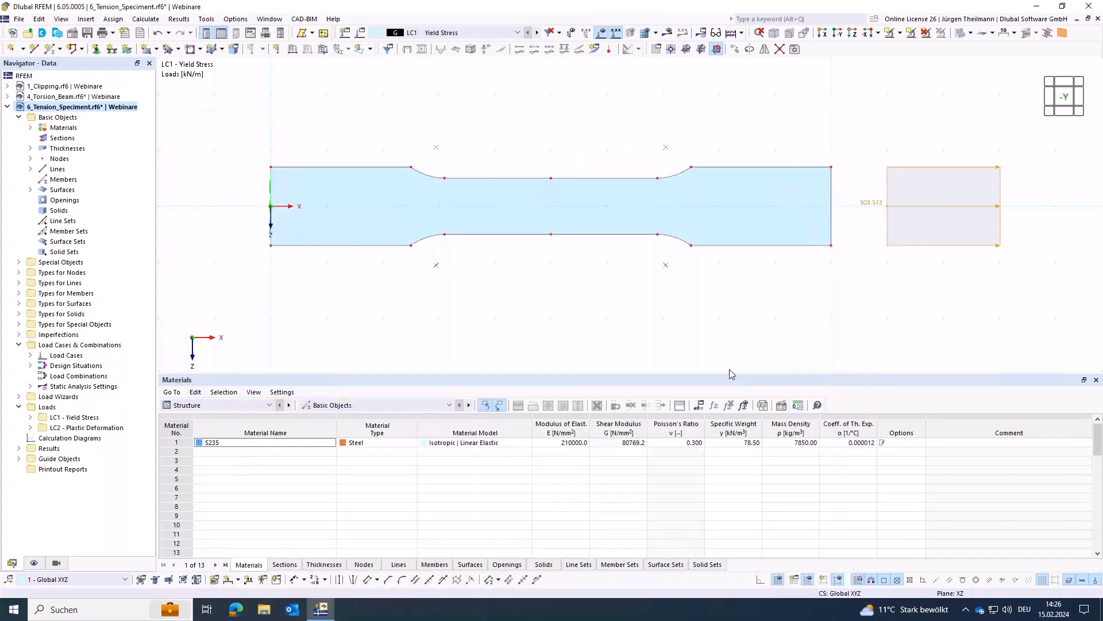
- Create load case LC3 named 0 that considers the initial state from LC1 - Yield Stress
middle_click_drag(702, 299, 659, 307)
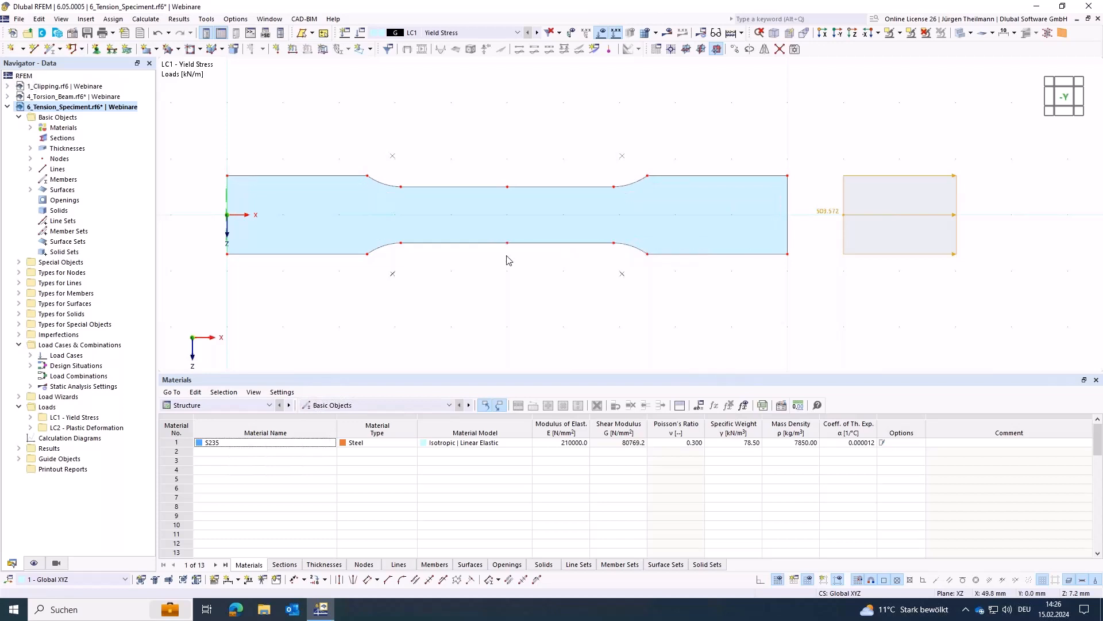
left_click(344, 34)
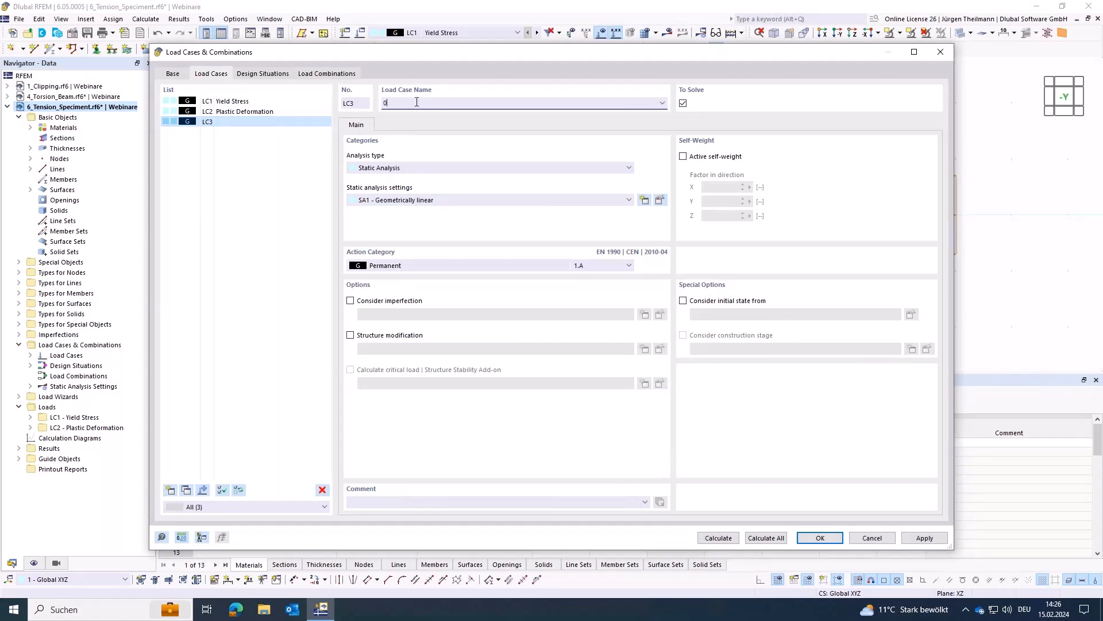
left_click(683, 301)
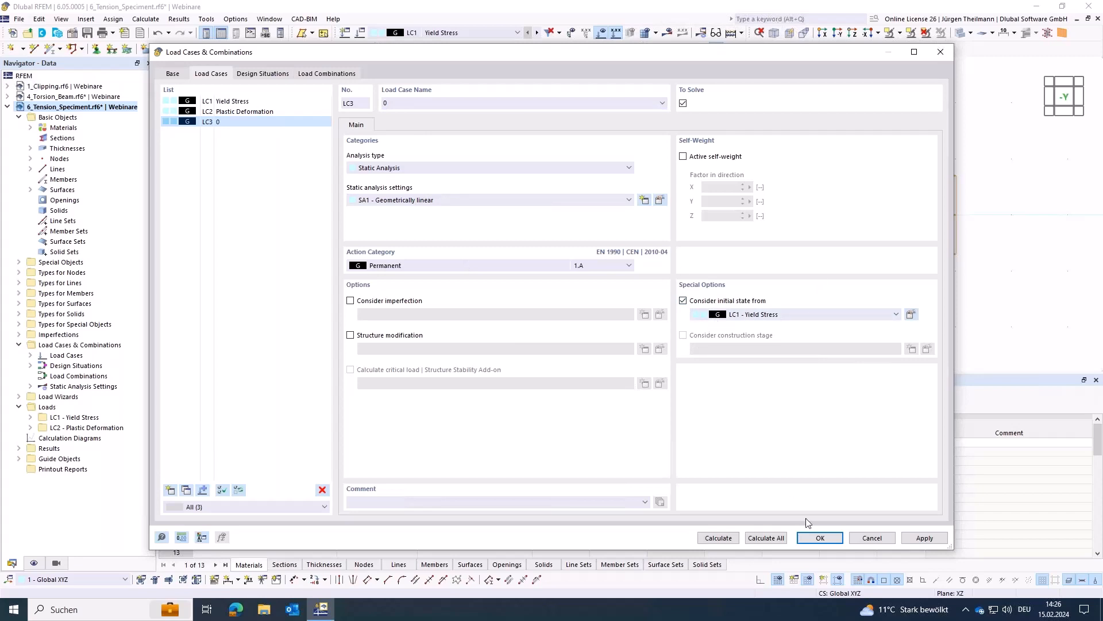
left_click(820, 538)
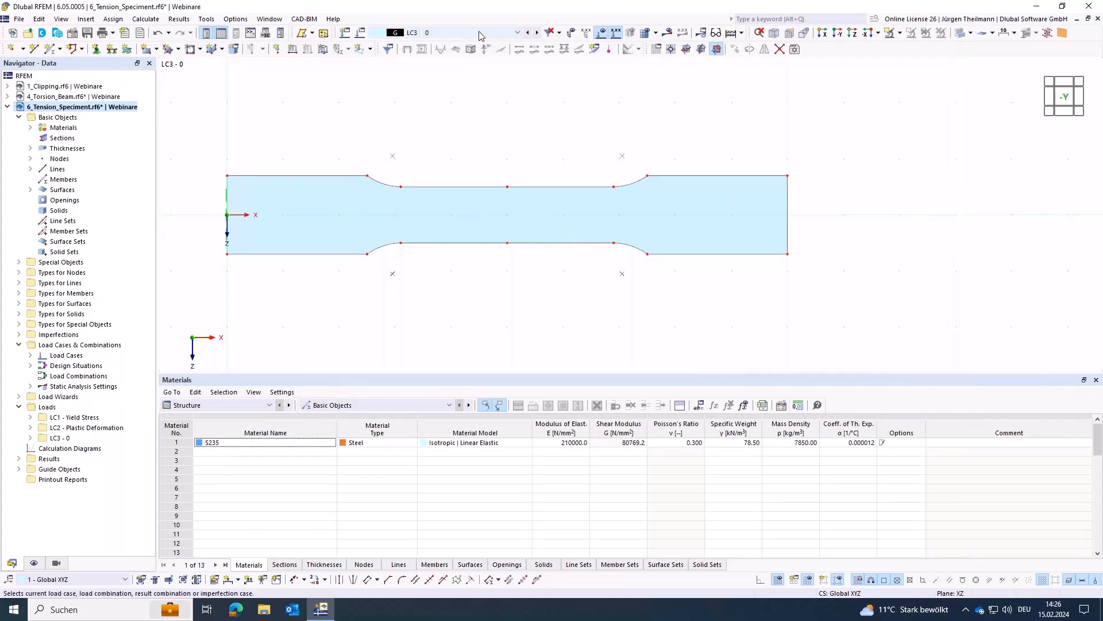
- Switch to load case LC1 - Yield Stress and calculate it to show the displacements in X
scroll(482, 35, "up", 2)
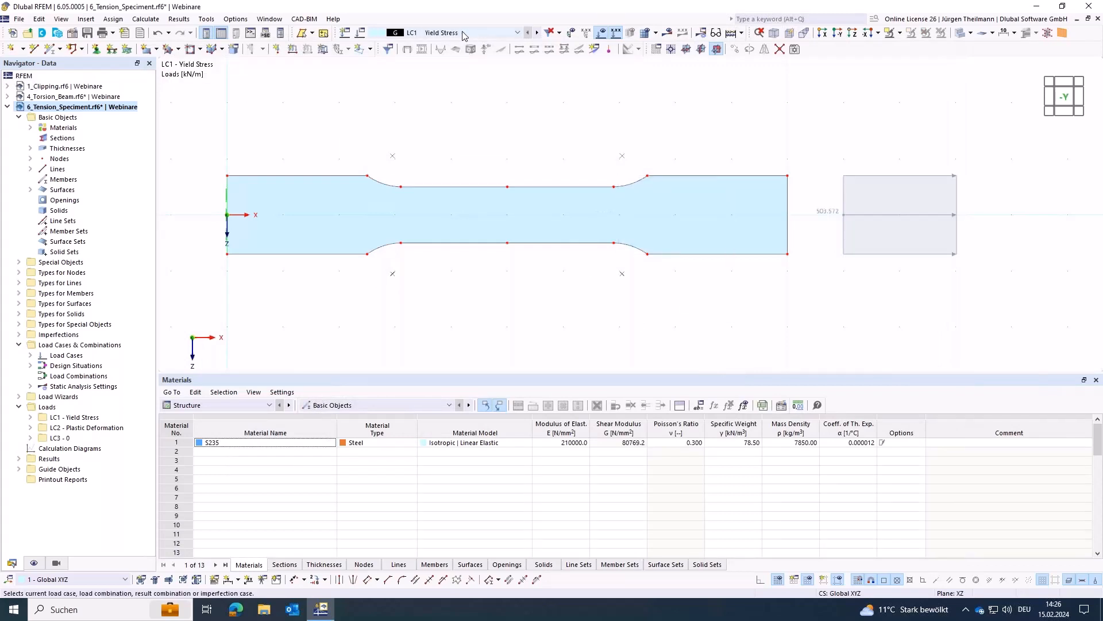
left_click(667, 33)
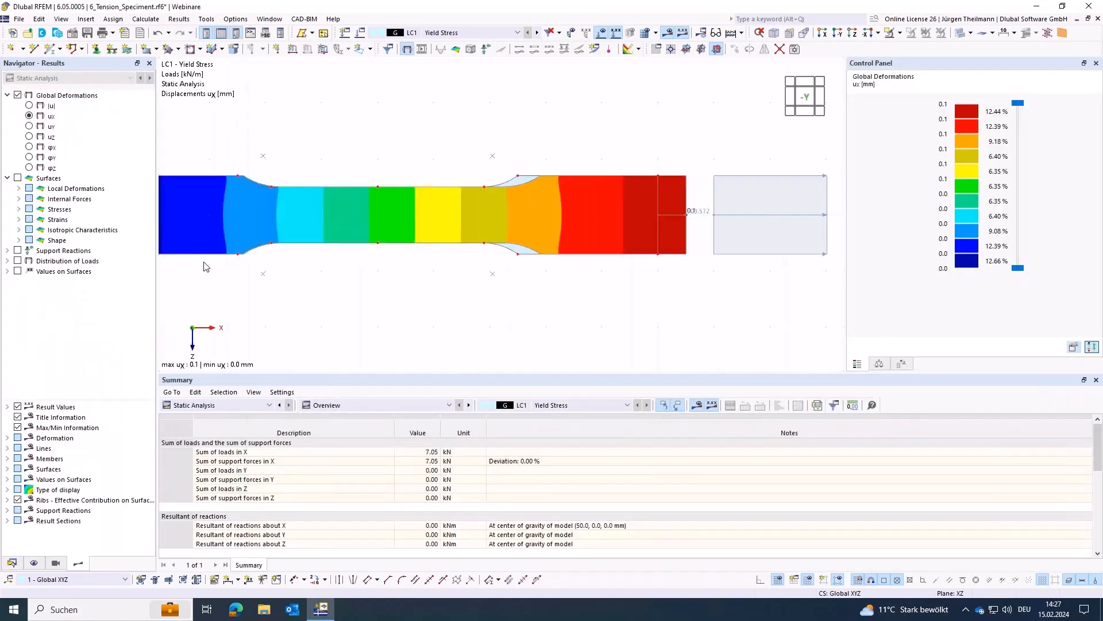
scroll(426, 315, "down", 1)
middle_click_drag(434, 305, 471, 286)
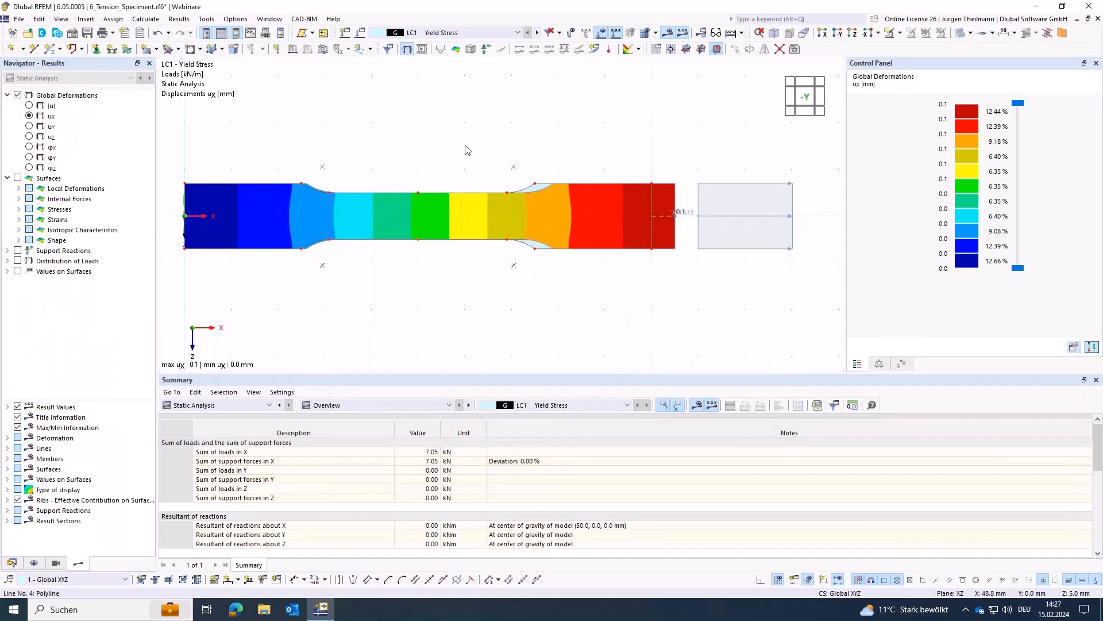
- Switch to load case LC3 and calculate it to show its displacements in X
left_click(487, 33)
left_click(456, 61)
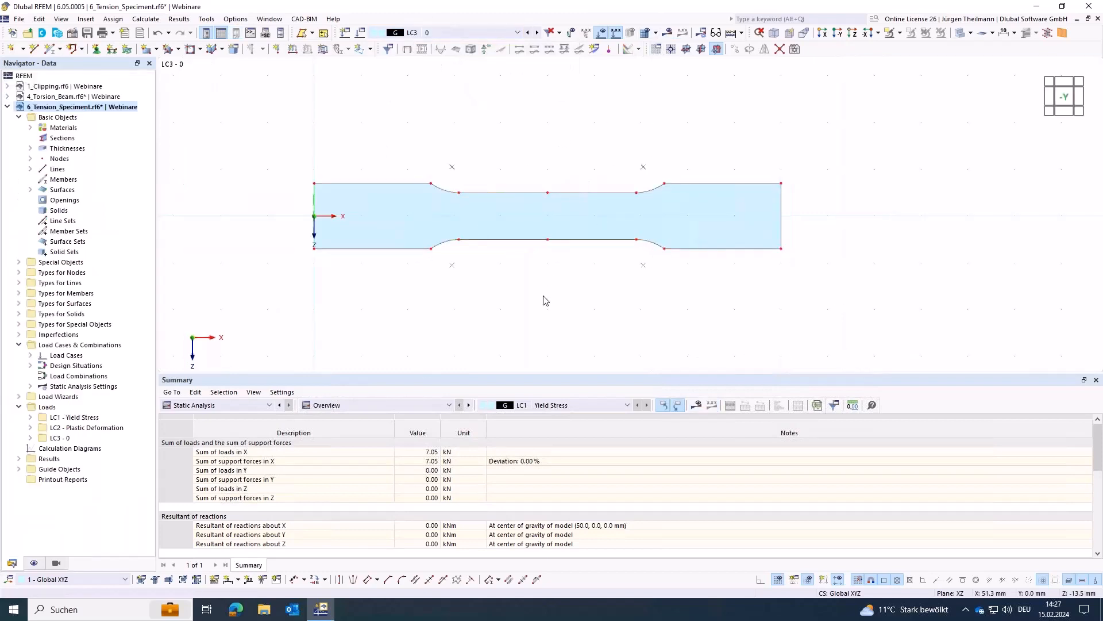
left_click(668, 34)
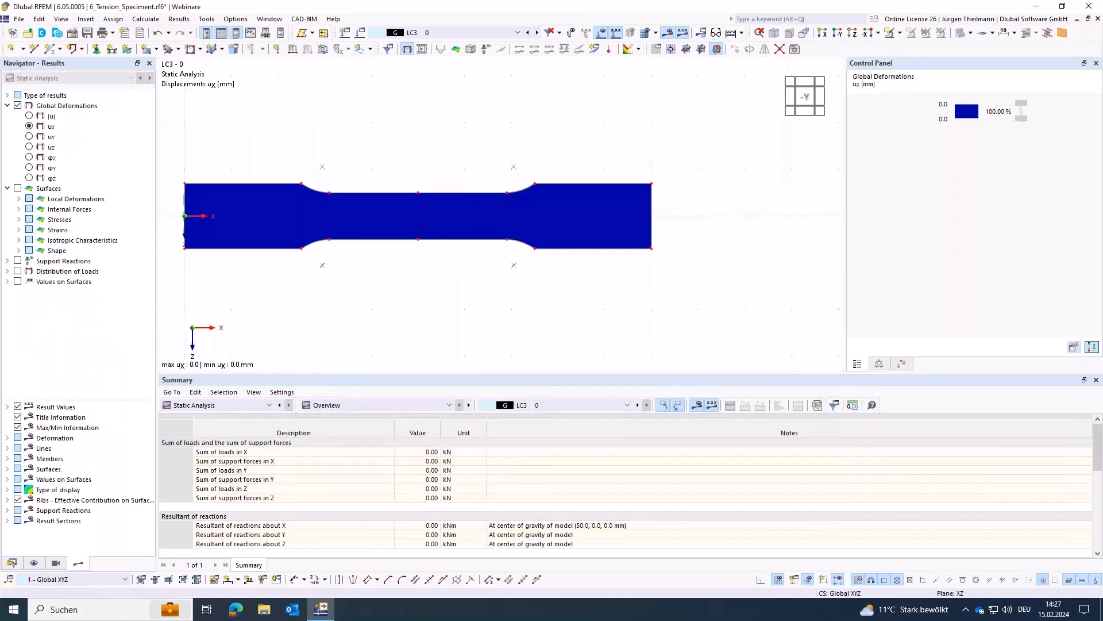
middle_click_drag(456, 313, 479, 311)
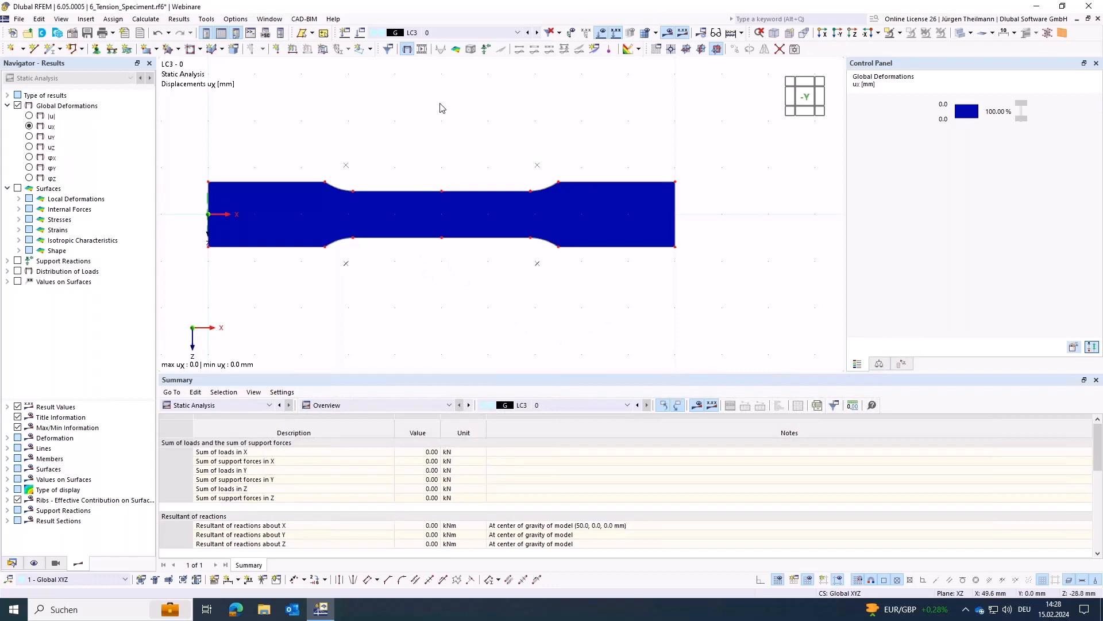
- Switch to load case LC2 - Plastic Deformation to show its line load on the specimen
left_click(508, 31)
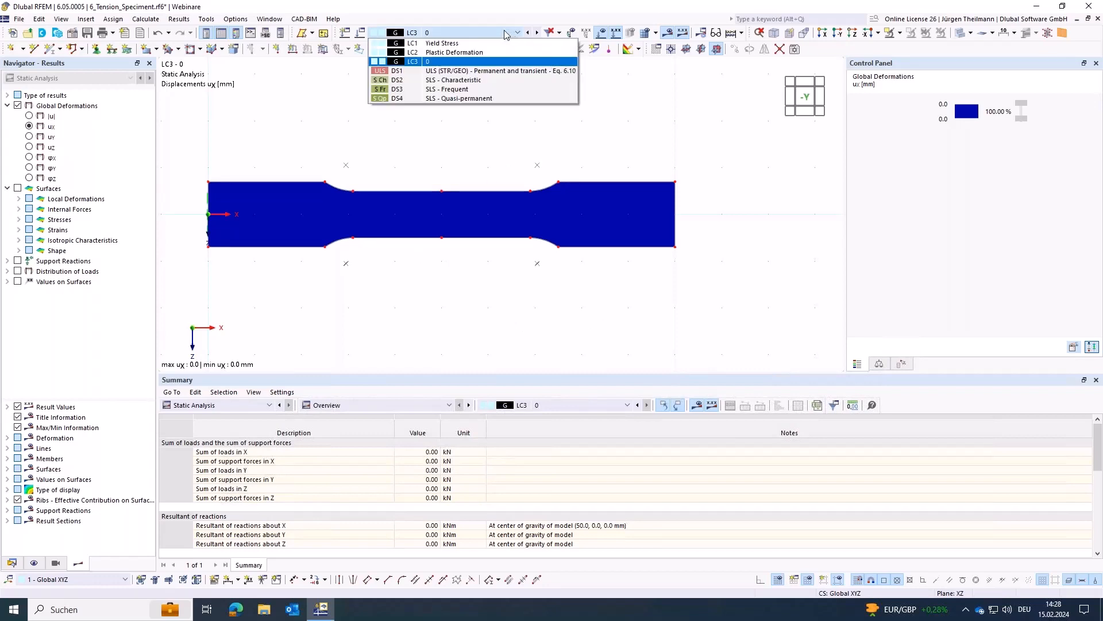
left_click(460, 55)
middle_click_drag(560, 305, 487, 306)
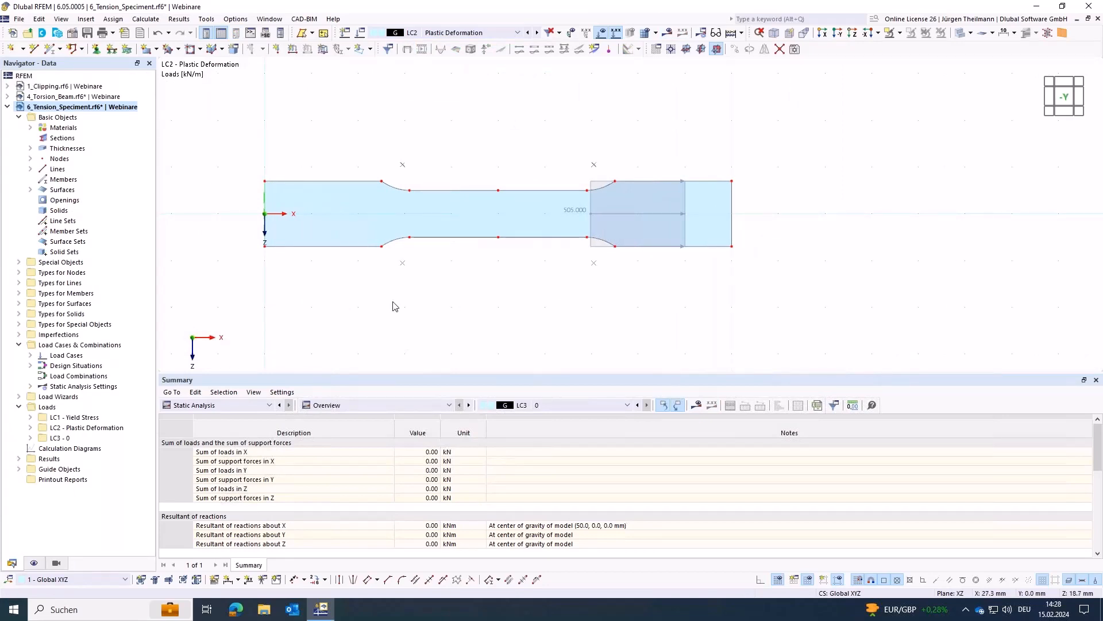
- Change the material model of S235 to Isotropic | Plastic (Surfaces/Solids) and accept deleting all results
left_click(31, 128)
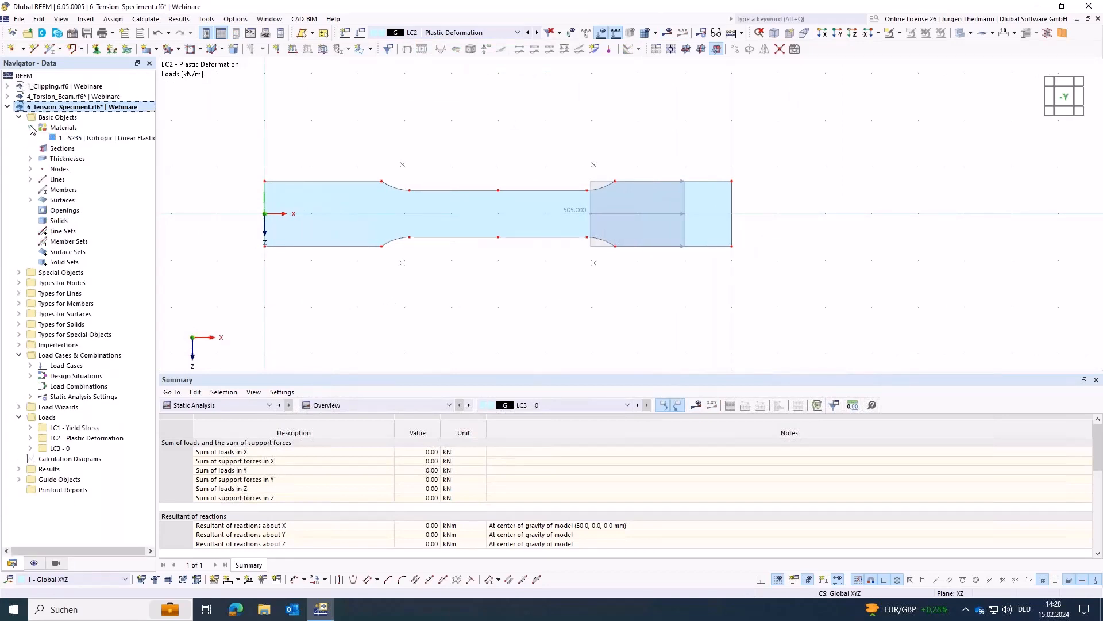
double_click(86, 139)
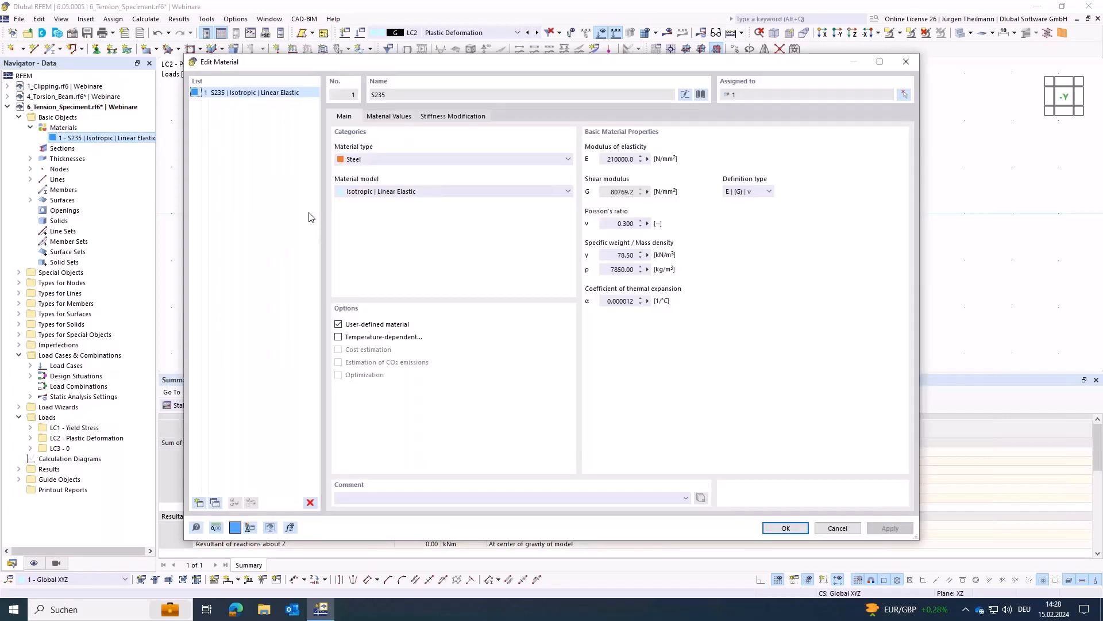
left_click(519, 193)
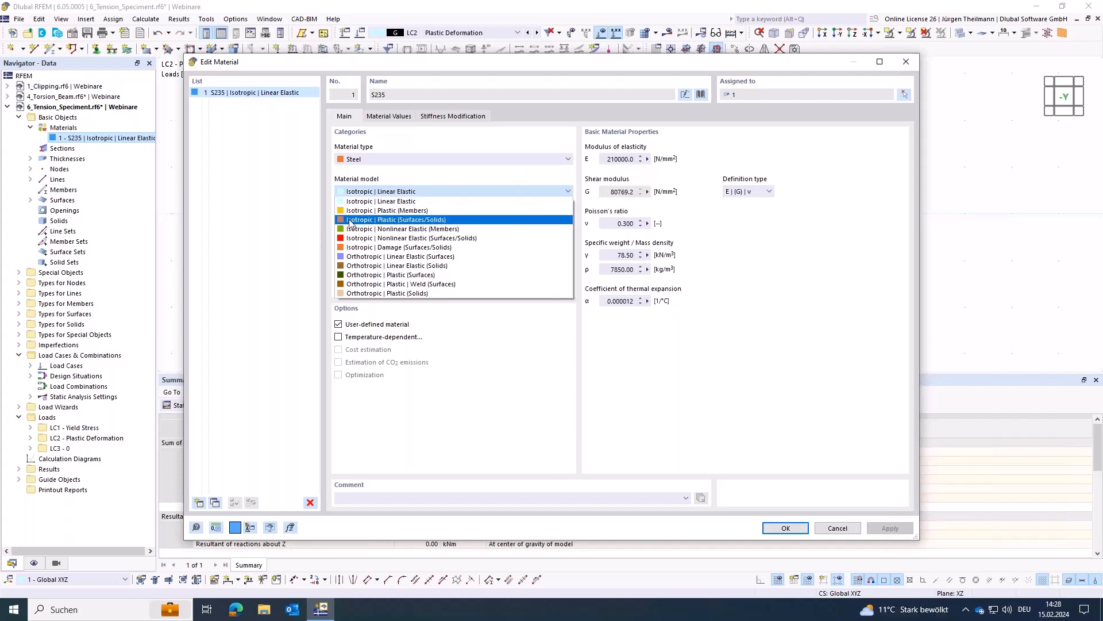
key("Escape")
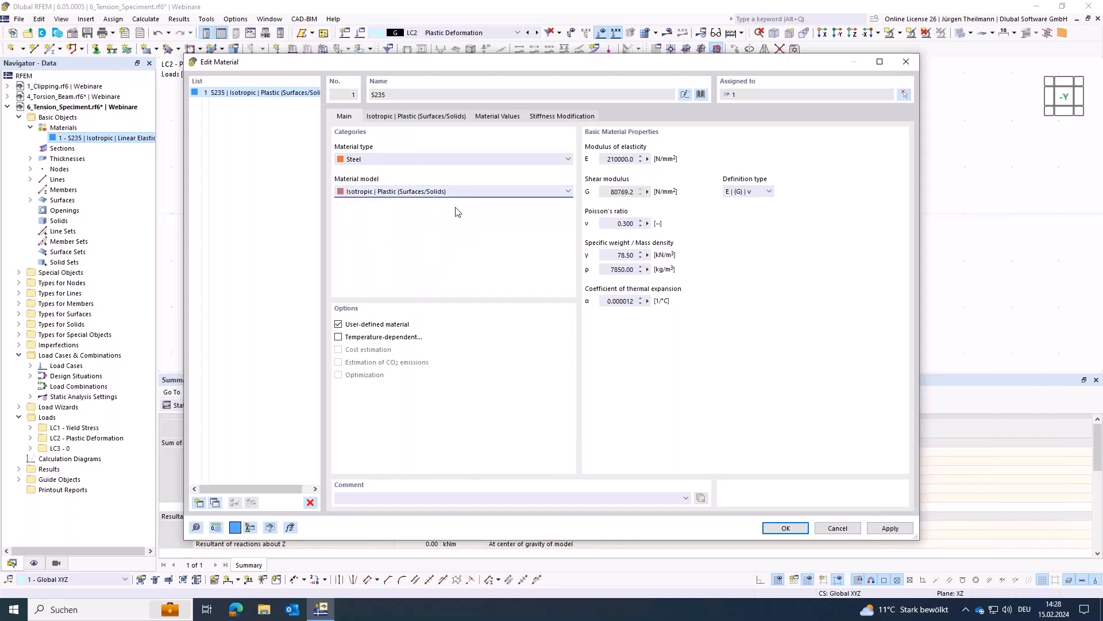
left_click(786, 528)
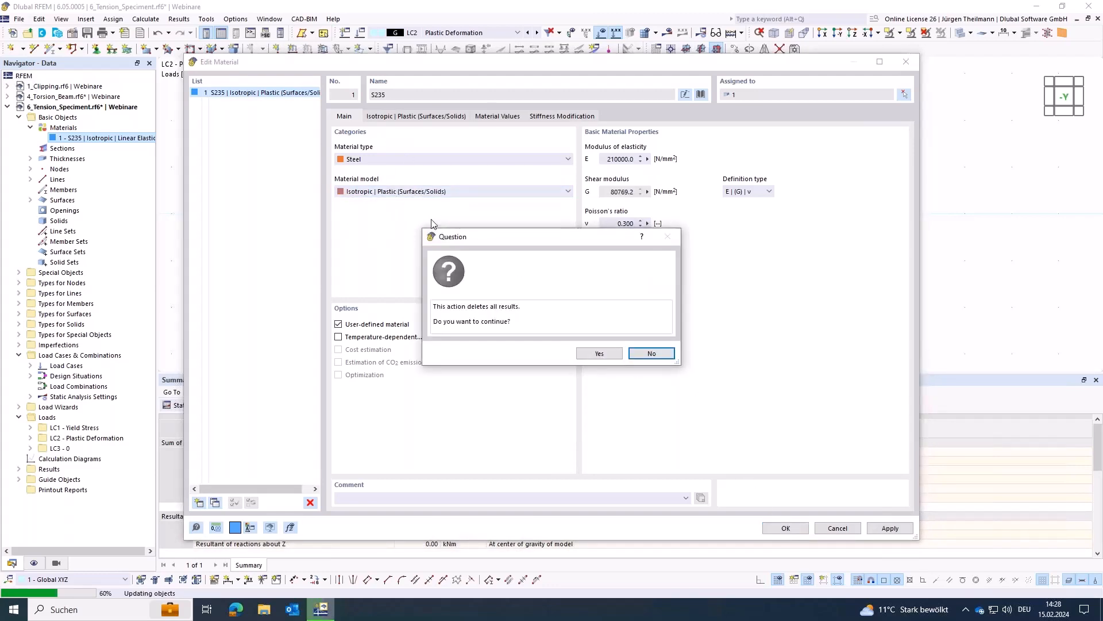
left_click(599, 353)
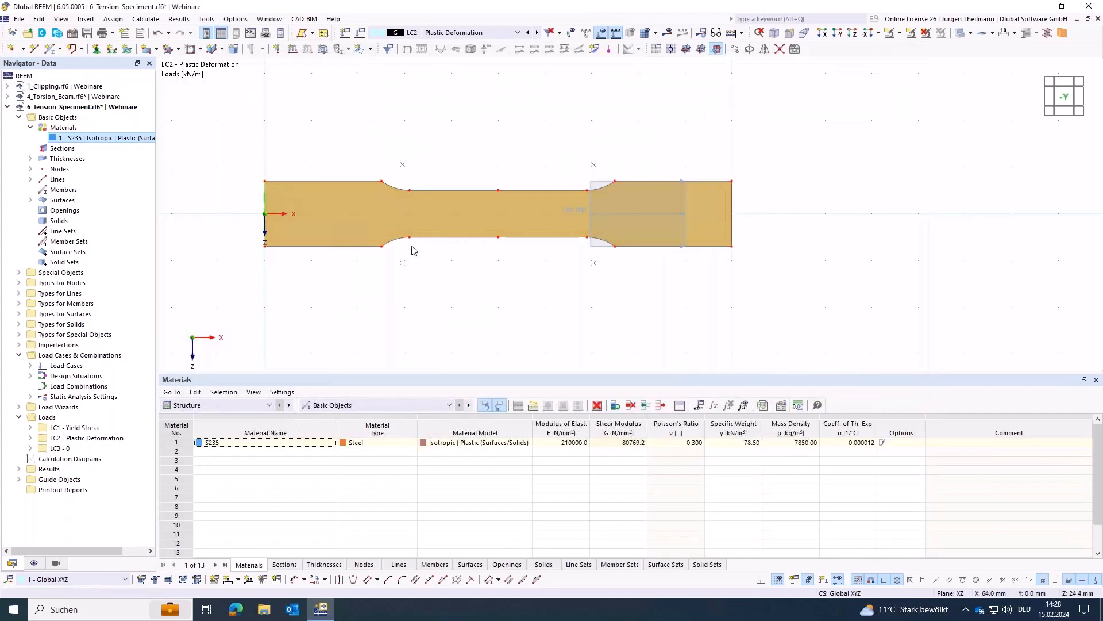
- Check in the model's base data that the Nonlinear Material Behavior add-on is activated
left_click(72, 33)
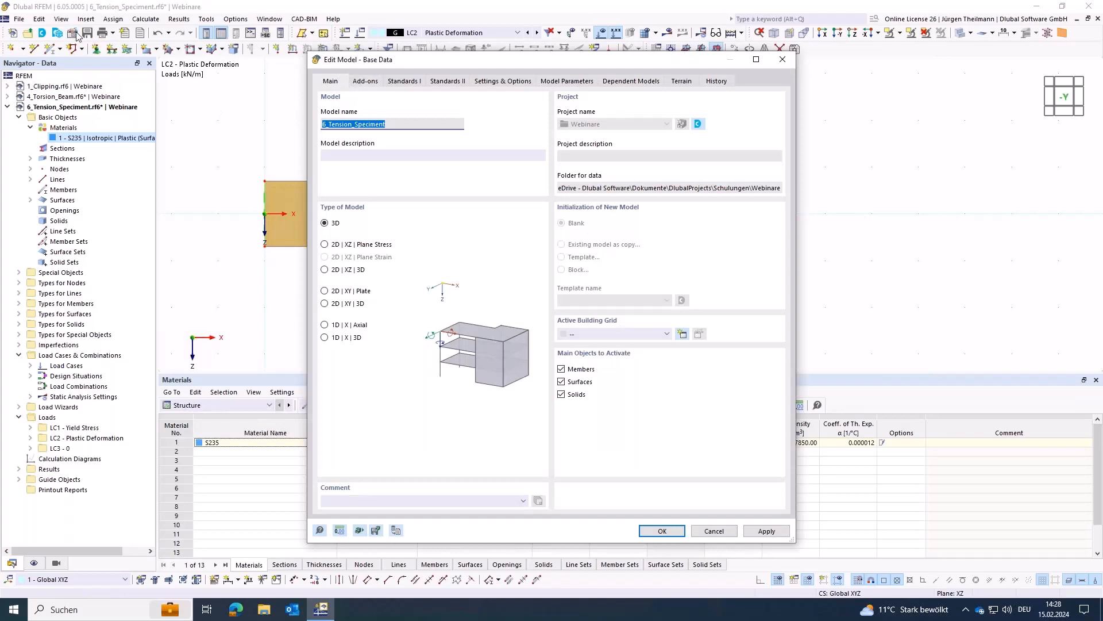
left_click(362, 82)
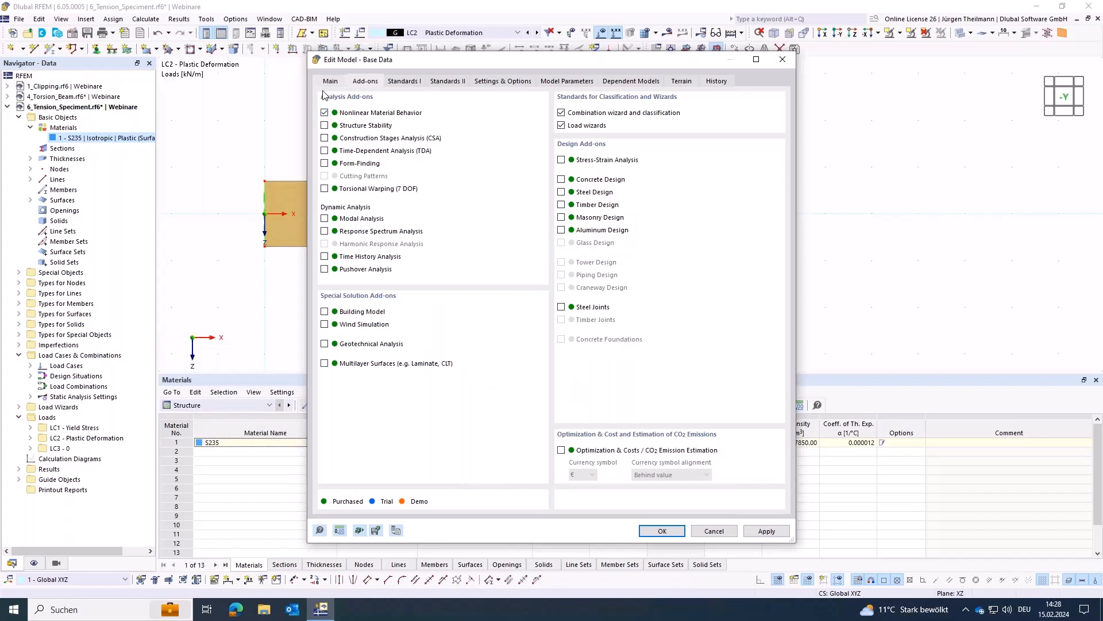
left_click(681, 531)
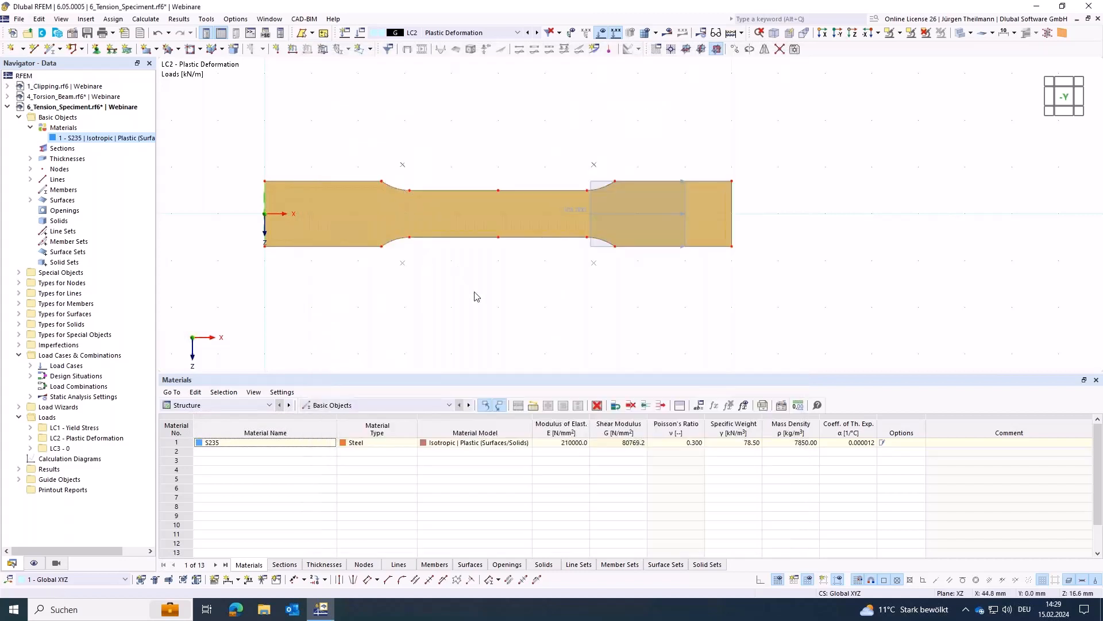
- Set the LC2 line load on the tension specimen to display on the opposite side
left_click(592, 246)
double_click(593, 248)
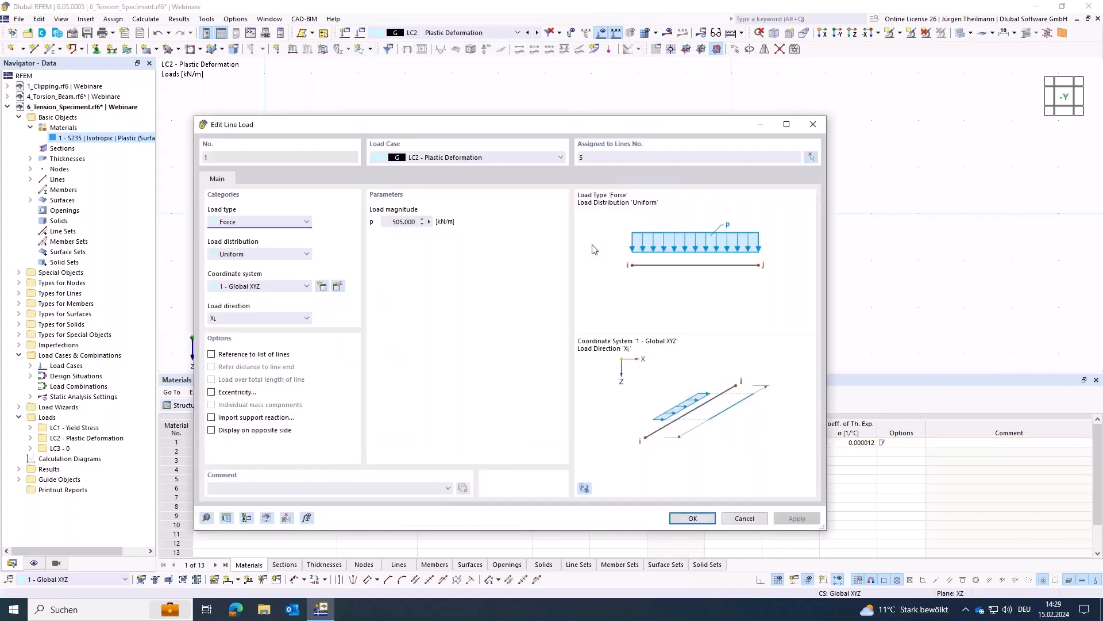
left_click(212, 431)
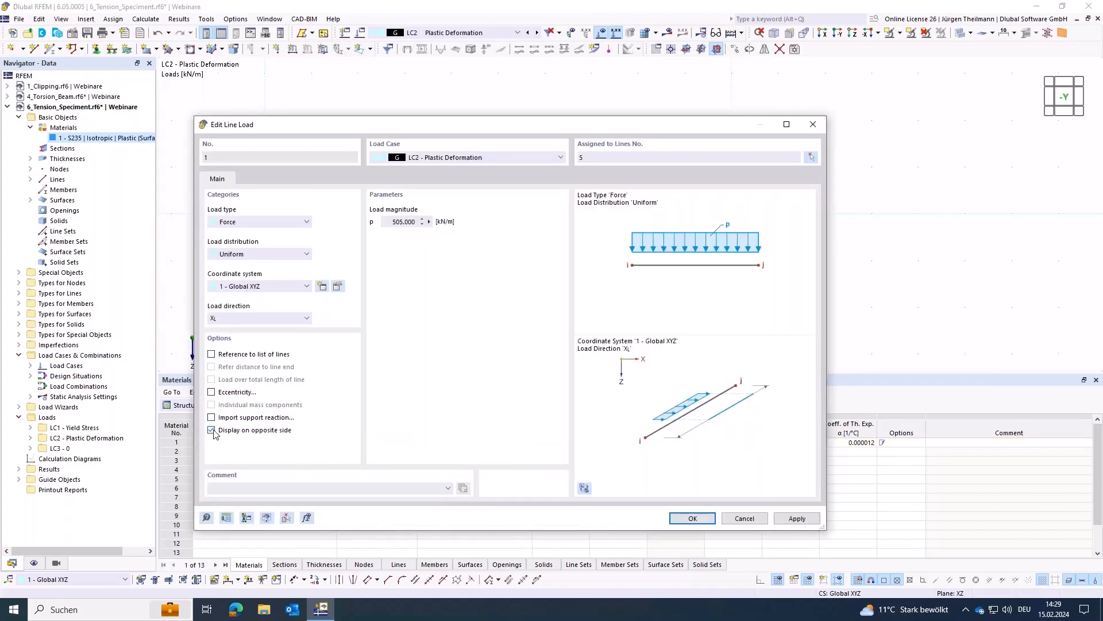
left_click(693, 518)
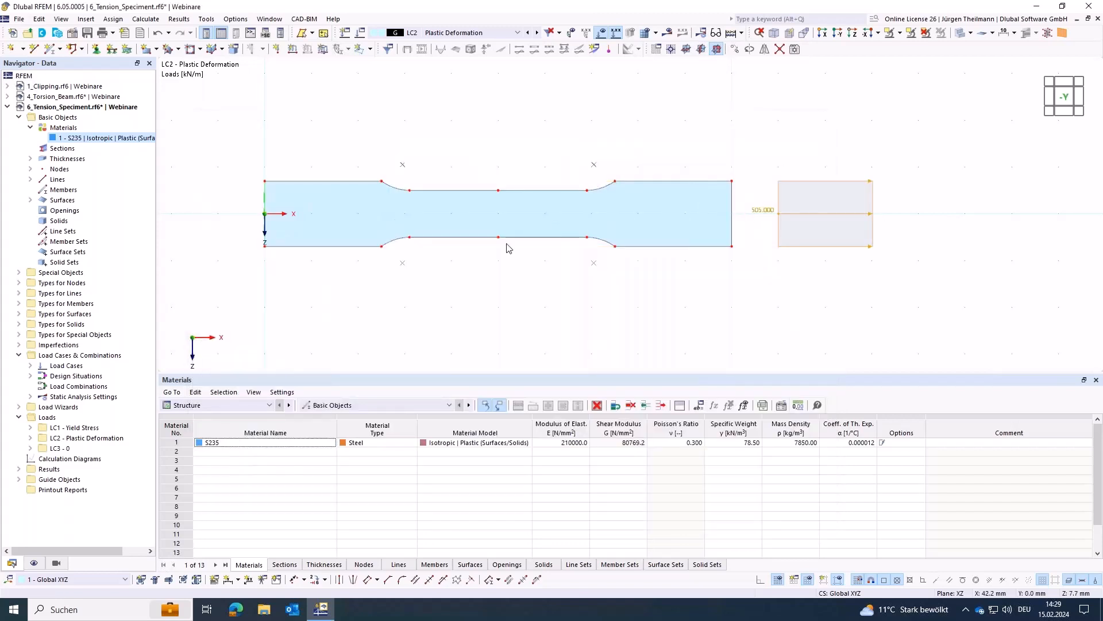
- Deselect the line load and calculate LC2 - Plastic Deformation to show the specimen's displacements in X
middle_click_drag(504, 281, 498, 289)
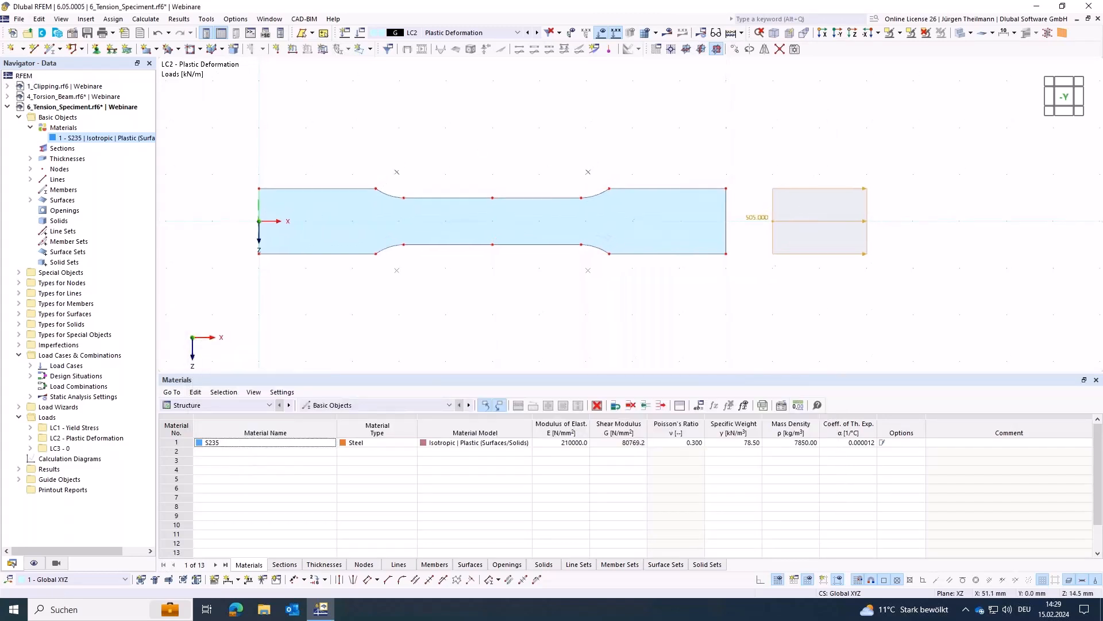
left_click(550, 298)
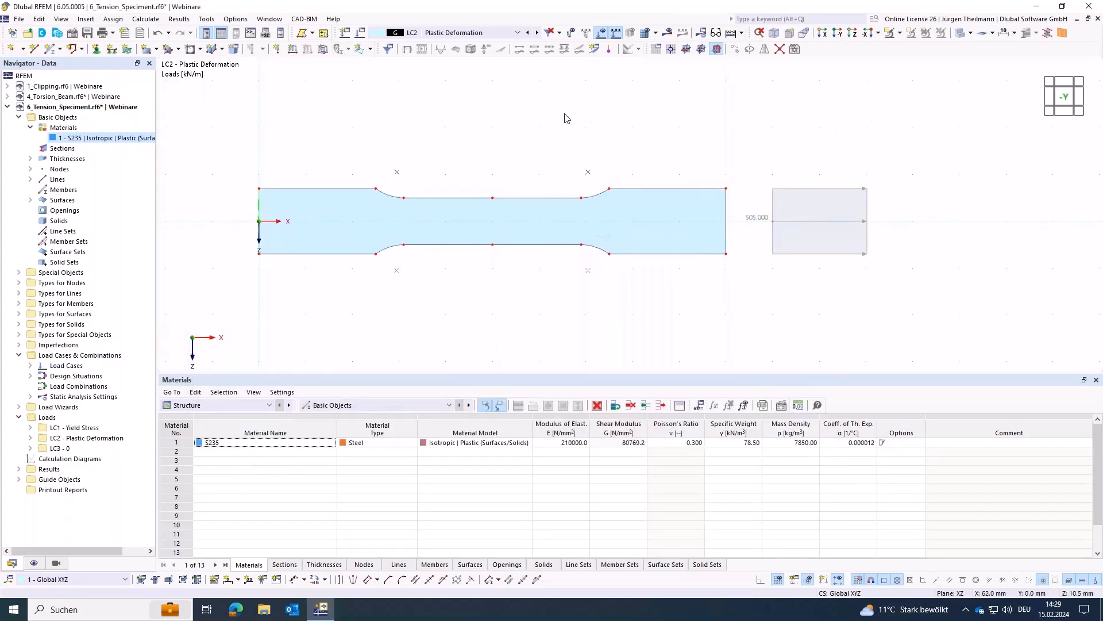
left_click(668, 33)
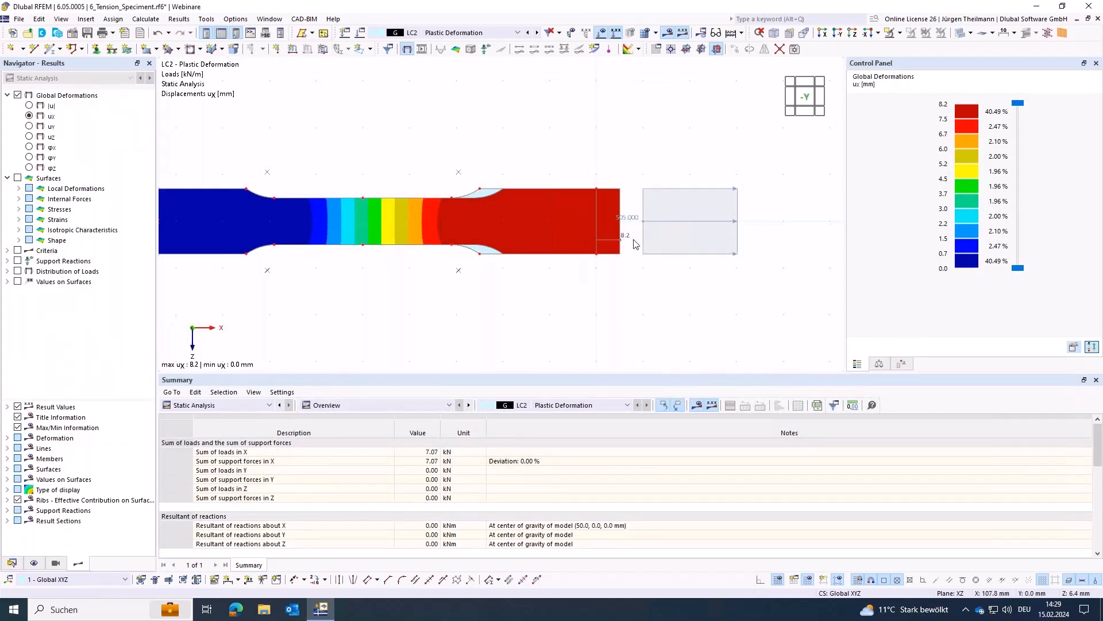
mouse_move(480, 257)
middle_mouse_down()
mouse_move(538, 263)
mouse_move(493, 267)
middle_mouse_up()
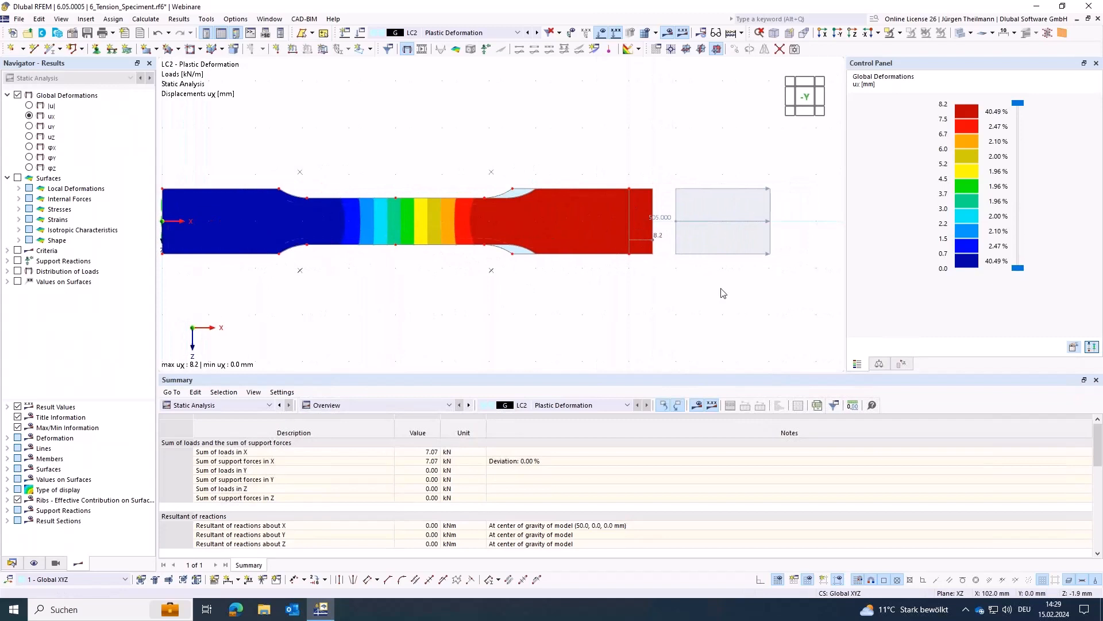
- Change the initial state considered in LC3 to LC2 - Plastic Deformation and calculate LC3 to show its displacements in X
left_click(359, 35)
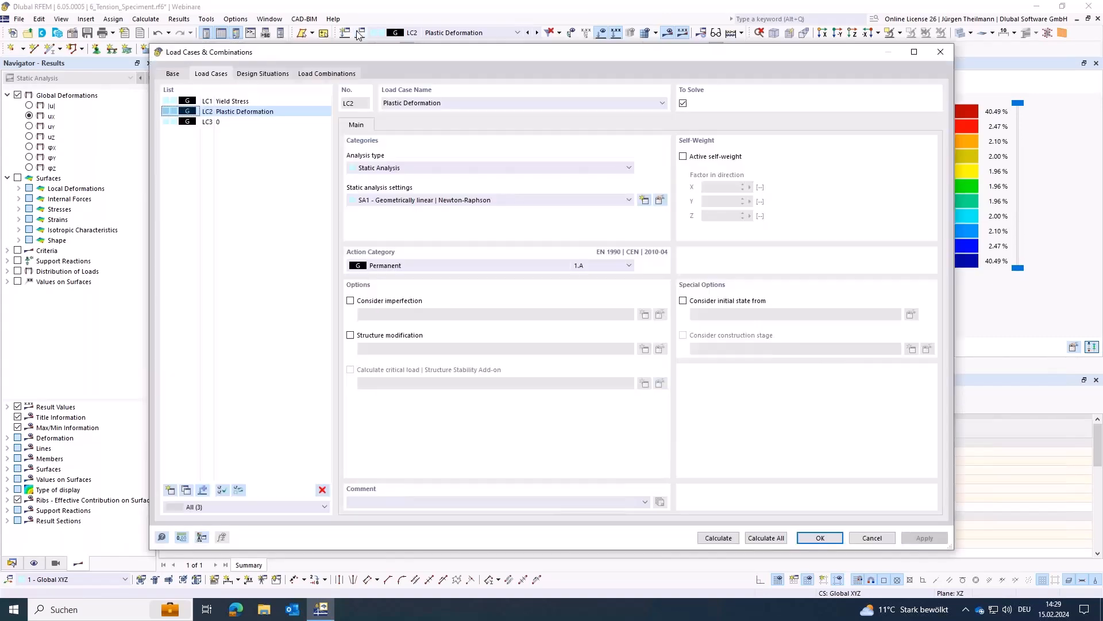
left_click(222, 122)
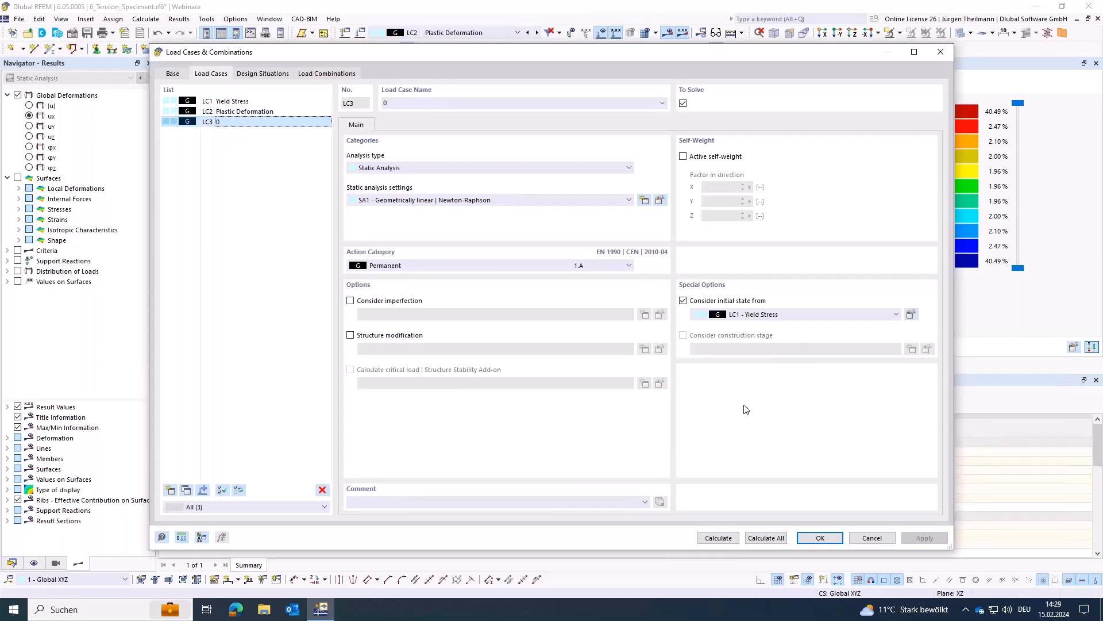
left_click(777, 319)
left_click(778, 333)
left_click(718, 538)
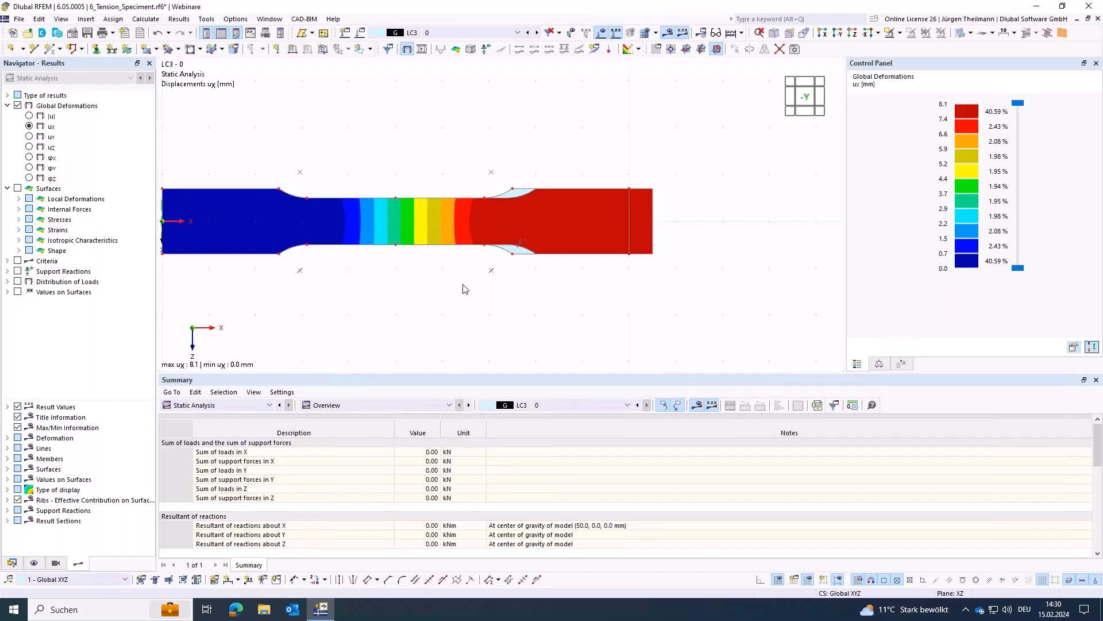
middle_click_drag(468, 278, 497, 275)
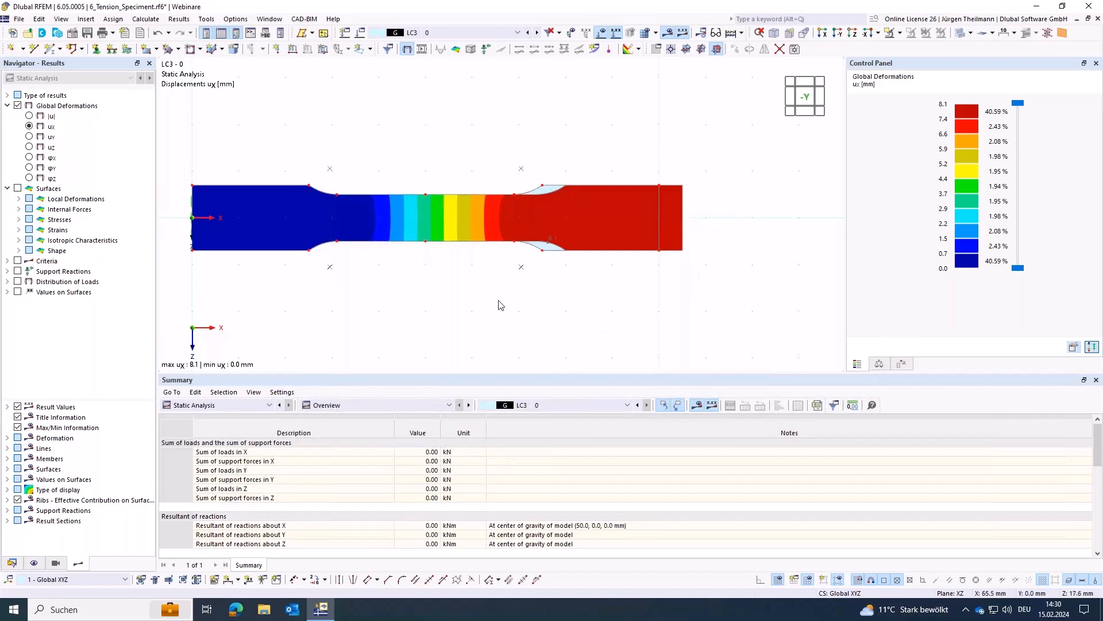
middle_click_drag(480, 298, 532, 281)
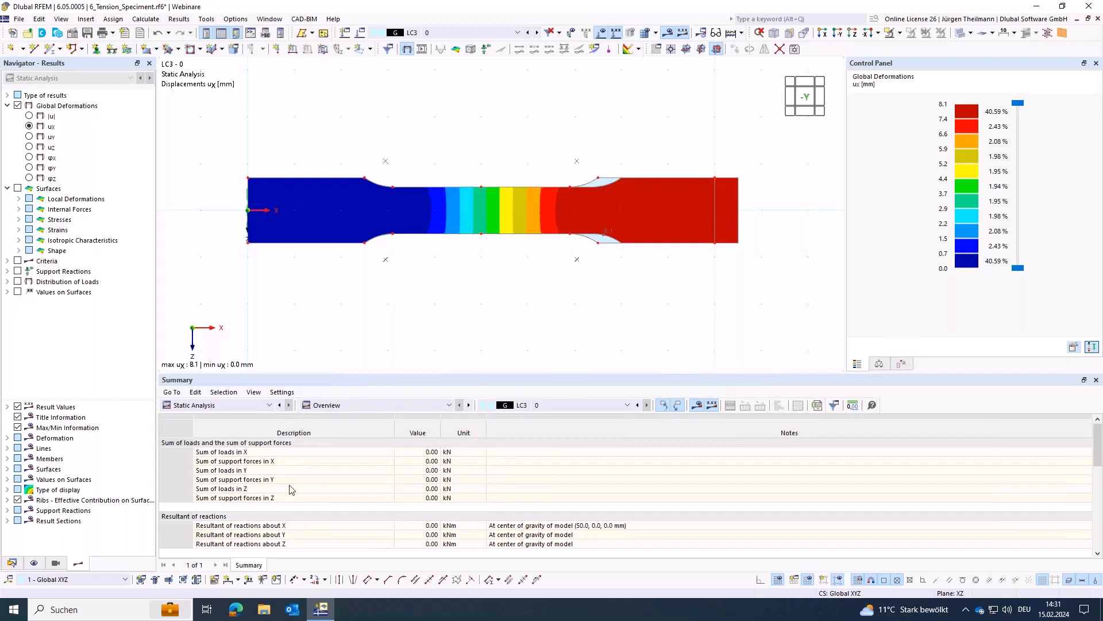
- Switch to the Dlubal website in Edge and start a new conversation with the AI assistant Mia
left_click(237, 610)
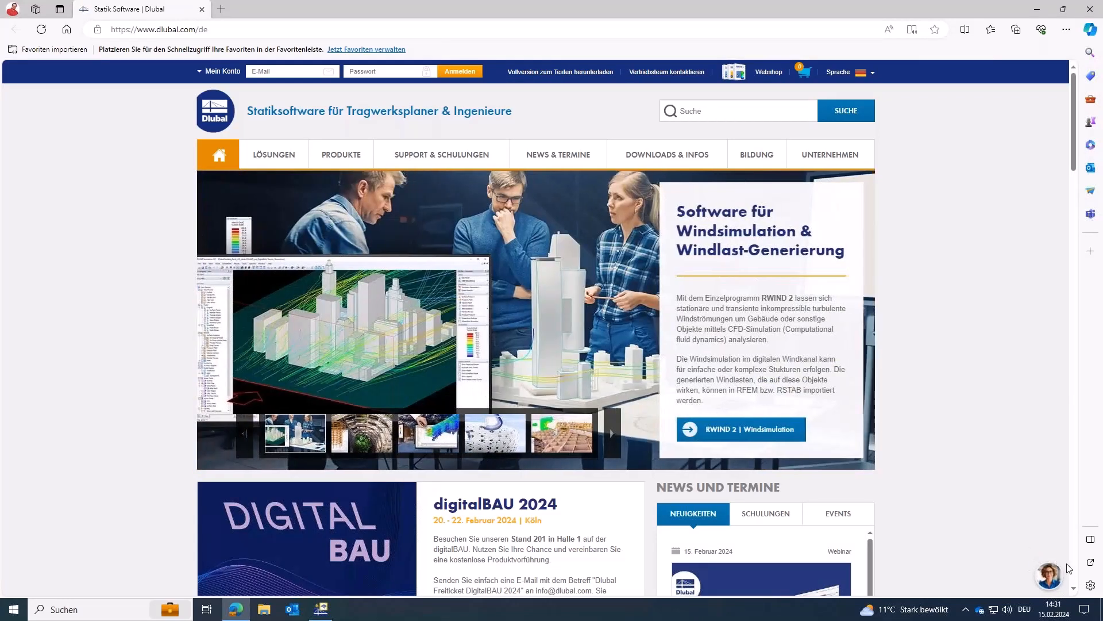
left_click(1048, 577)
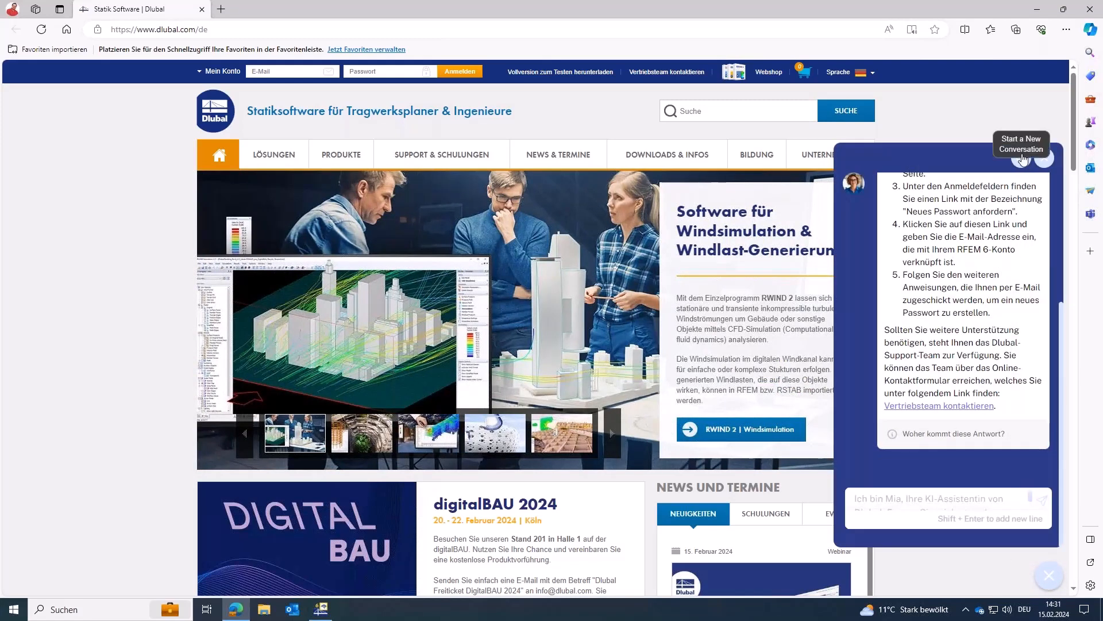
left_click(1022, 158)
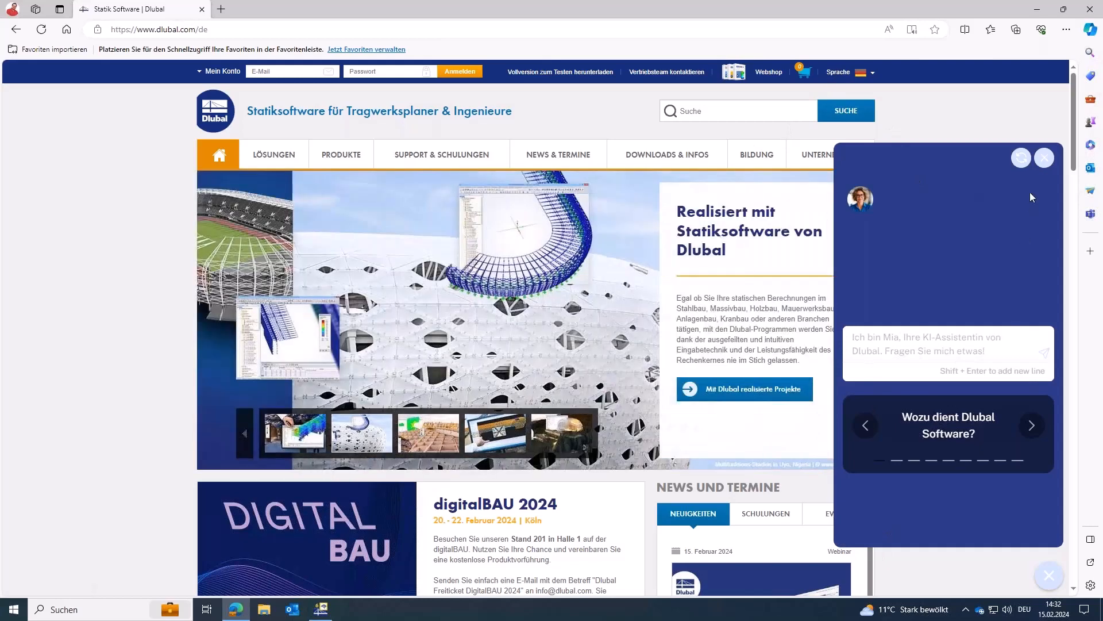
- Change the website language to English and reopen the AI assistant's chat
left_click(842, 75)
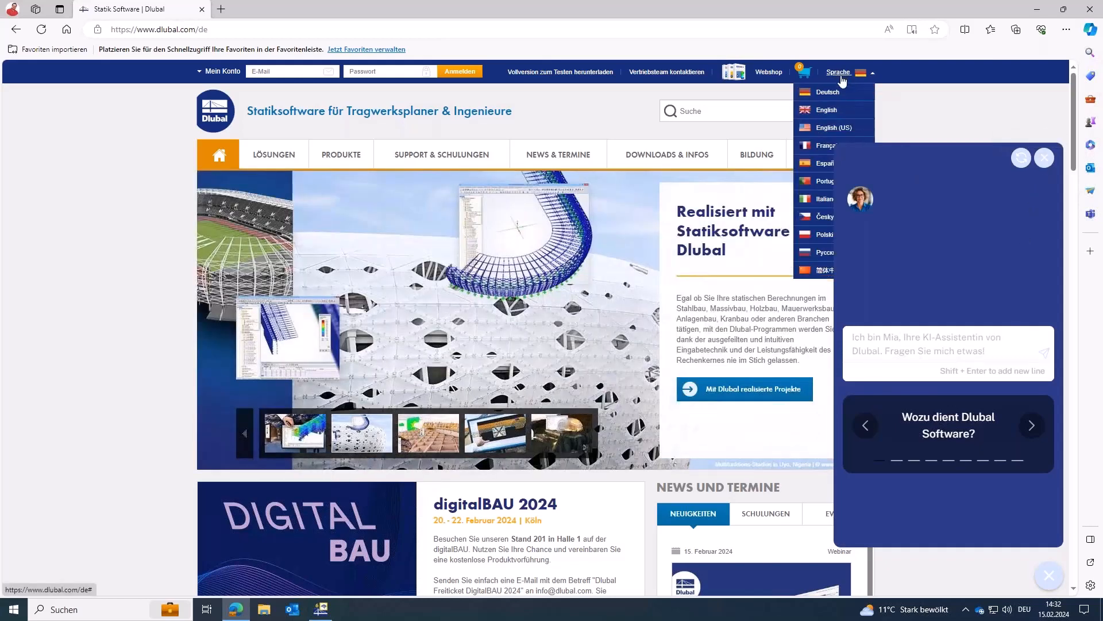
left_click(828, 112)
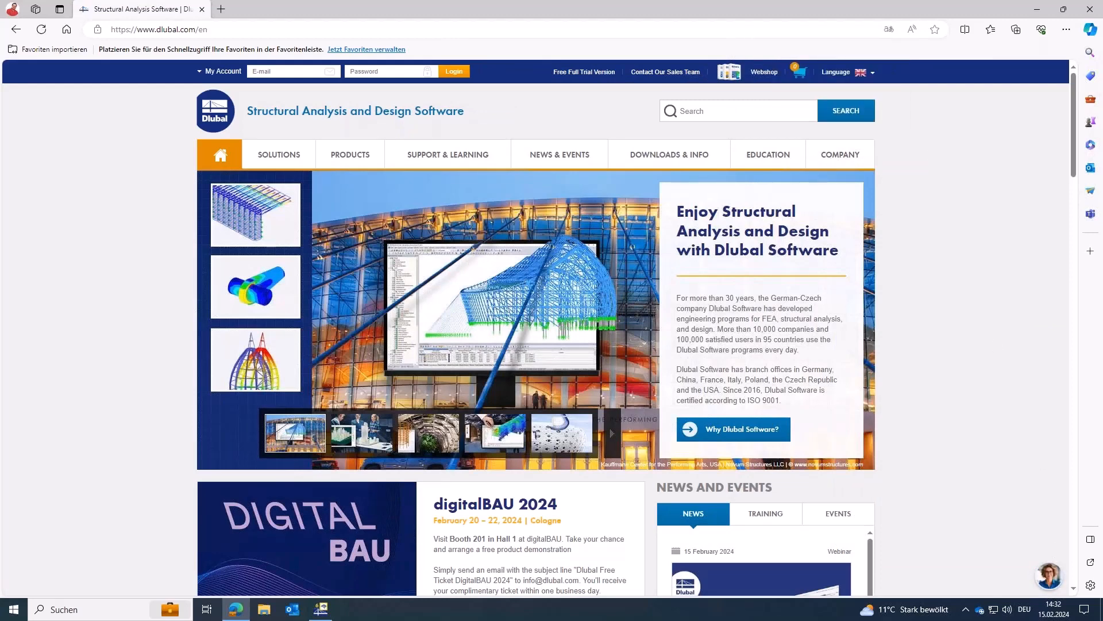
left_click(1044, 571)
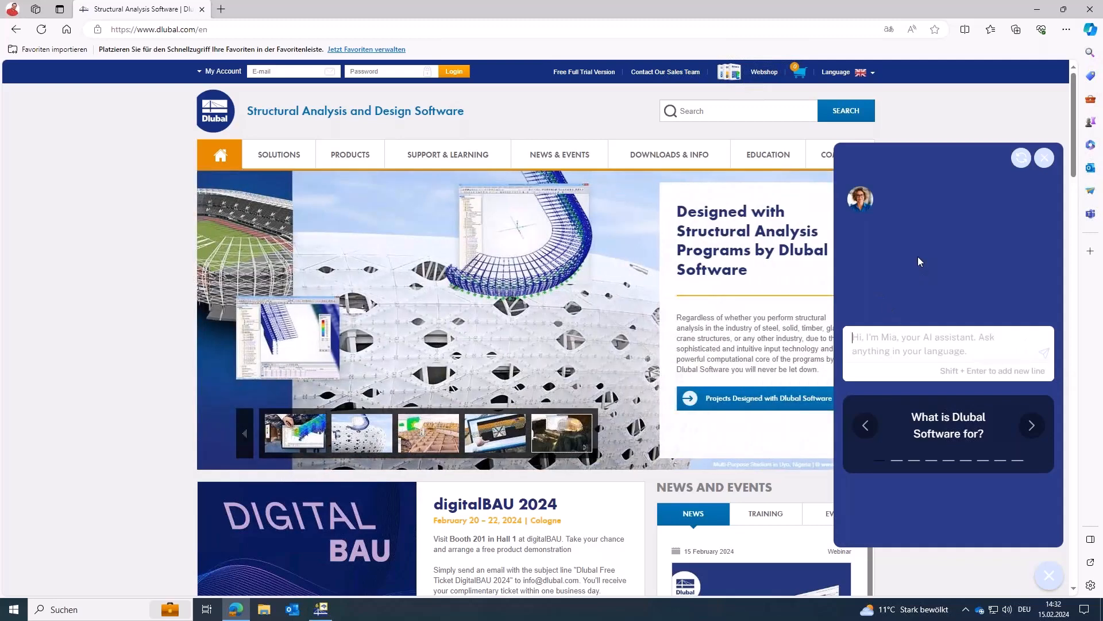
- Ask the AI assistant "How can I reset my password in RFEM 6?"
type("How ca")
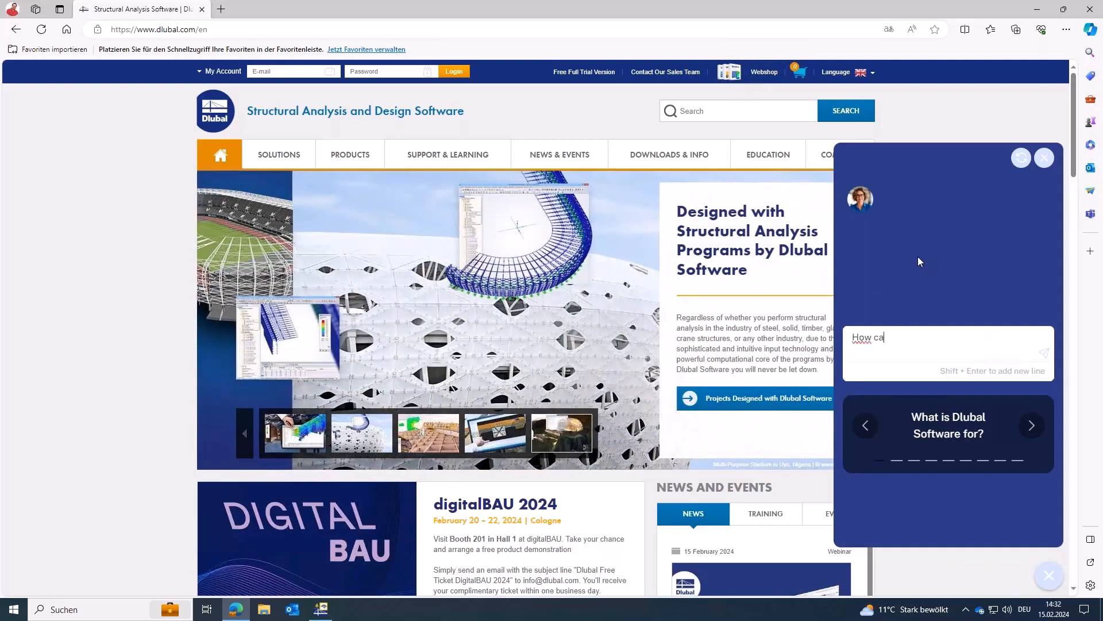
type("n I reset my ")
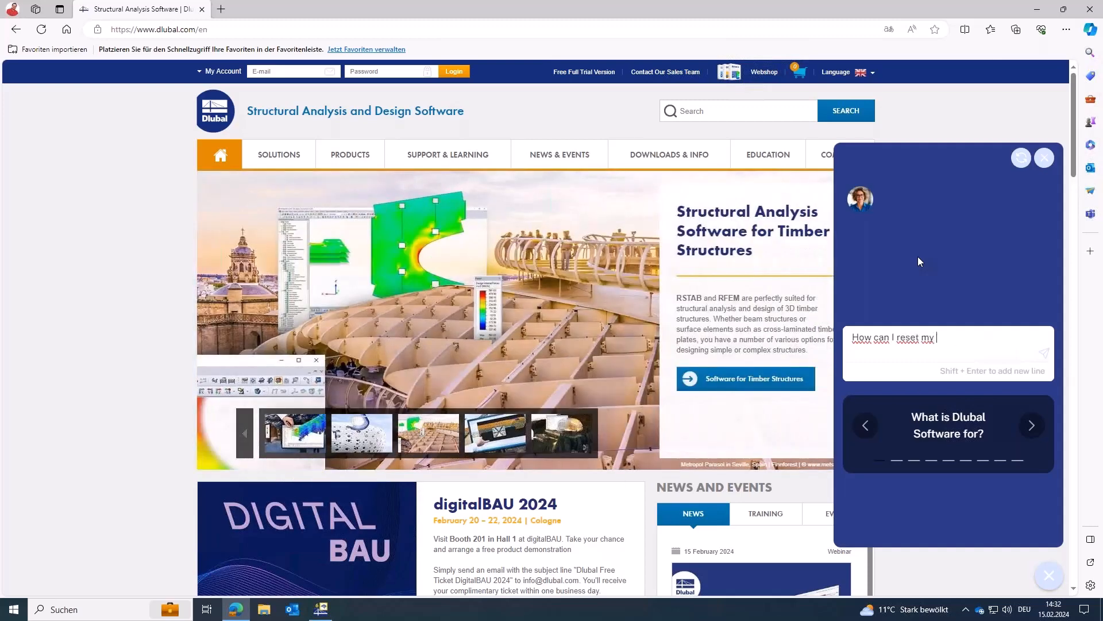
type("password in RFEM 6?")
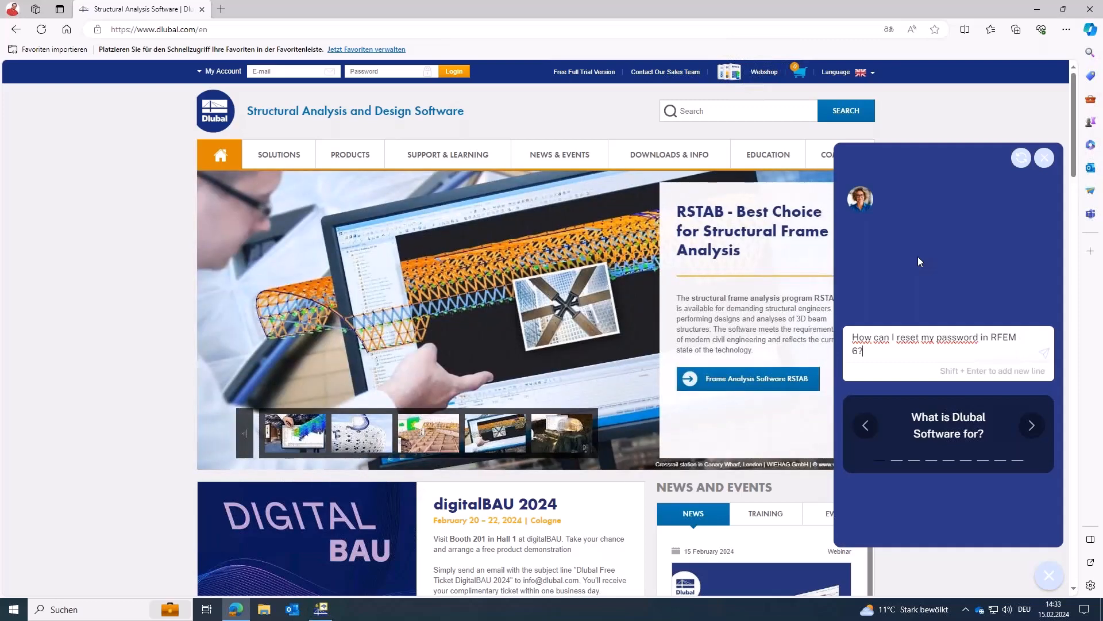
key("Return")
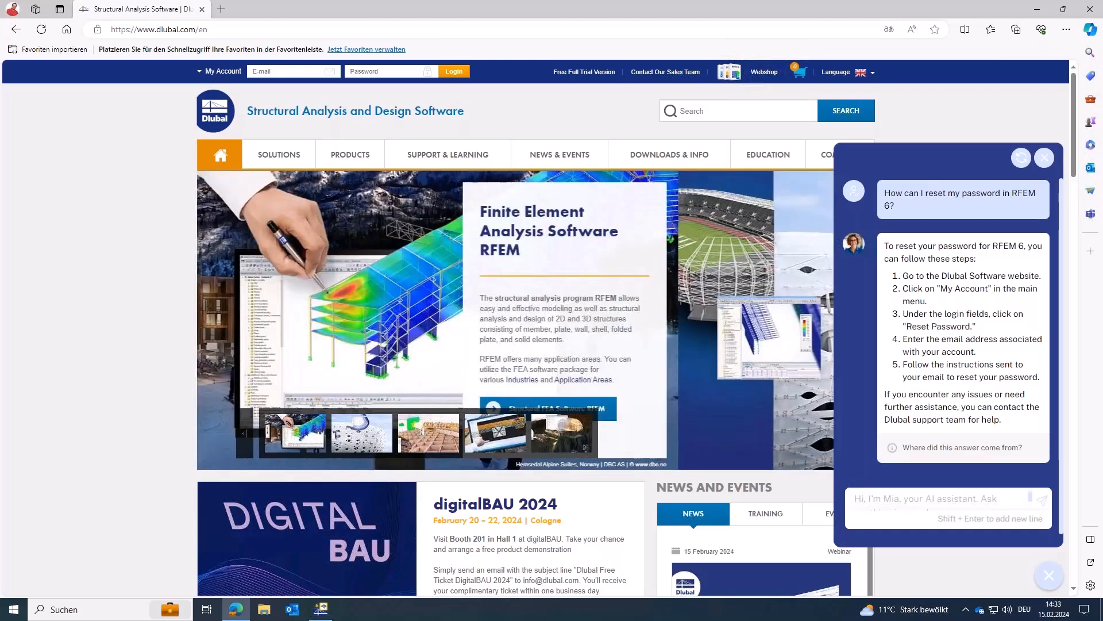
- Open the website's password reset page for the user account and bring up the assistant chat there
left_click(225, 75)
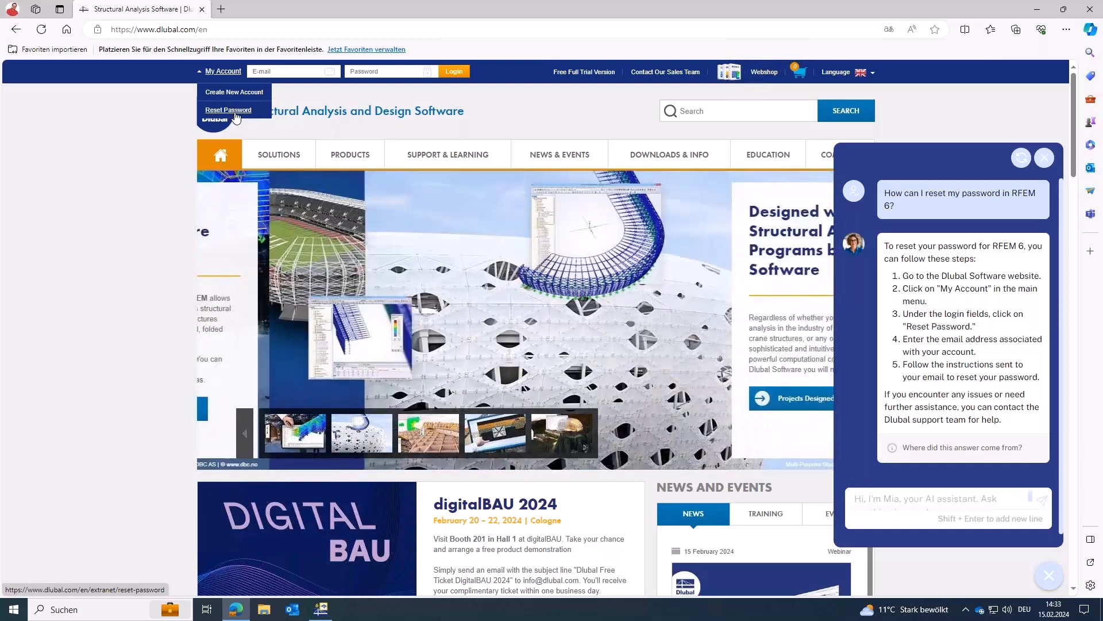
left_click(235, 113)
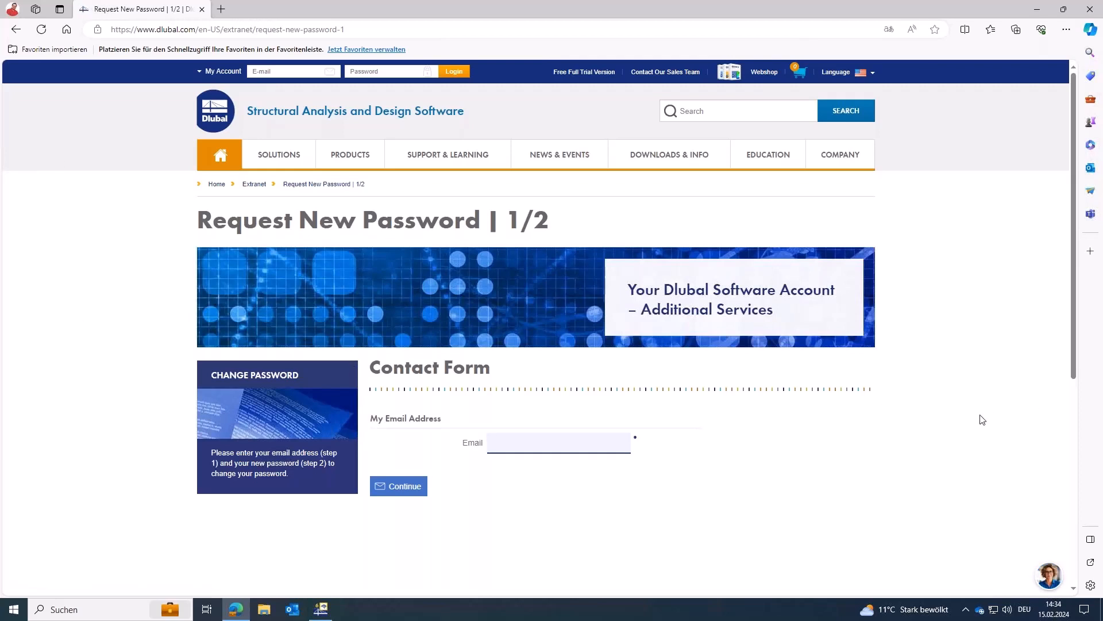
left_click(1047, 577)
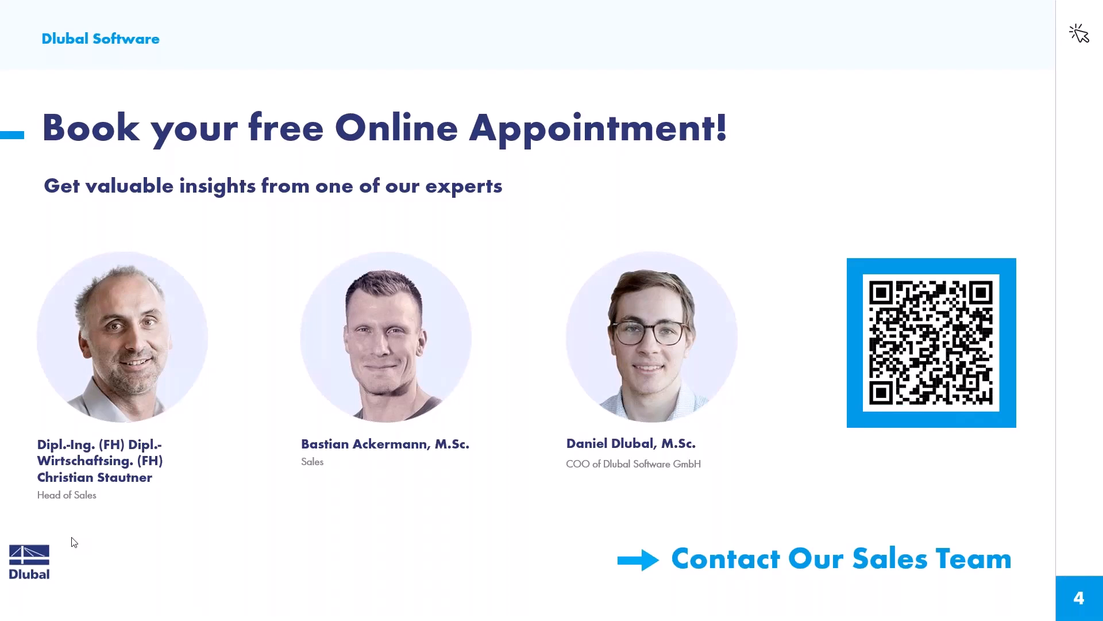
- Switch from the slides to the Dlubal homepage in Chrome, look over the digitalBAU 2024 notice and open the Webinars page
key("alt+Tab")
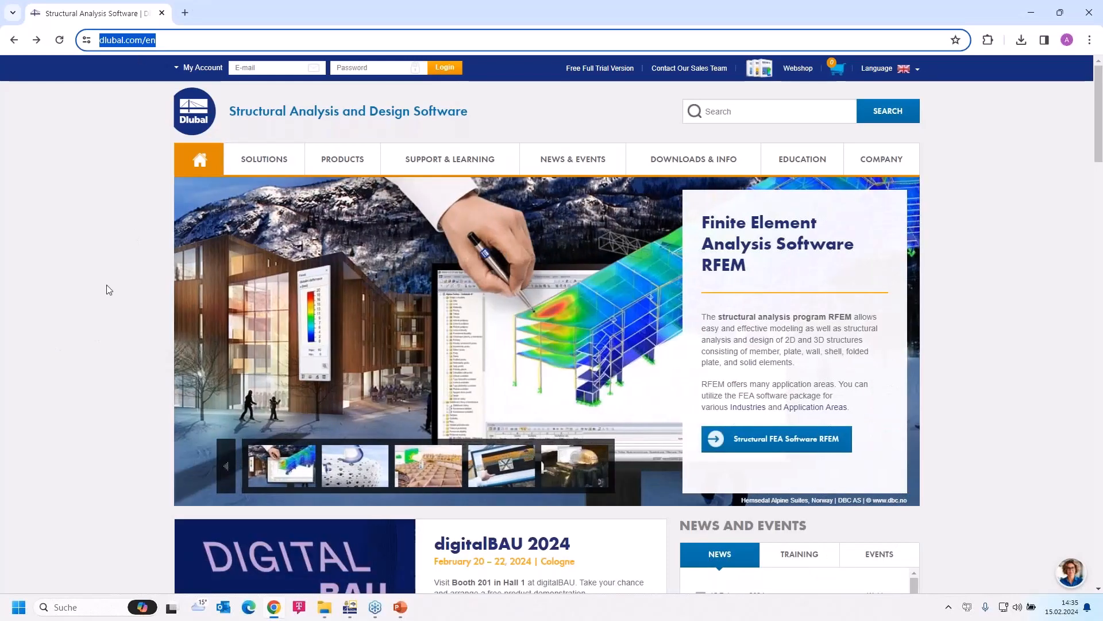
scroll(109, 289, "down", 2)
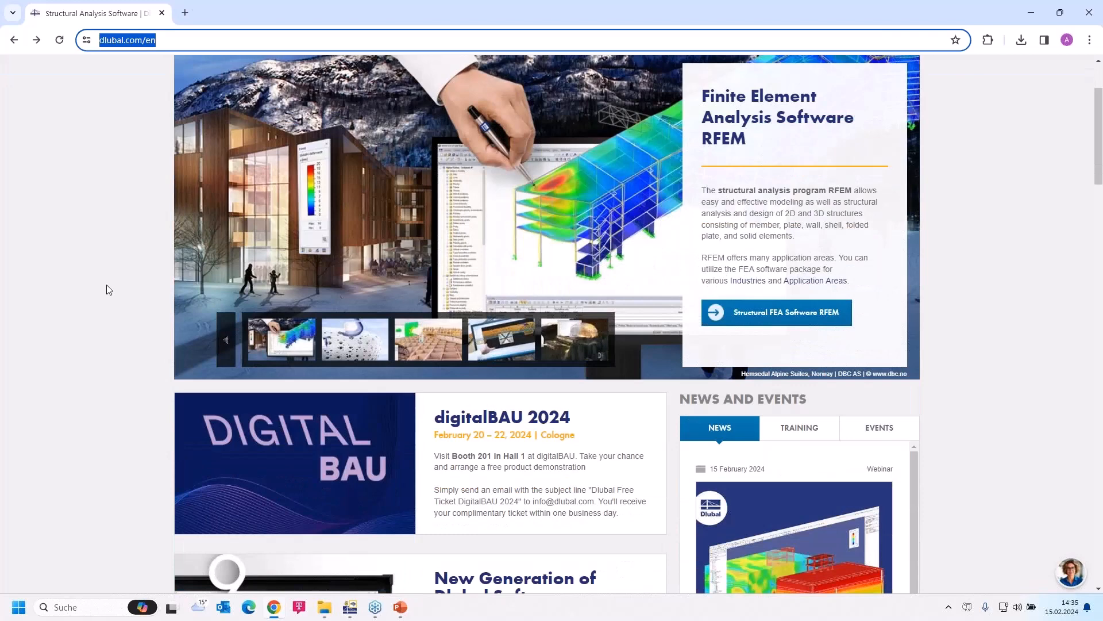
scroll(106, 286, "down", 1)
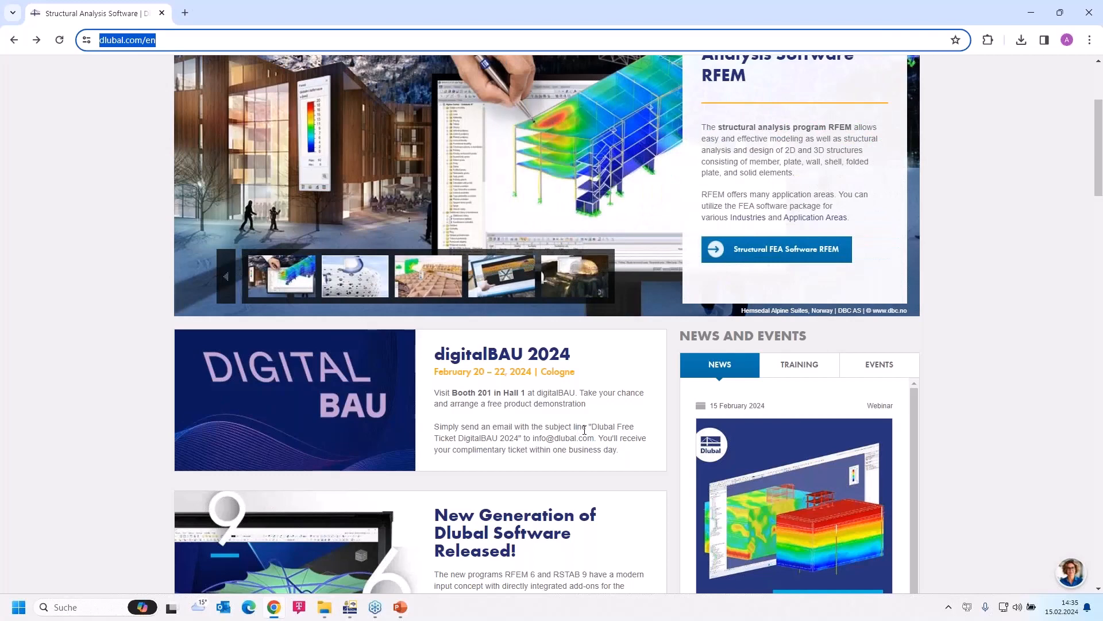
scroll(584, 430, "up", 2)
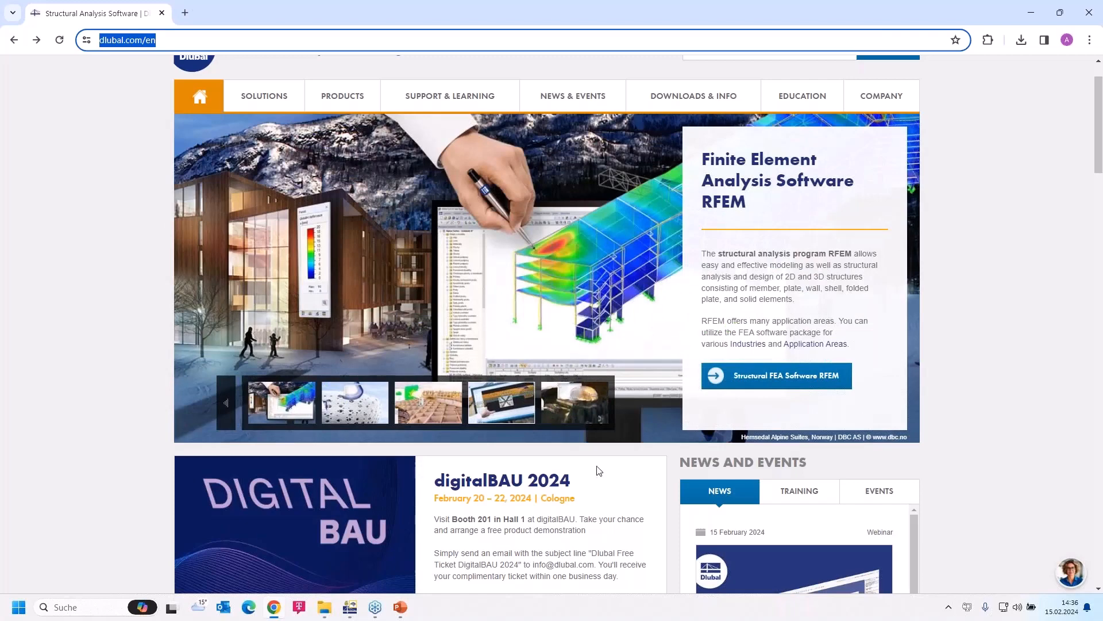
scroll(556, 338, "up", 1)
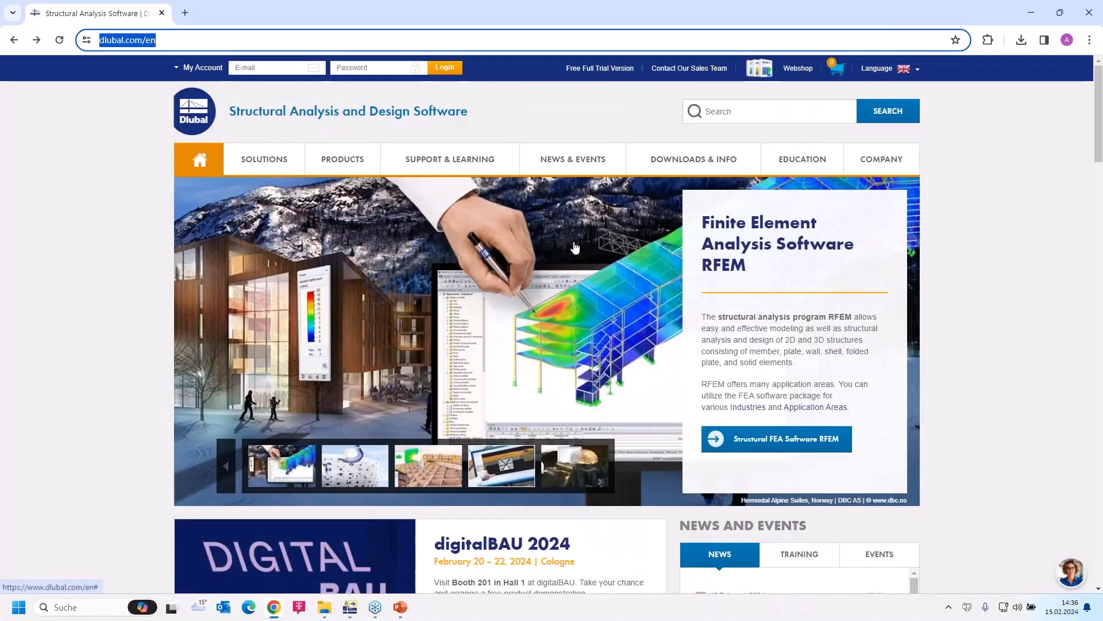
mouse_move(563, 164)
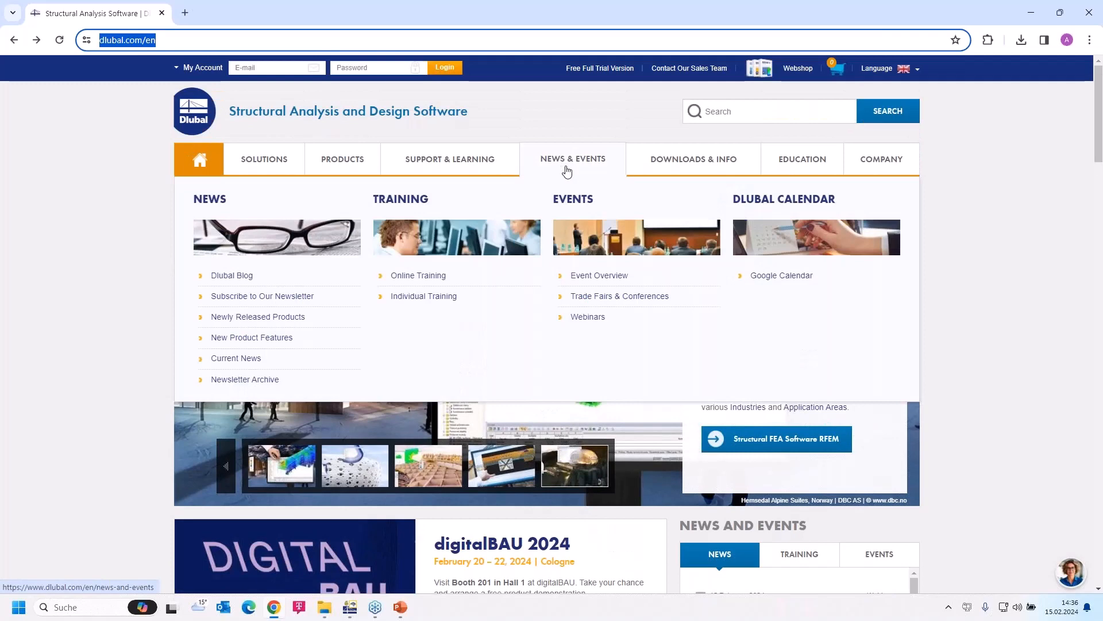
left_click(588, 318)
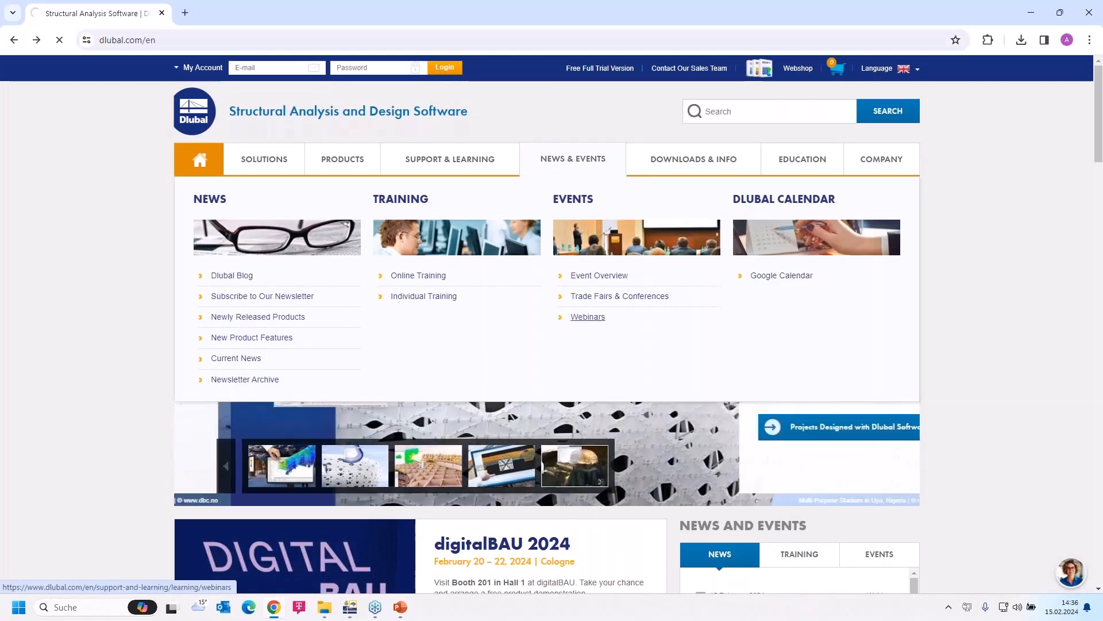
- Look through the list of upcoming webinars, including the topic-specific RFEM 6 sessions and the monthly Dlubal support team FAQ sessions
scroll(586, 320, "down", 6)
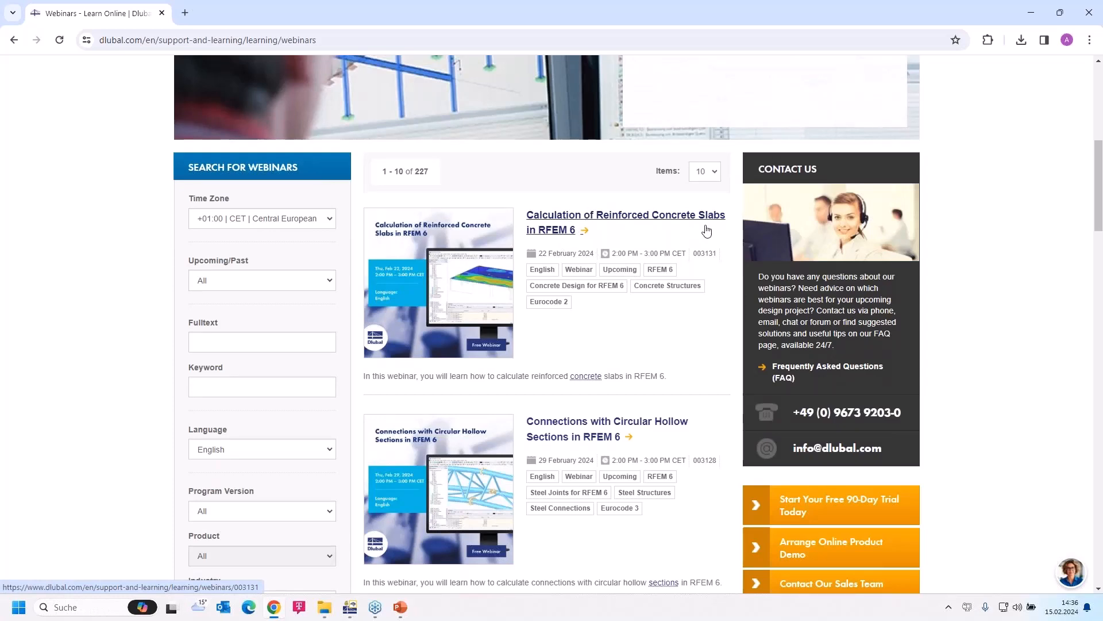
scroll(706, 230, "down", 3)
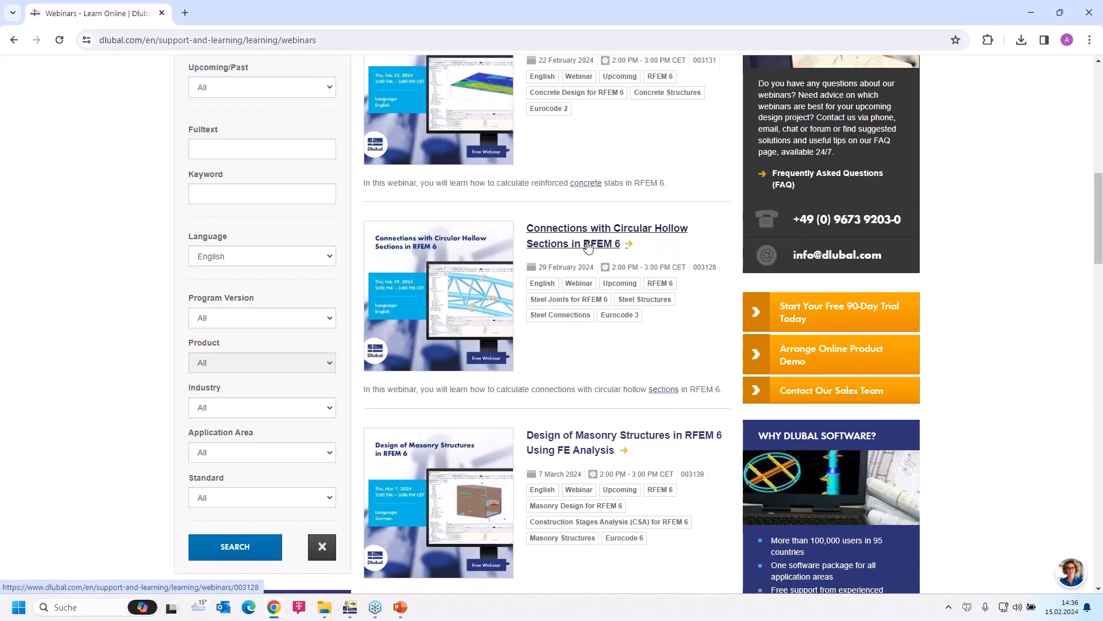
scroll(587, 247, "down", 3)
scroll(597, 330, "up", 1)
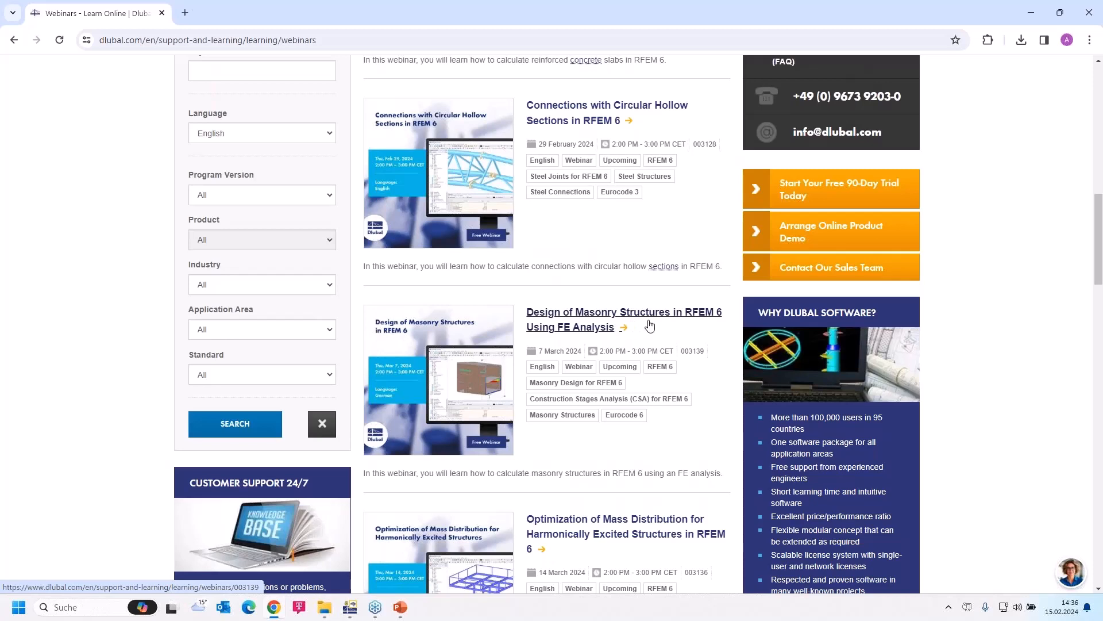
scroll(649, 326, "down", 5)
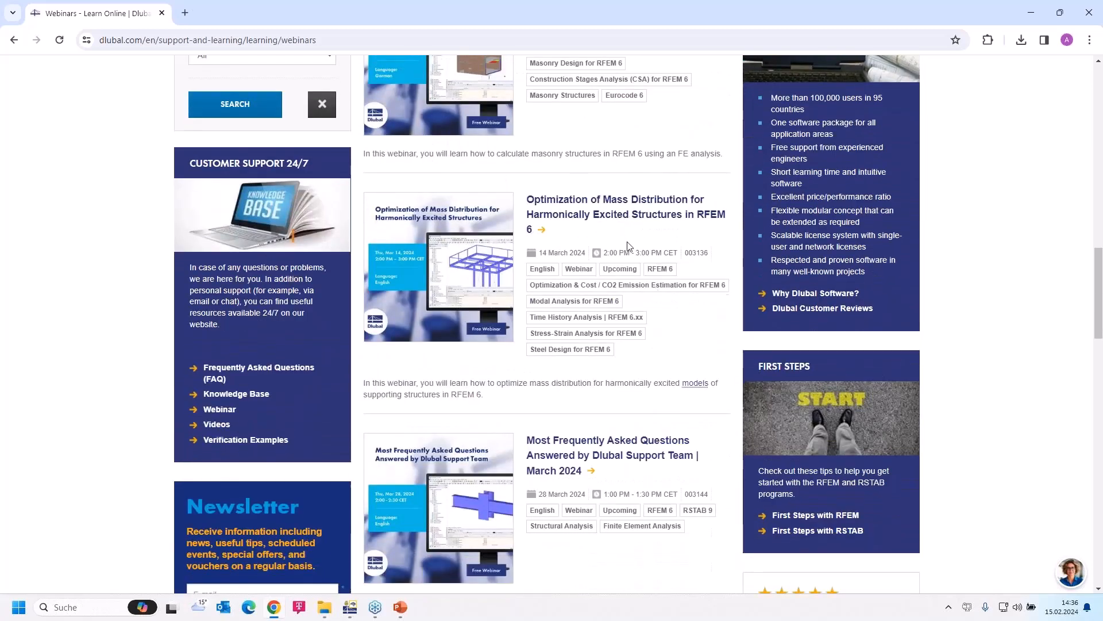
scroll(629, 246, "down", 2)
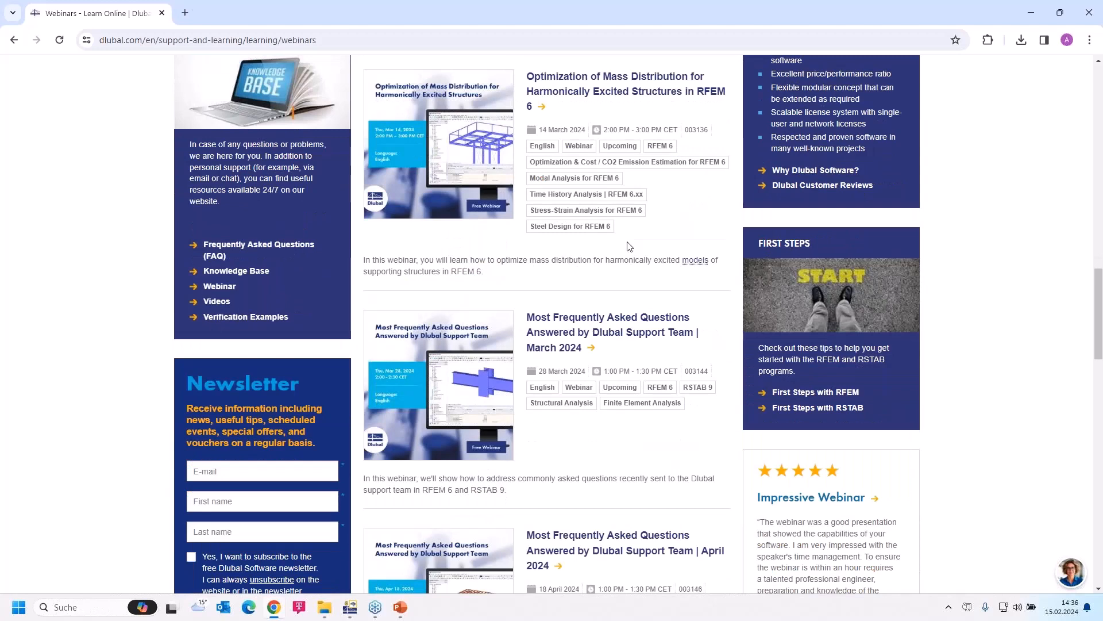
scroll(630, 246, "down", 1)
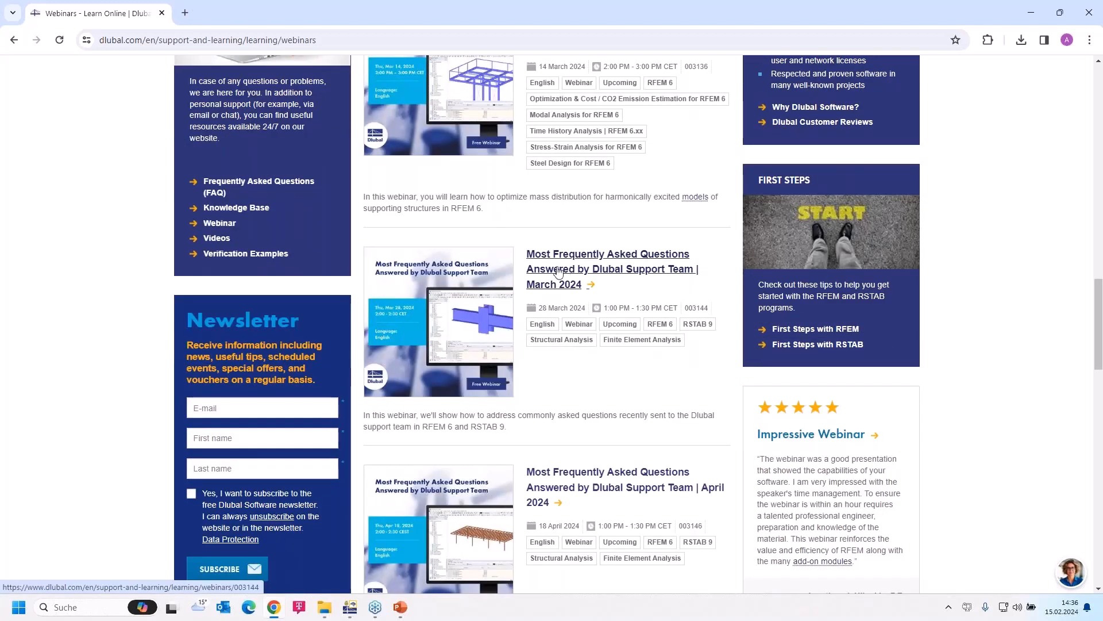
scroll(586, 288, "down", 3)
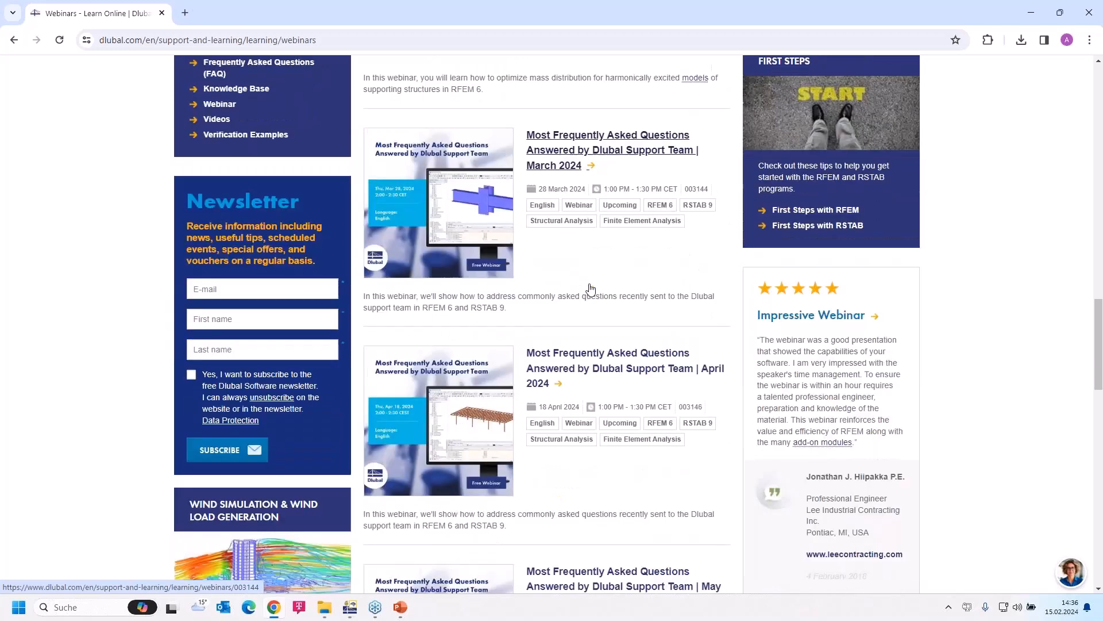
scroll(608, 194, "up", 3)
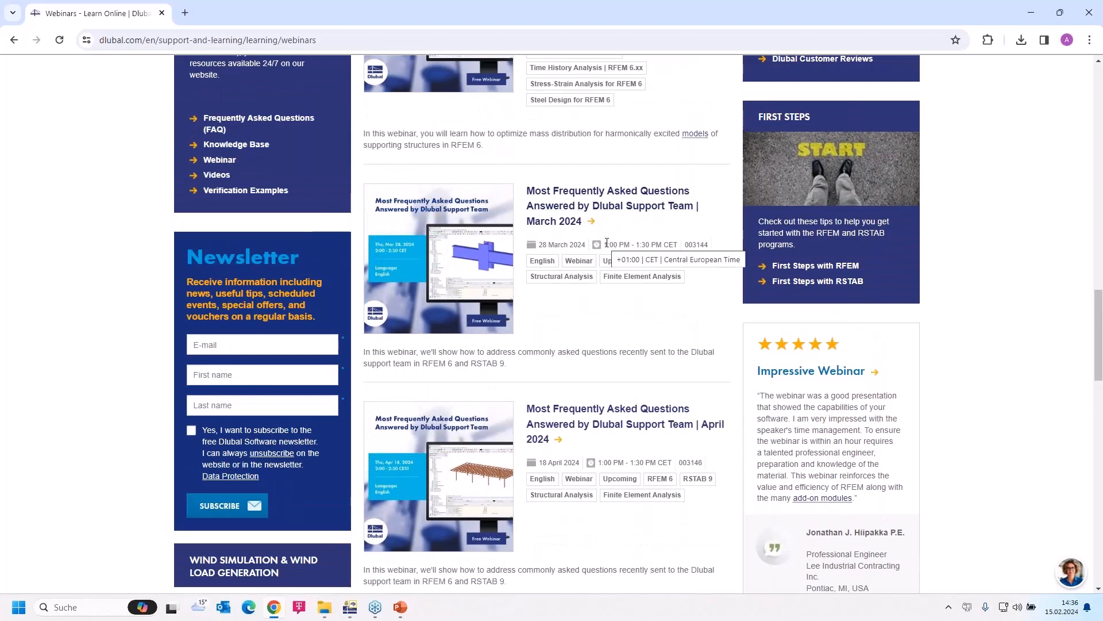
scroll(607, 243, "down", 3)
scroll(596, 221, "up", 1)
scroll(576, 208, "down", 1)
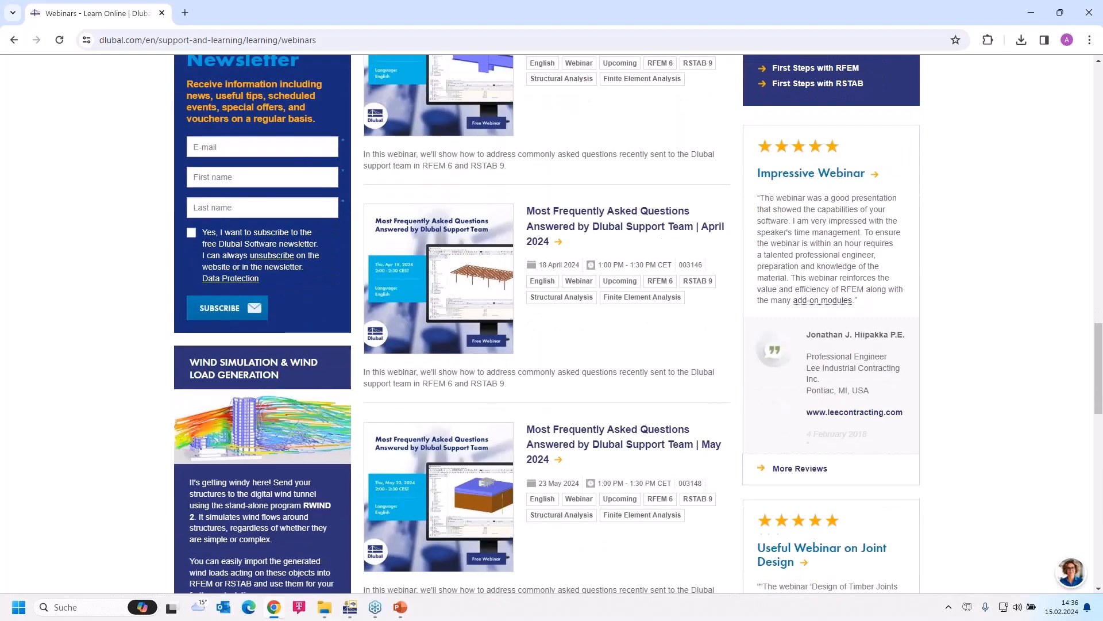
scroll(577, 281, "down", 5)
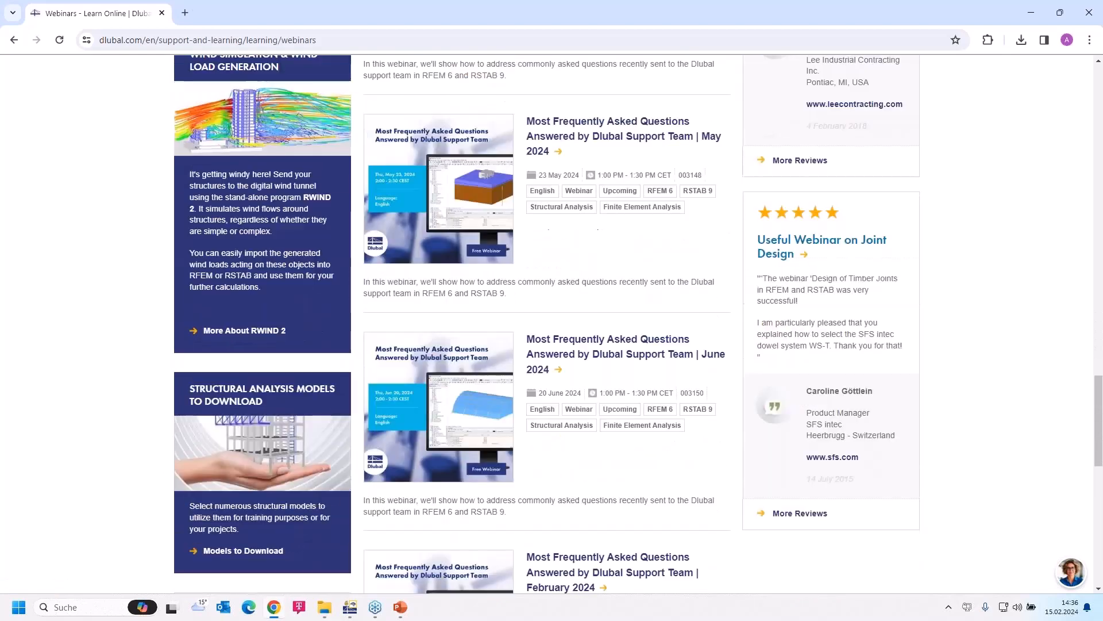
scroll(575, 404, "down", 4)
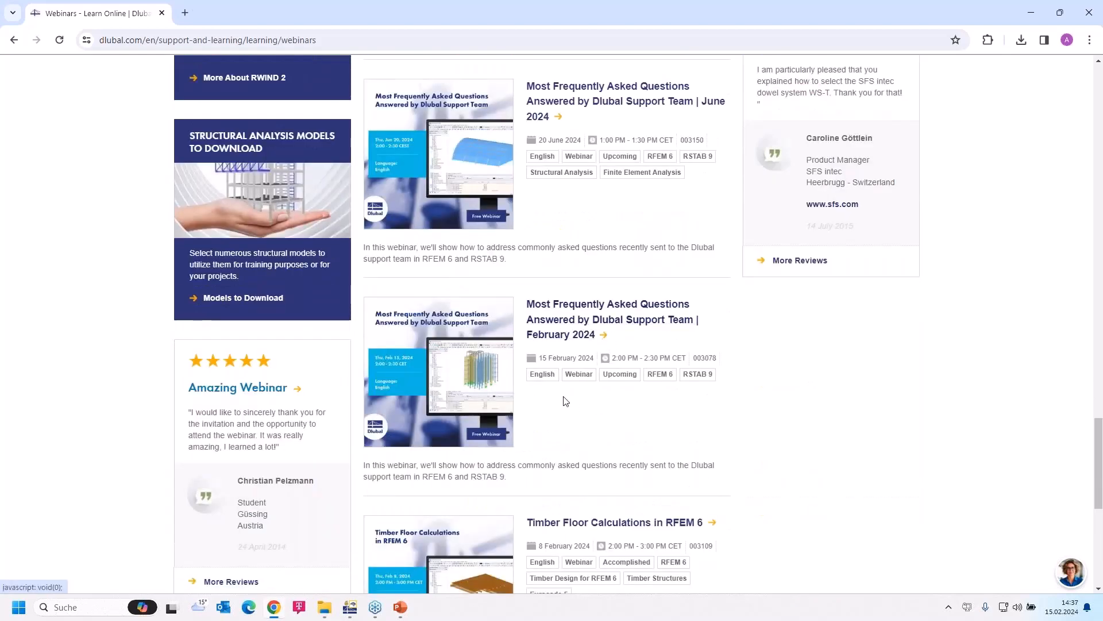
- Open the February 2024 "Most Frequently Asked Questions Answered by Dlubal Support Team" webinar page and review its details, downloads and Models to Download section
left_click(566, 323)
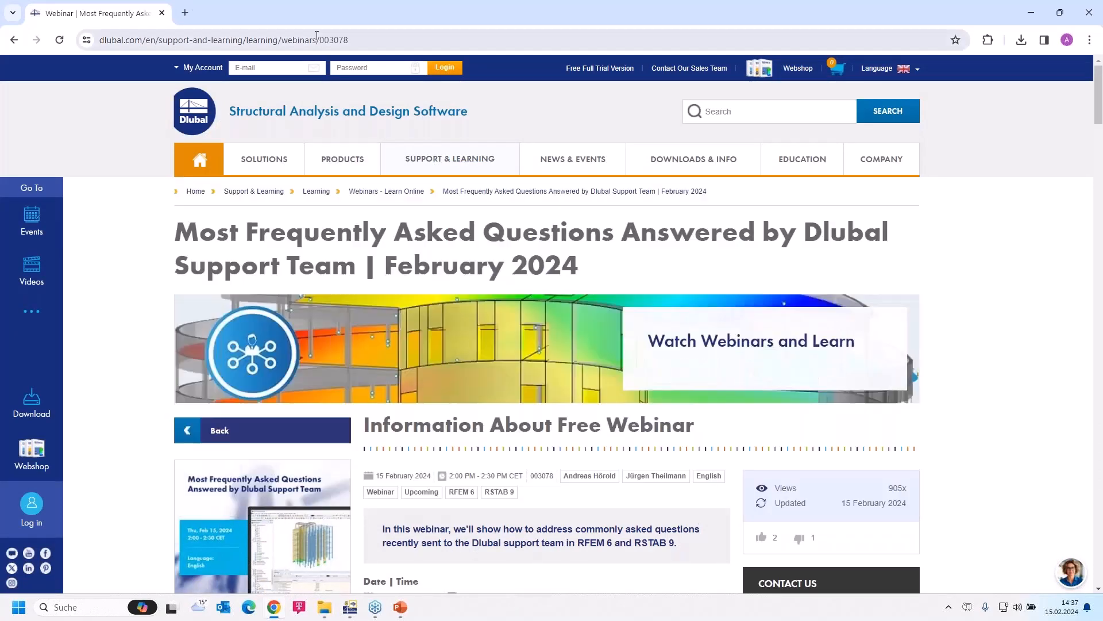
mouse_move(390, 160)
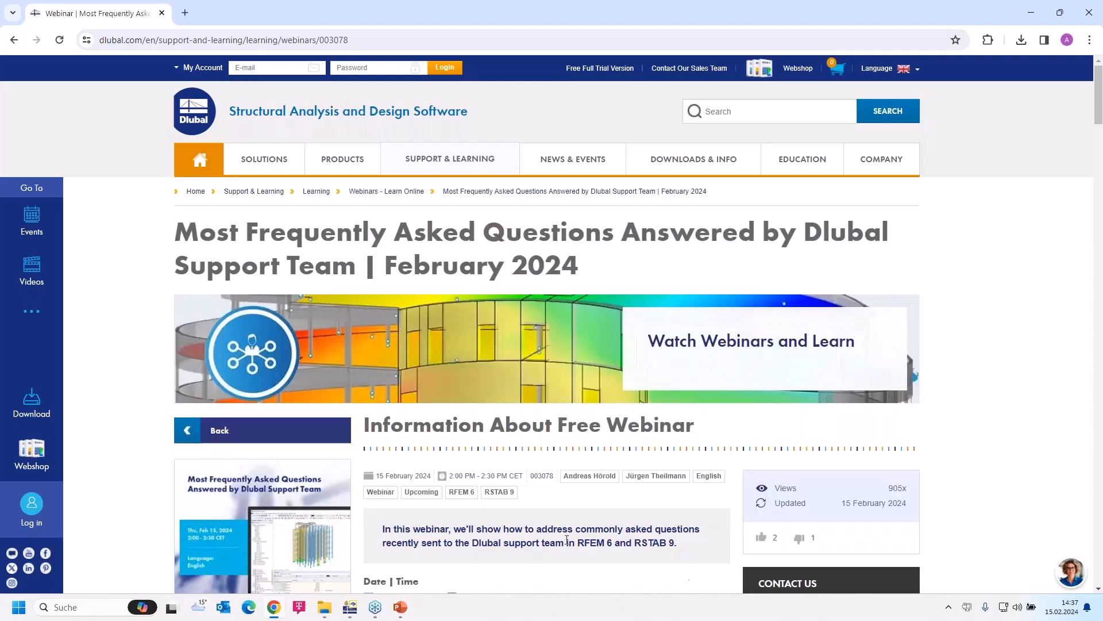
scroll(520, 474, "down", 5)
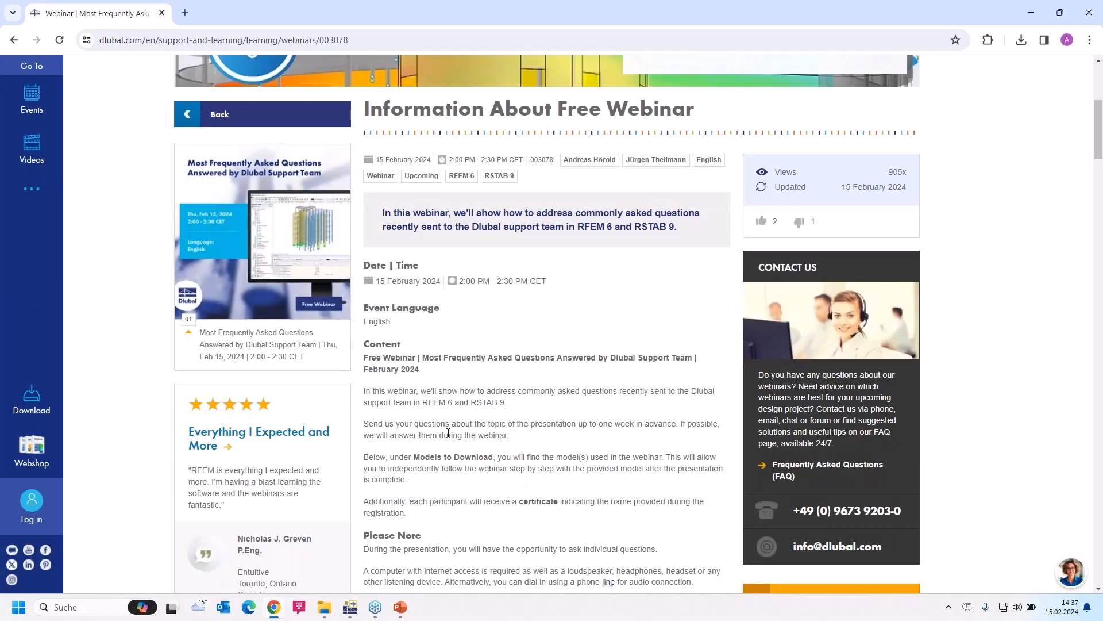
scroll(537, 425, "down", 6)
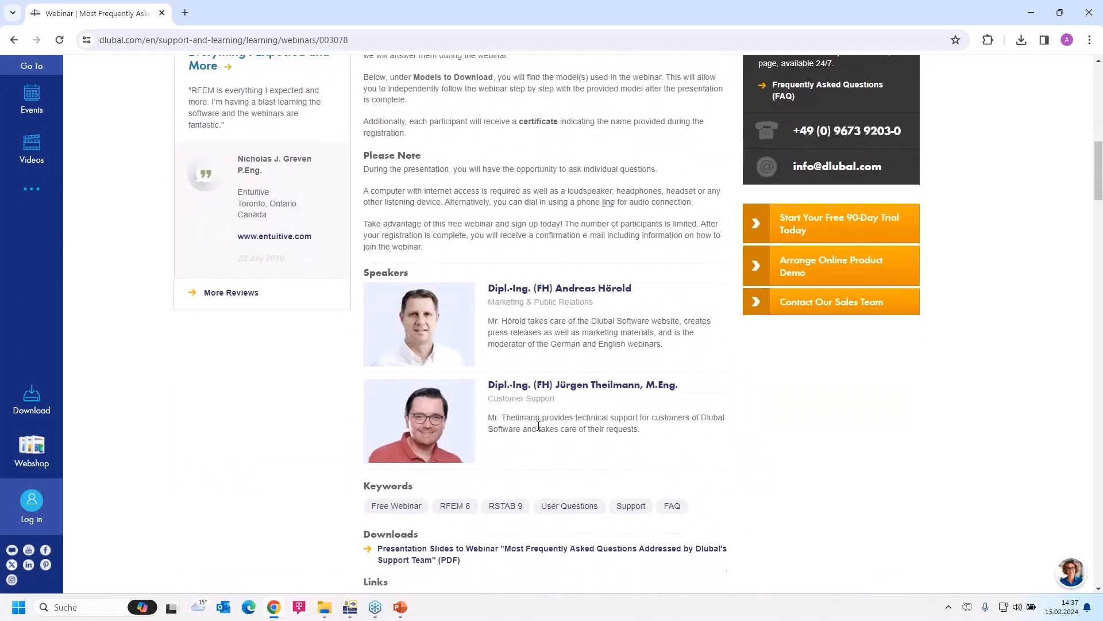
scroll(538, 426, "down", 4)
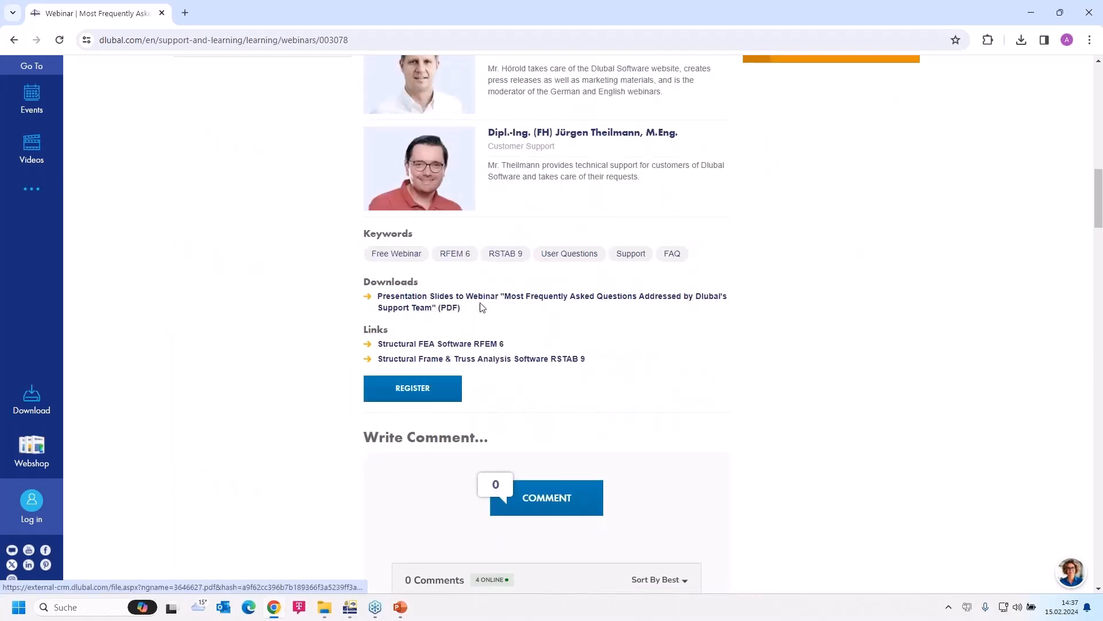
scroll(497, 313, "down", 11)
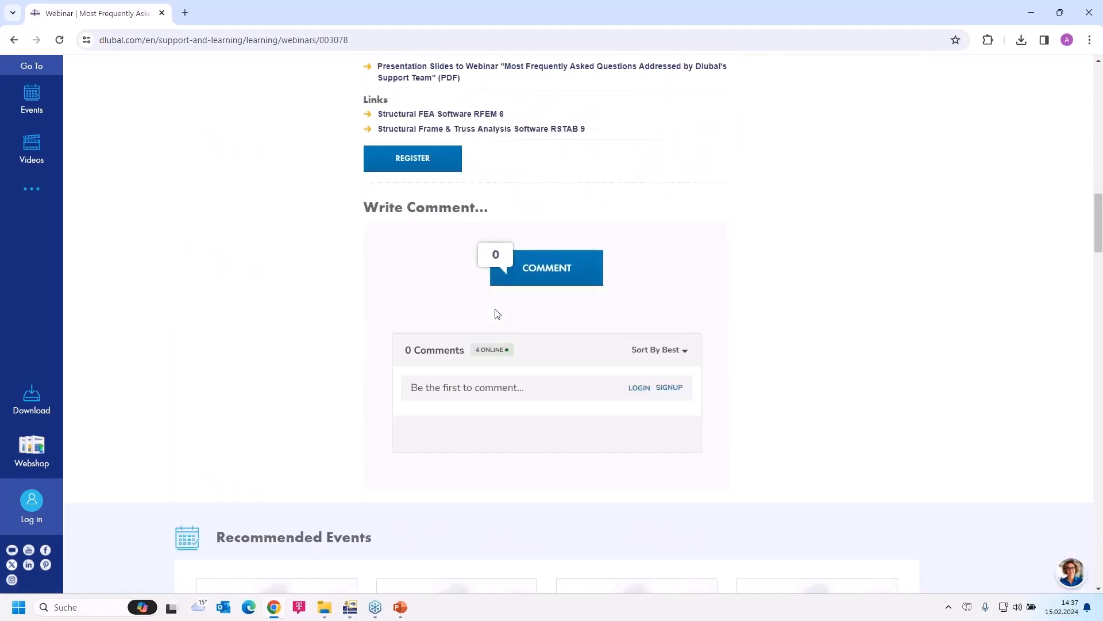
scroll(497, 313, "down", 8)
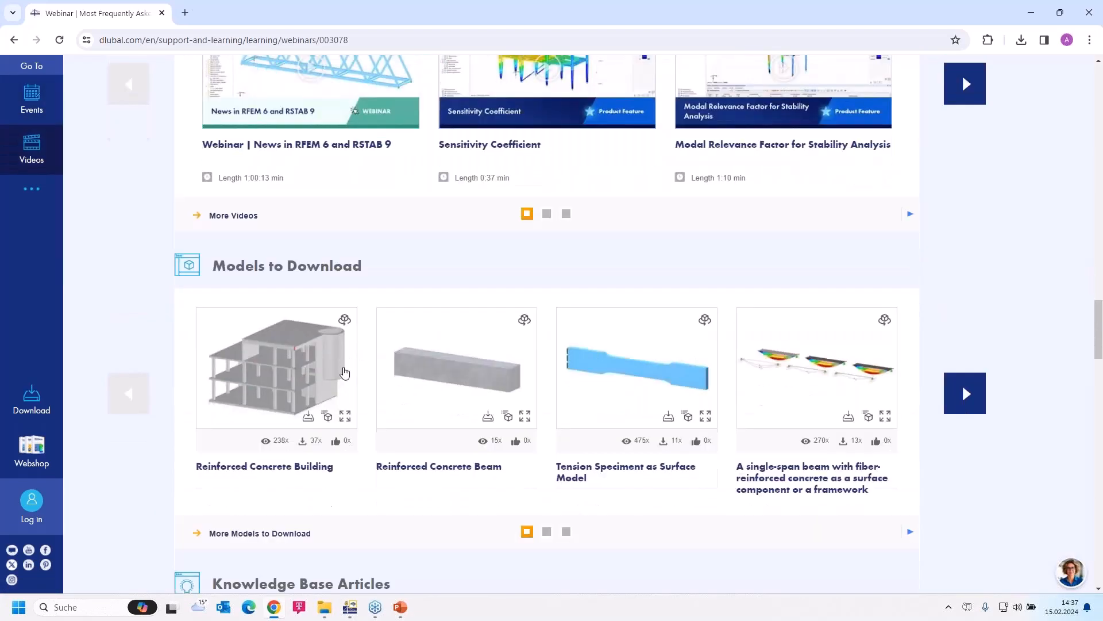